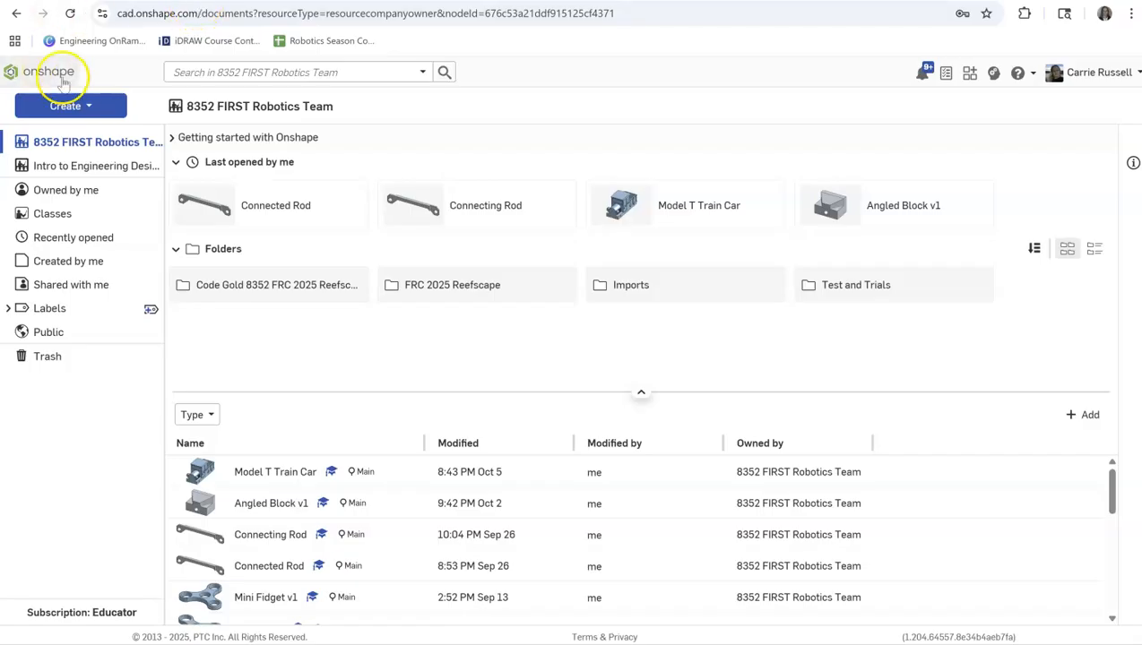
Create a new document named "Connecting Rod" in the team's main location.
{"action": "left_click", "coordinate": [90, 106]}
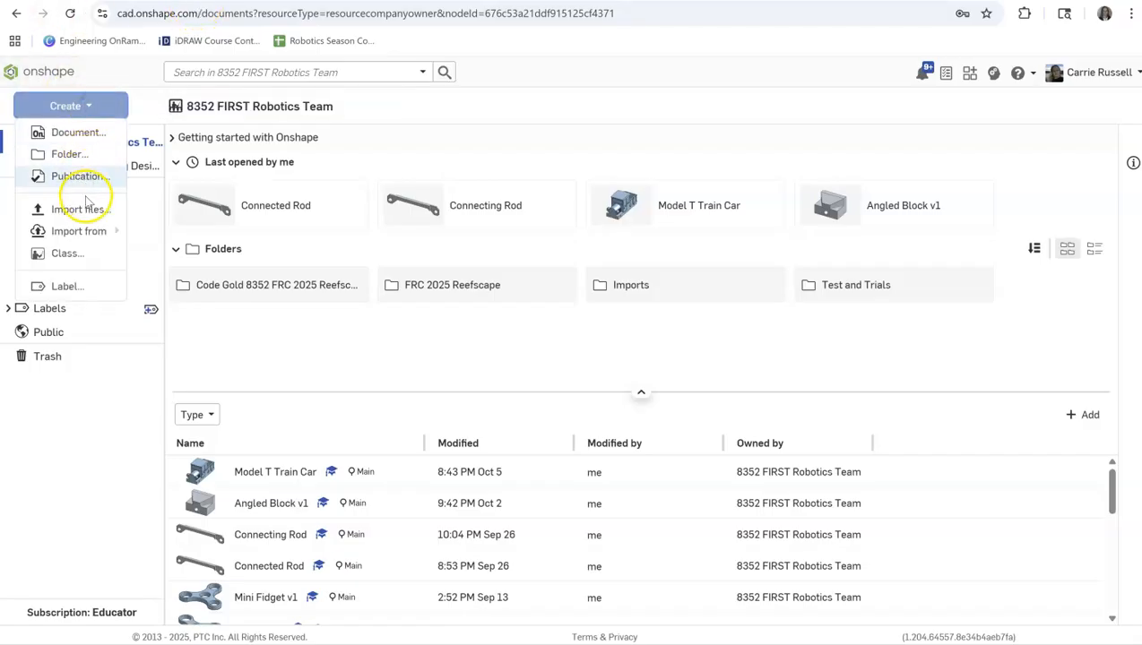
{"action": "left_click", "coordinate": [76, 132]}
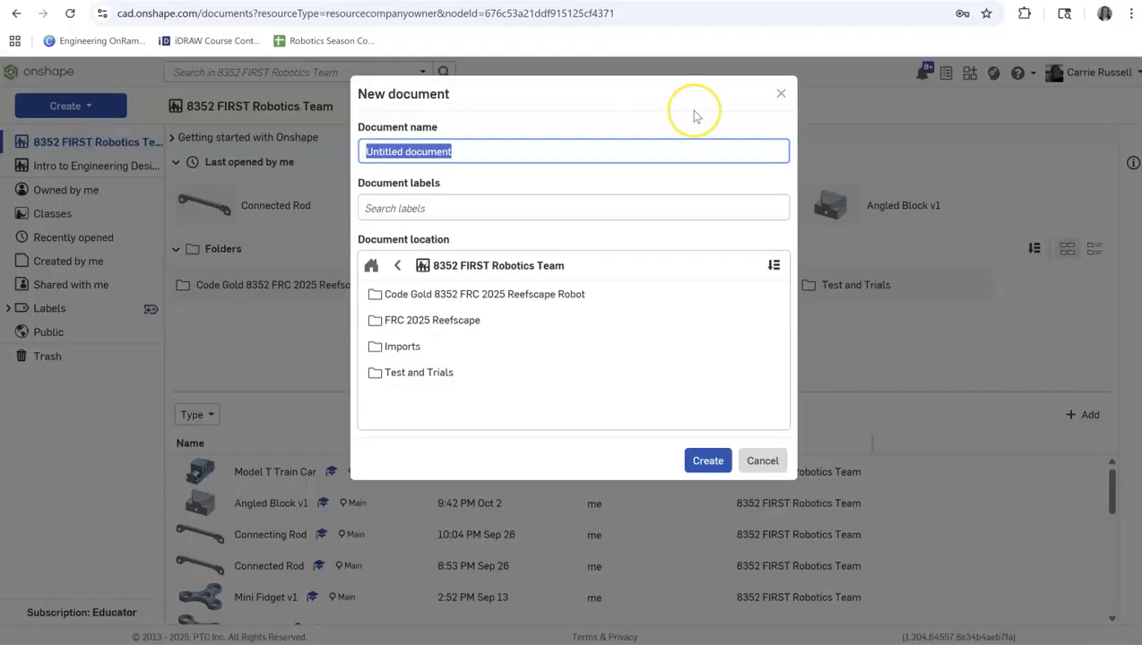
{"action": "type", "text": "Connecting Rod"}
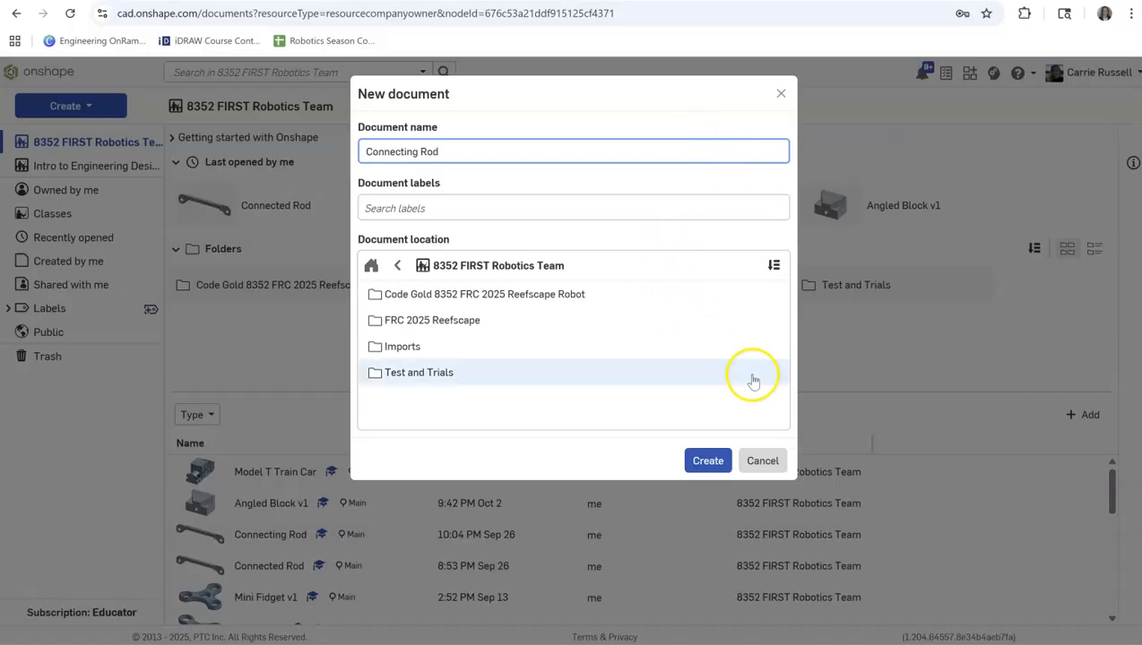
{"action": "left_click", "coordinate": [712, 460]}
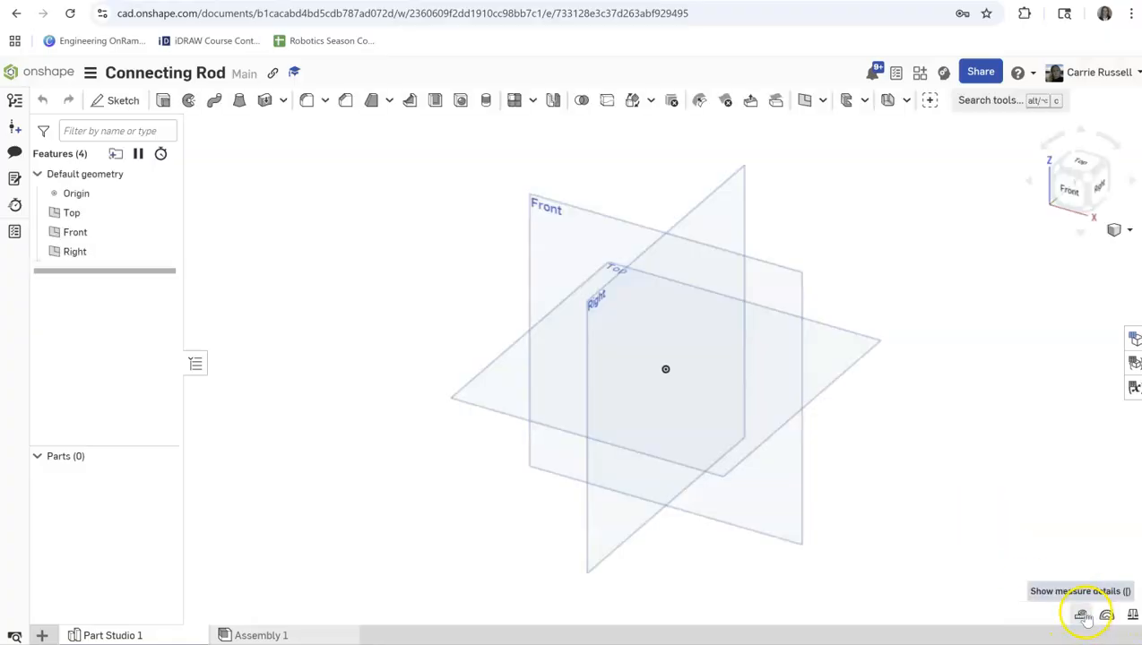
Set the workspace's default length unit to inch.
{"action": "left_click", "coordinate": [1083, 614]}
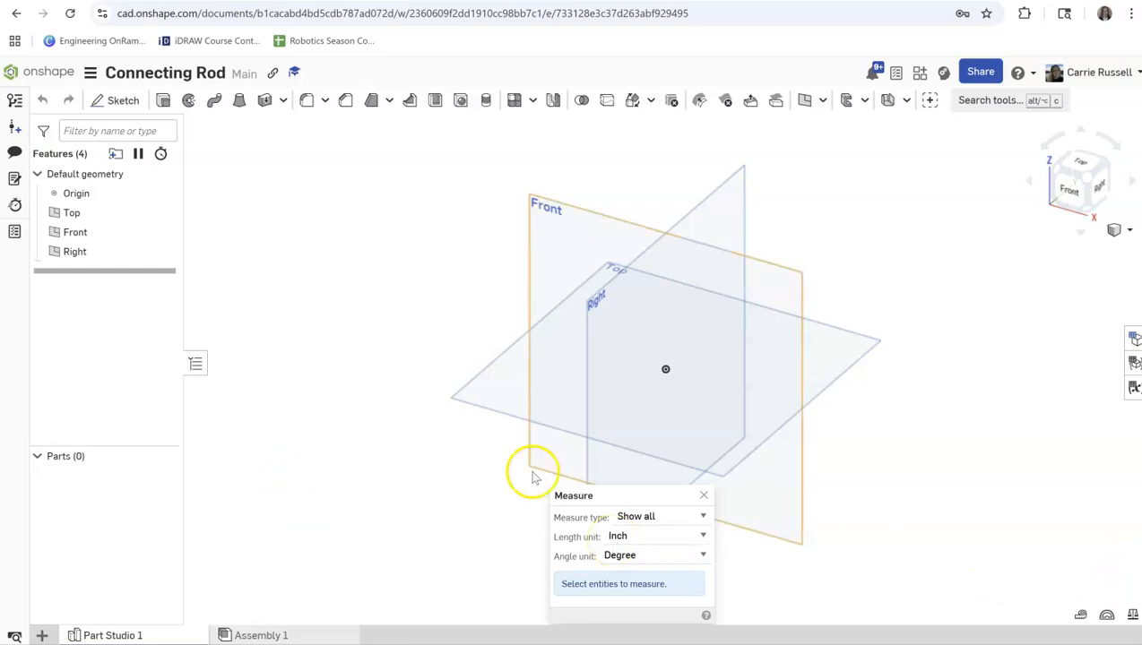
{"action": "left_click", "coordinate": [703, 496]}
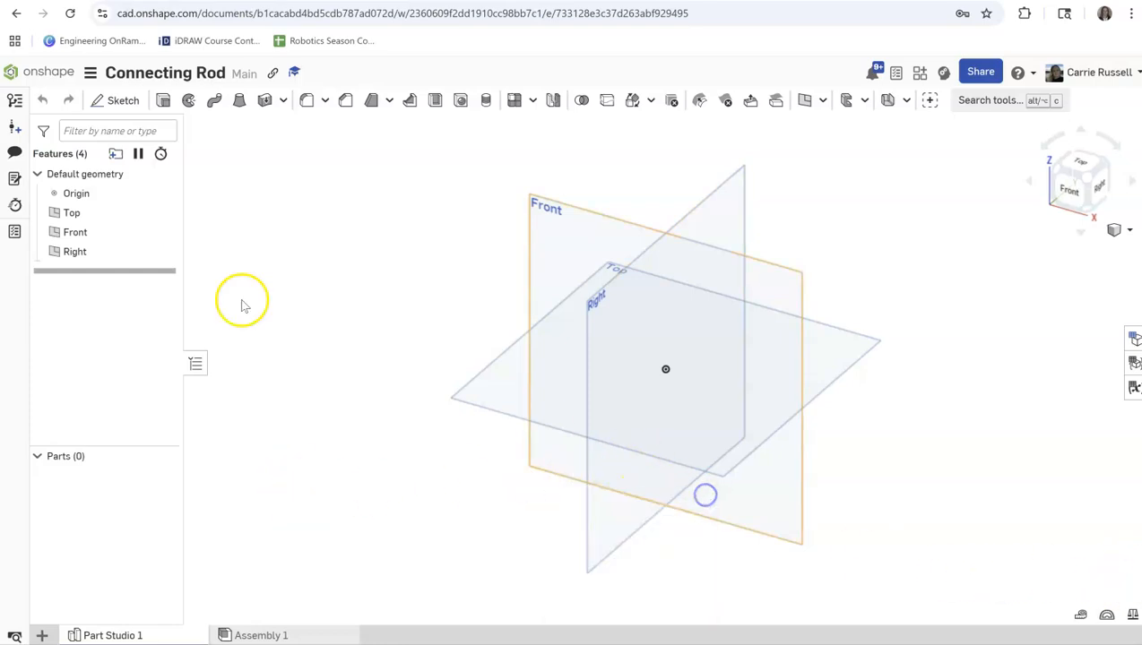
{"action": "left_click", "coordinate": [90, 73]}
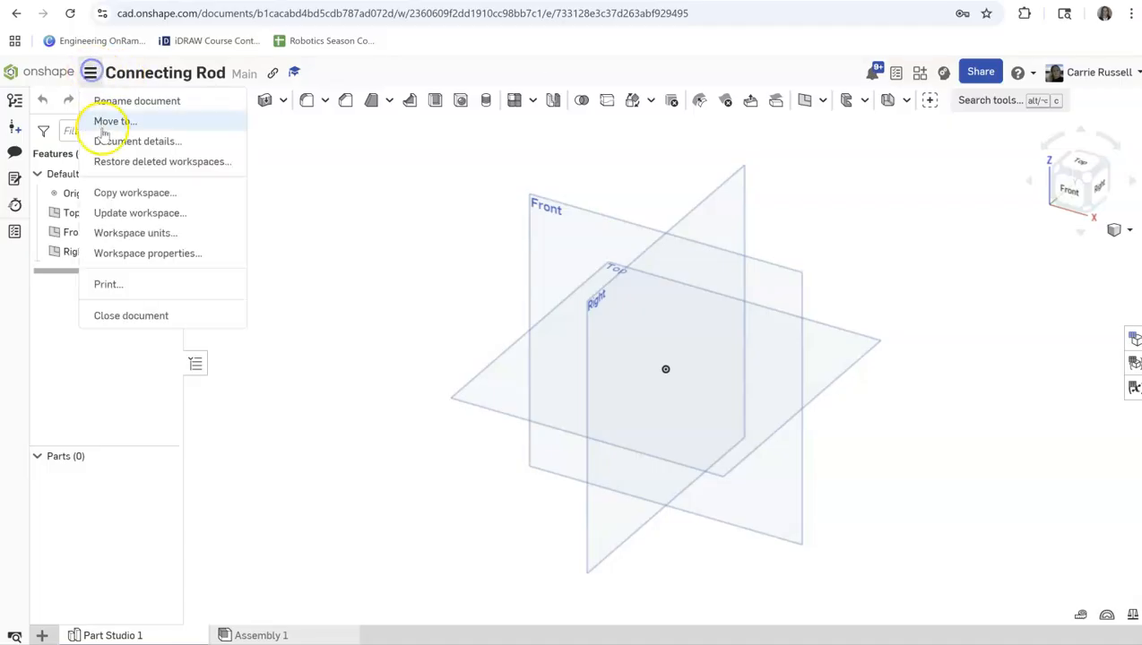
{"action": "left_click", "coordinate": [128, 232]}
{"action": "left_click", "coordinate": [220, 190]}
{"action": "left_click", "coordinate": [219, 251]}
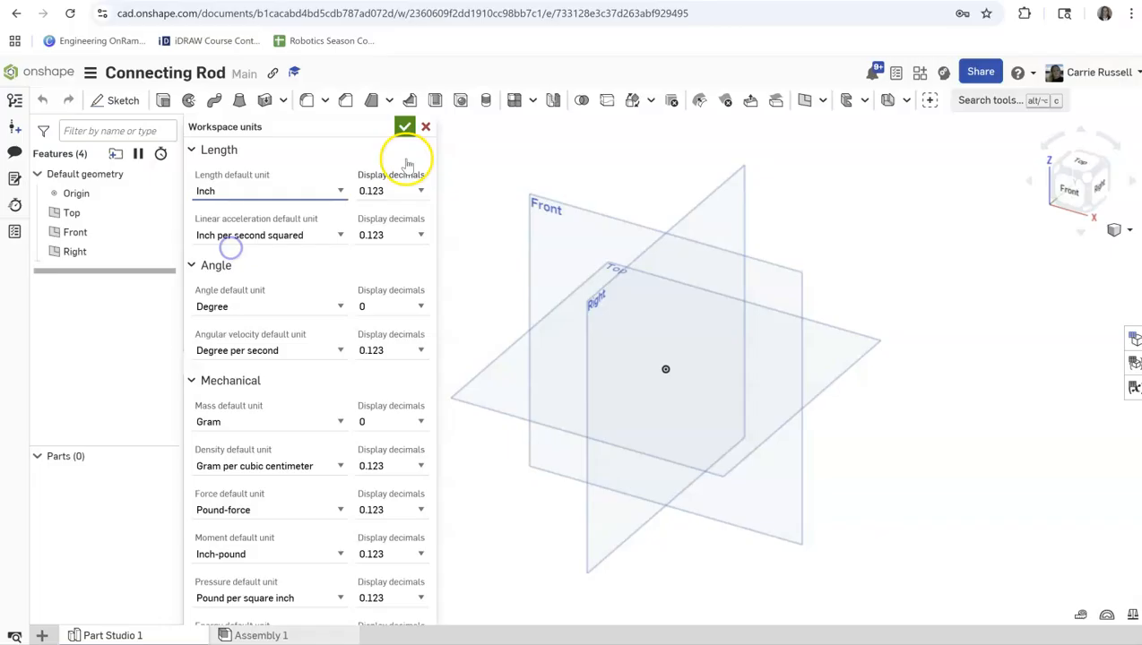
{"action": "left_click", "coordinate": [404, 127]}
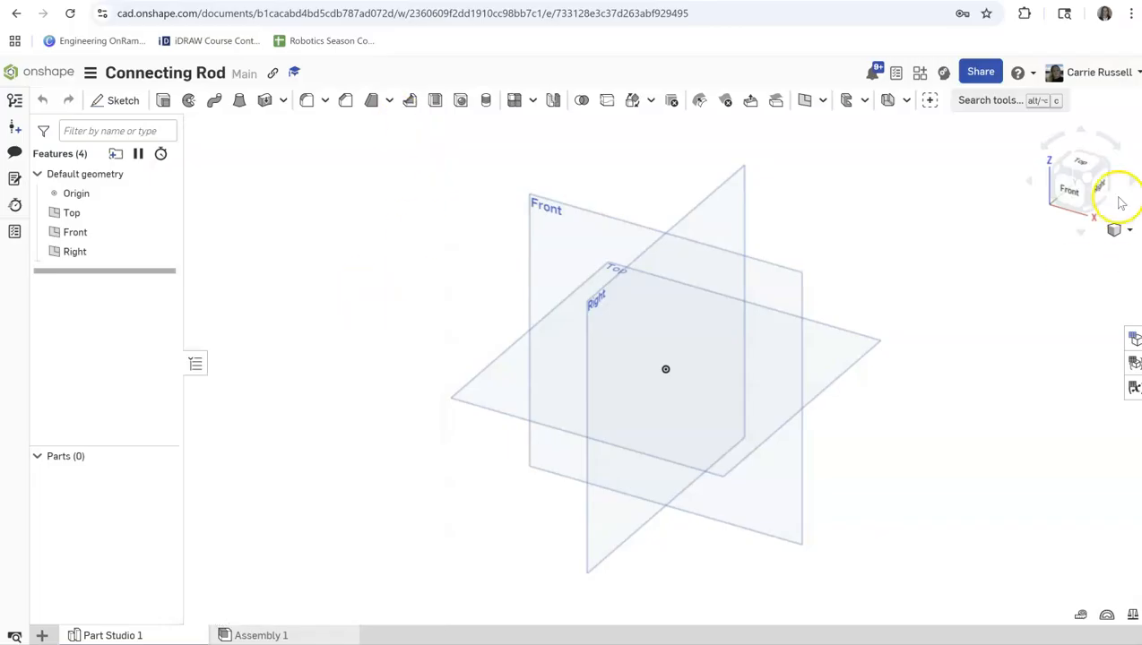
Start a new sketch on the Front plane, viewed straight from the front.
{"action": "left_click", "coordinate": [1068, 189]}
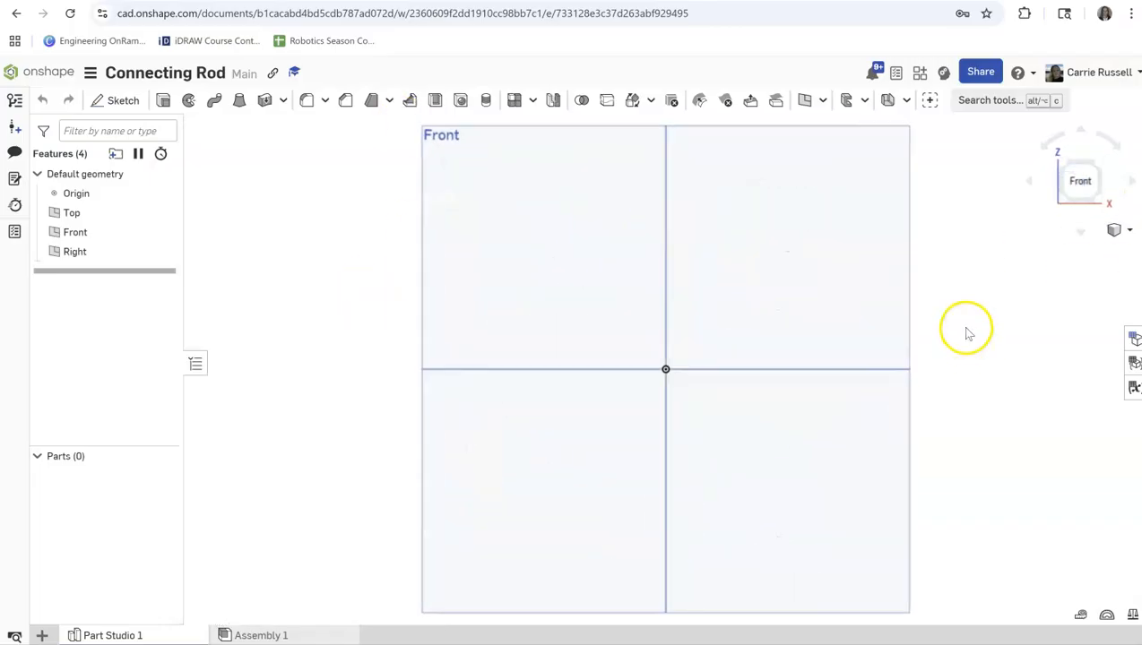
{"action": "left_click", "coordinate": [124, 99]}
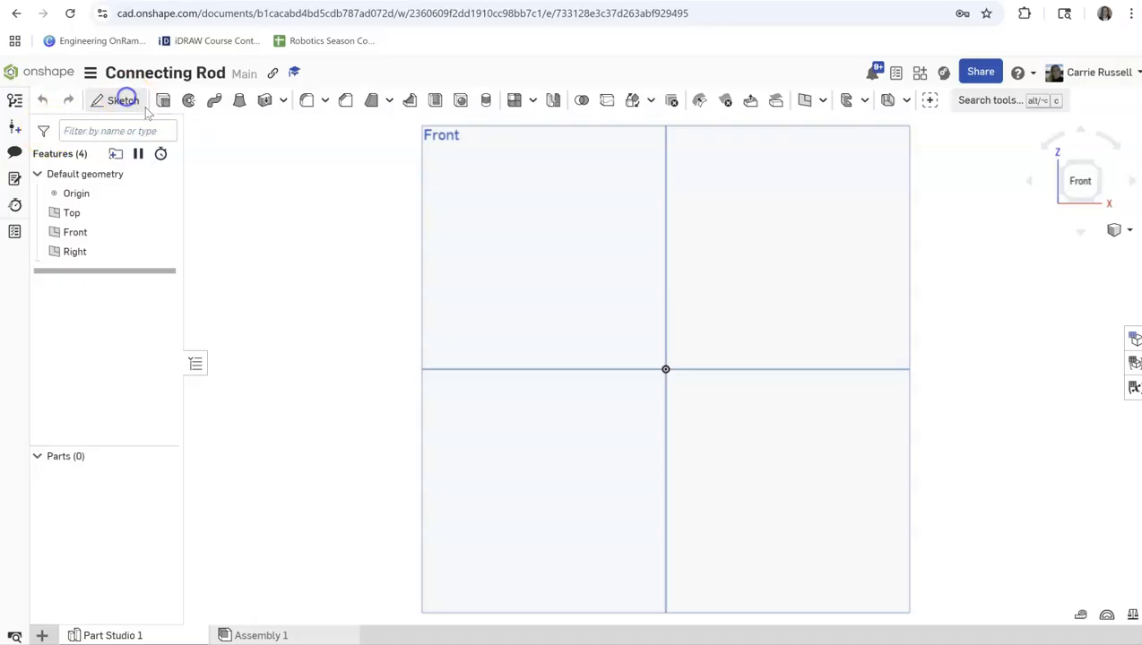
{"action": "left_click", "coordinate": [551, 240]}
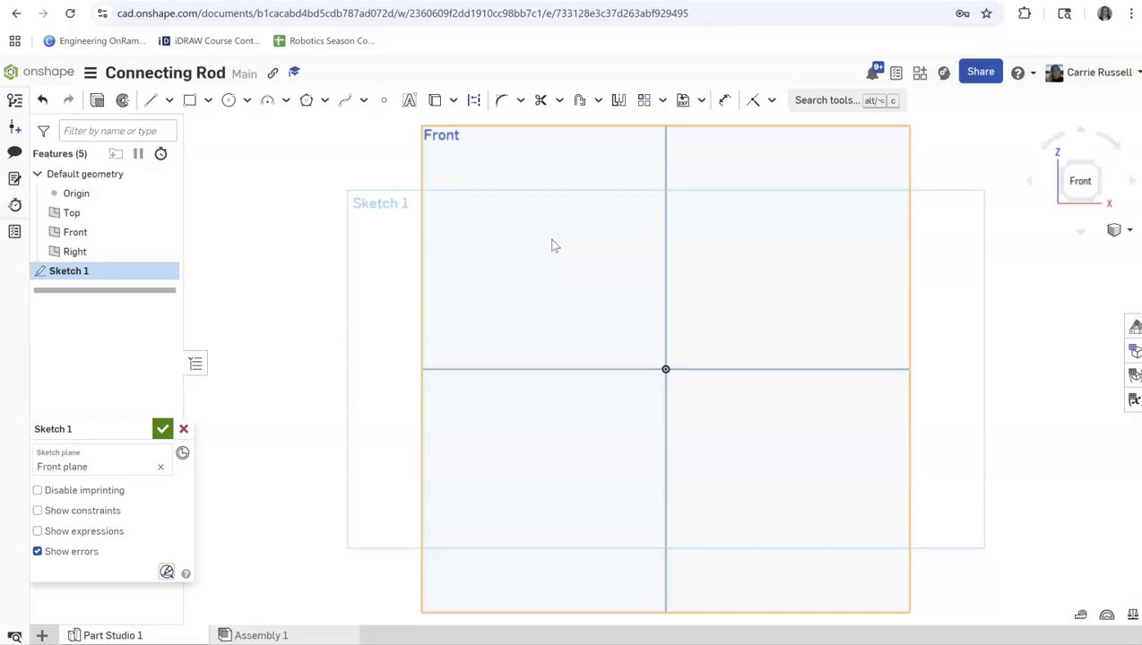
Sketch a circle about 1.16 in in diameter at the origin and another about 1.18 in horizontally level with it on the +X side.
{"action": "left_click", "coordinate": [229, 101]}
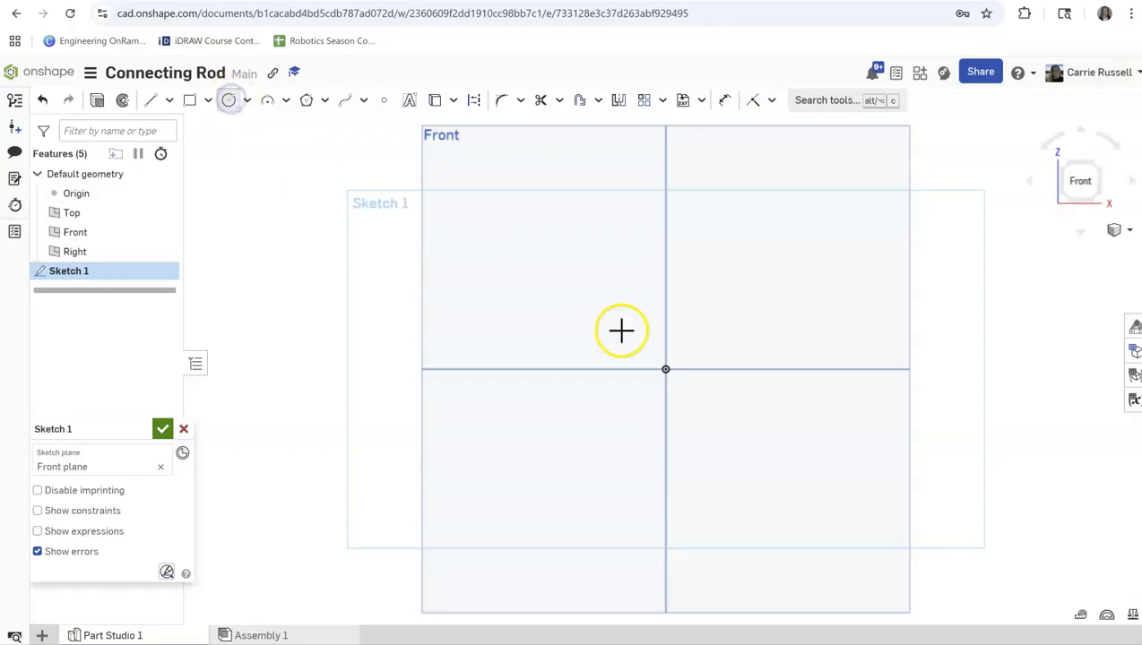
{"action": "left_click", "coordinate": [665, 370]}
{"action": "left_click", "coordinate": [701, 404]}
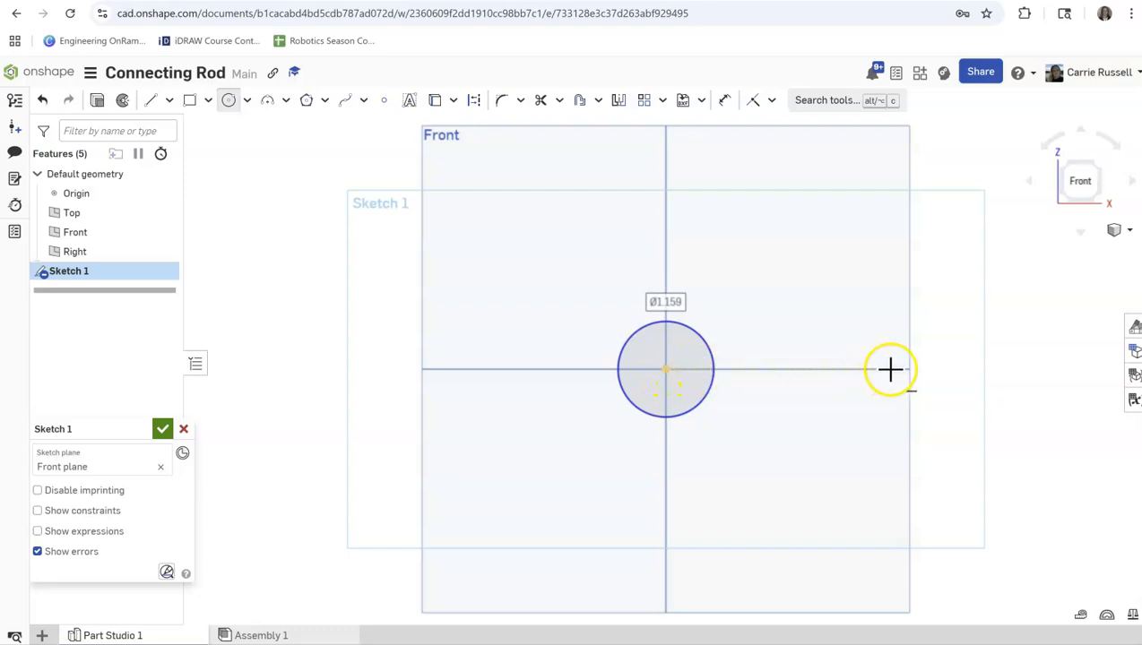
{"action": "left_click_drag", "start_coordinate": [918, 368], "coordinate": [960, 395]}
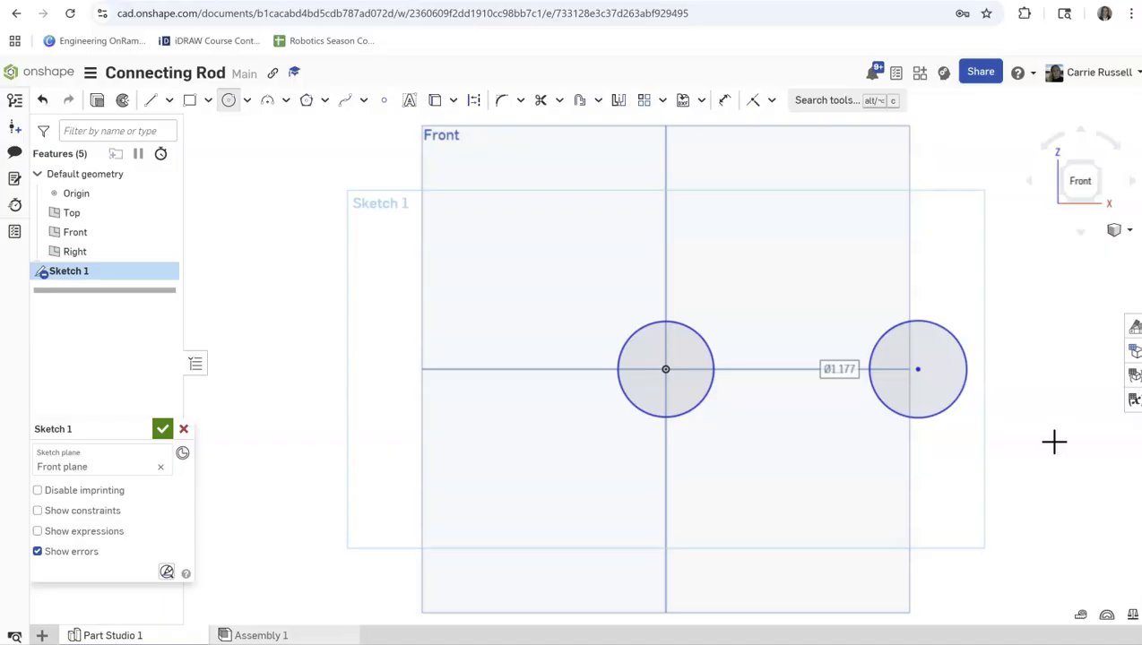
Draw a closed line outline around both circles, about 5.36 in wide and 1.77 in tall, with a slant-sided notch in its lower edge.
{"action": "left_click", "coordinate": [152, 100]}
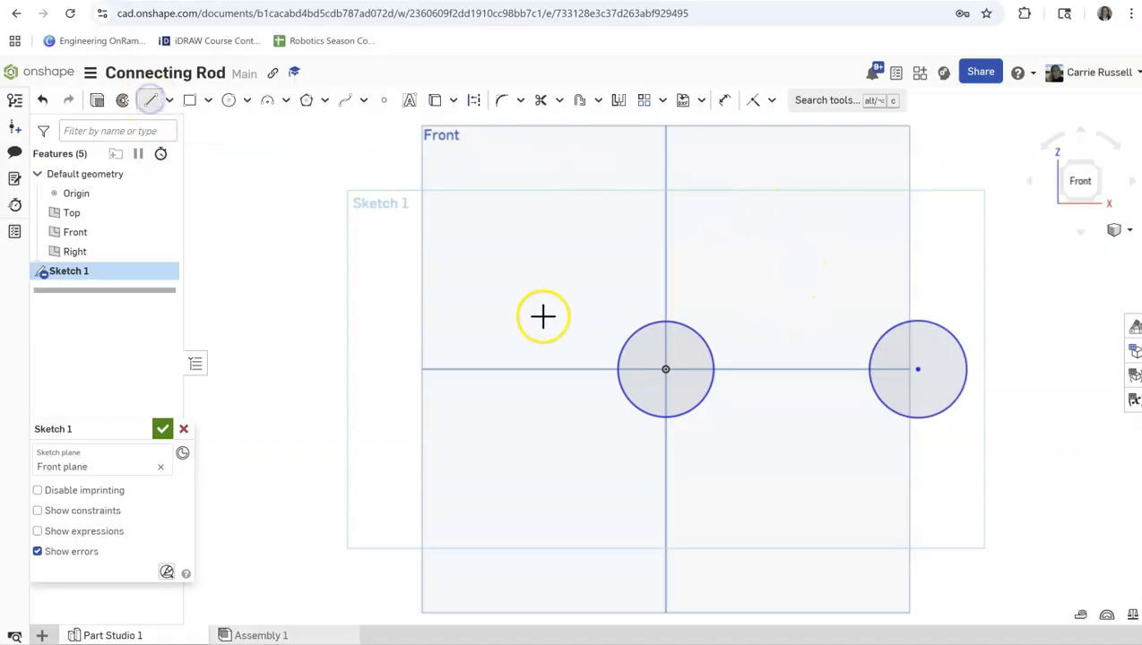
{"action": "left_click", "coordinate": [578, 303]}
{"action": "left_click", "coordinate": [1021, 300]}
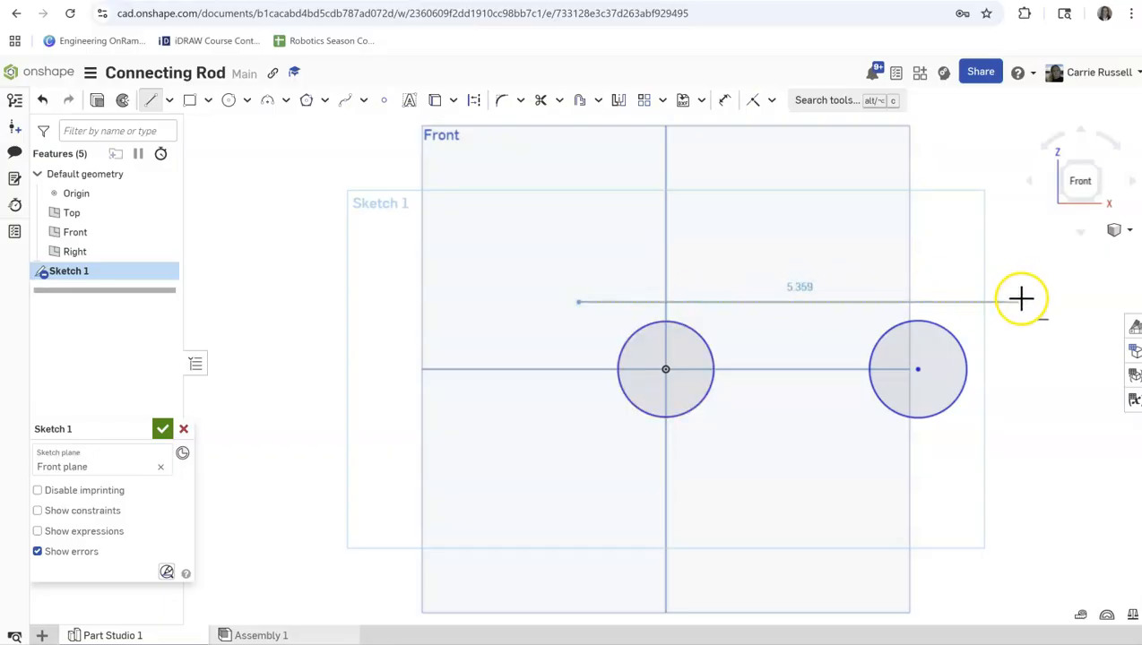
{"action": "left_click_drag", "start_coordinate": [1022, 300], "coordinate": [1021, 445]}
{"action": "left_click", "coordinate": [878, 447]}
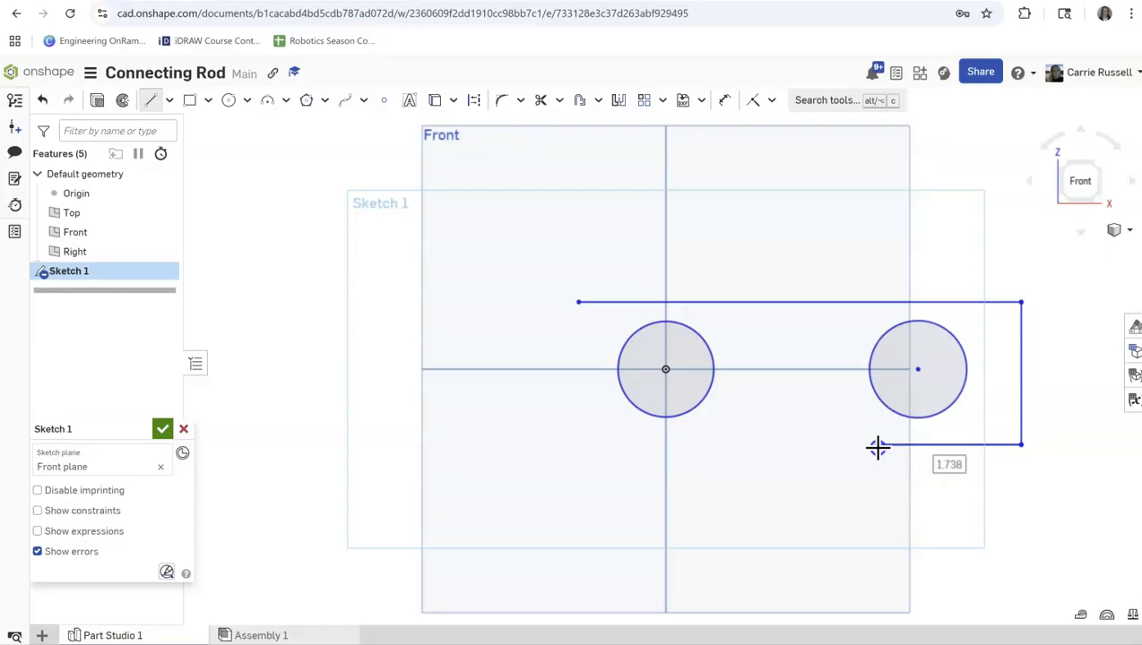
{"action": "left_click", "coordinate": [834, 411]}
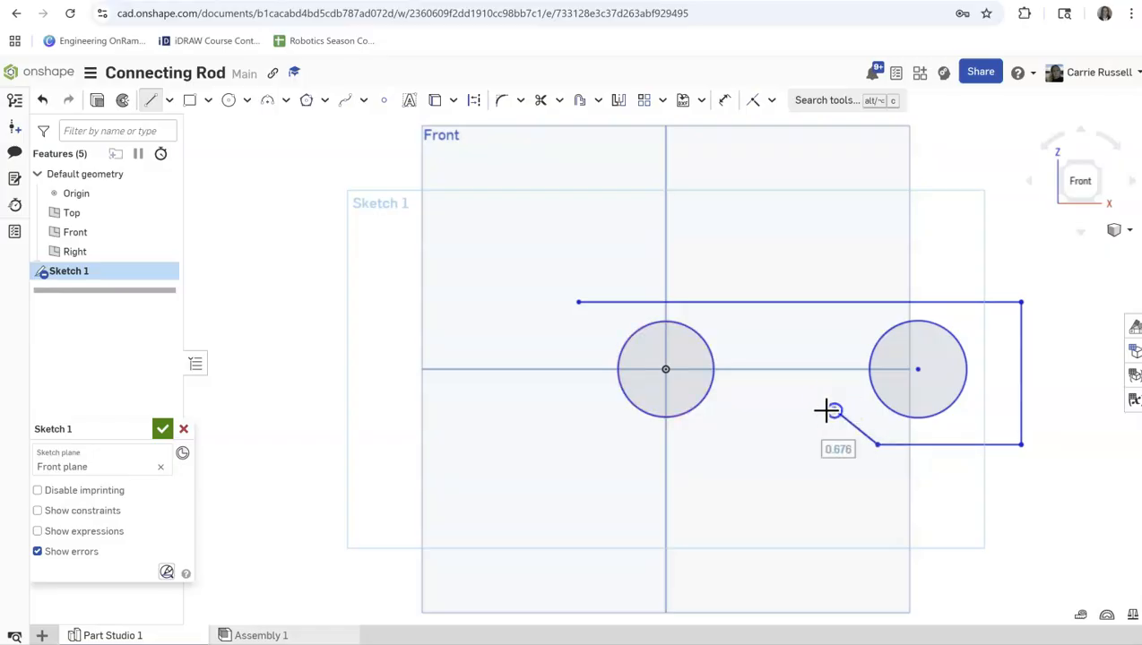
{"action": "left_click", "coordinate": [739, 410]}
{"action": "left_click", "coordinate": [711, 447]}
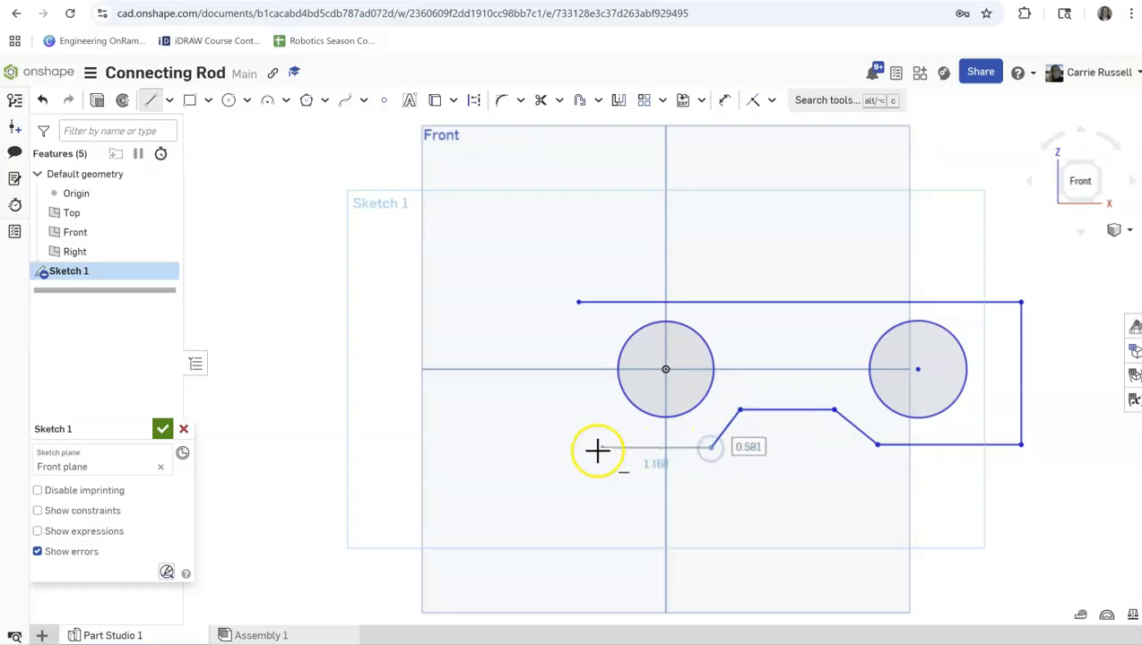
{"action": "left_click", "coordinate": [579, 446]}
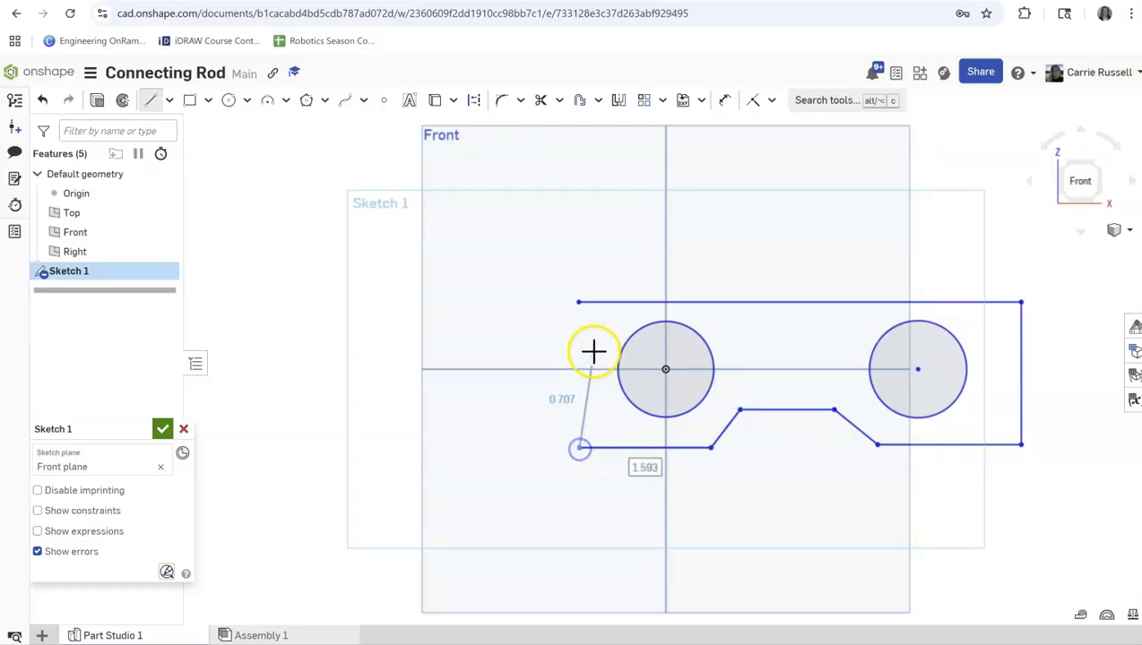
{"action": "left_click", "coordinate": [578, 302]}
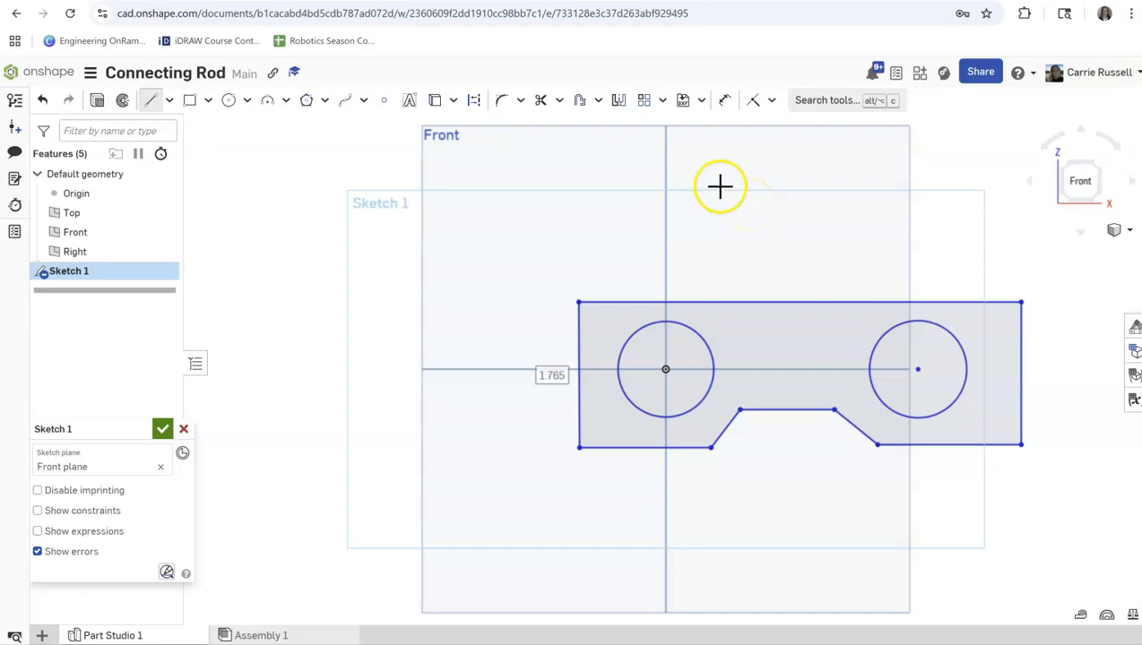
{"action": "key", "text": "Escape"}
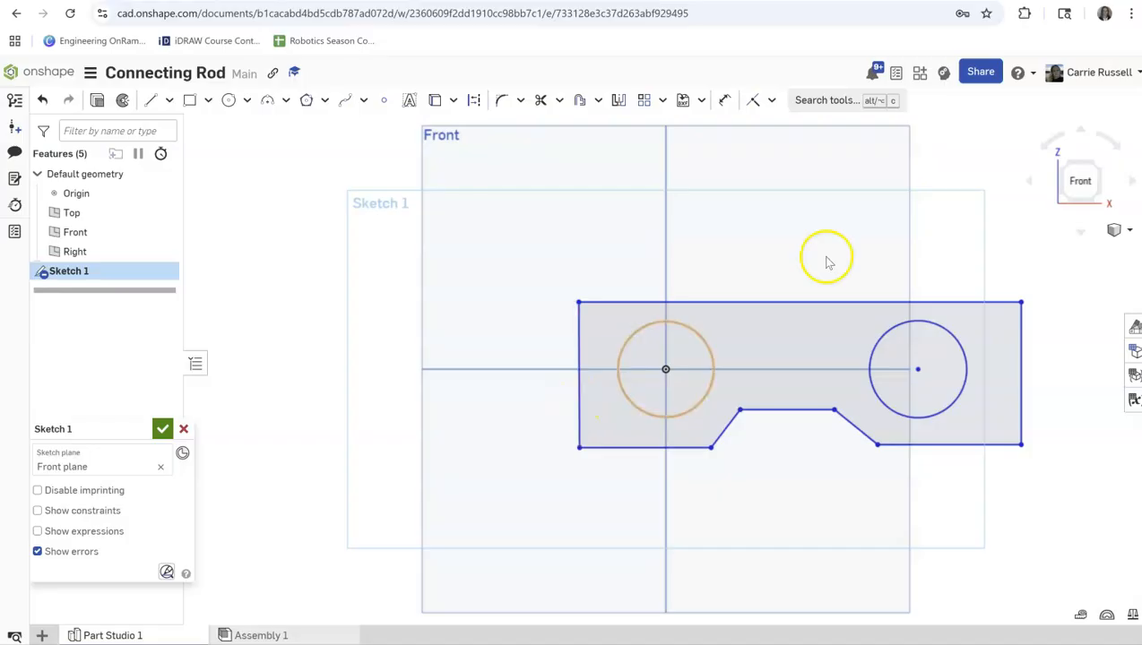
Apply Vertical constraints to the two end edges of the outline.
{"action": "left_click", "coordinate": [771, 100]}
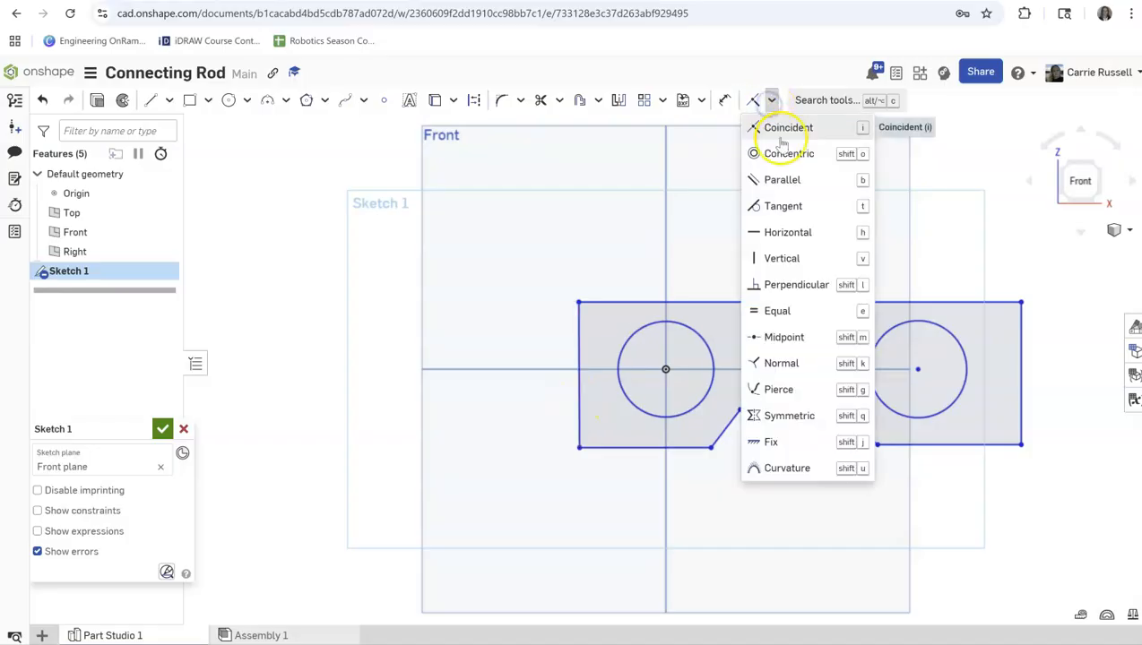
{"action": "left_click", "coordinate": [781, 258]}
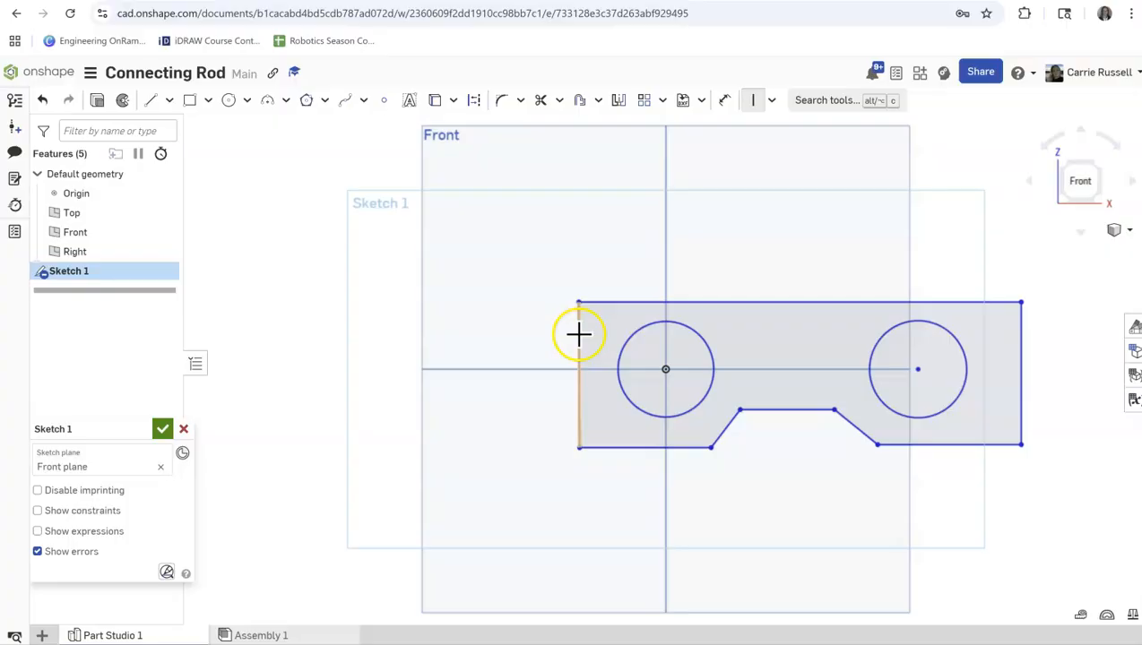
{"action": "left_click", "coordinate": [578, 334]}
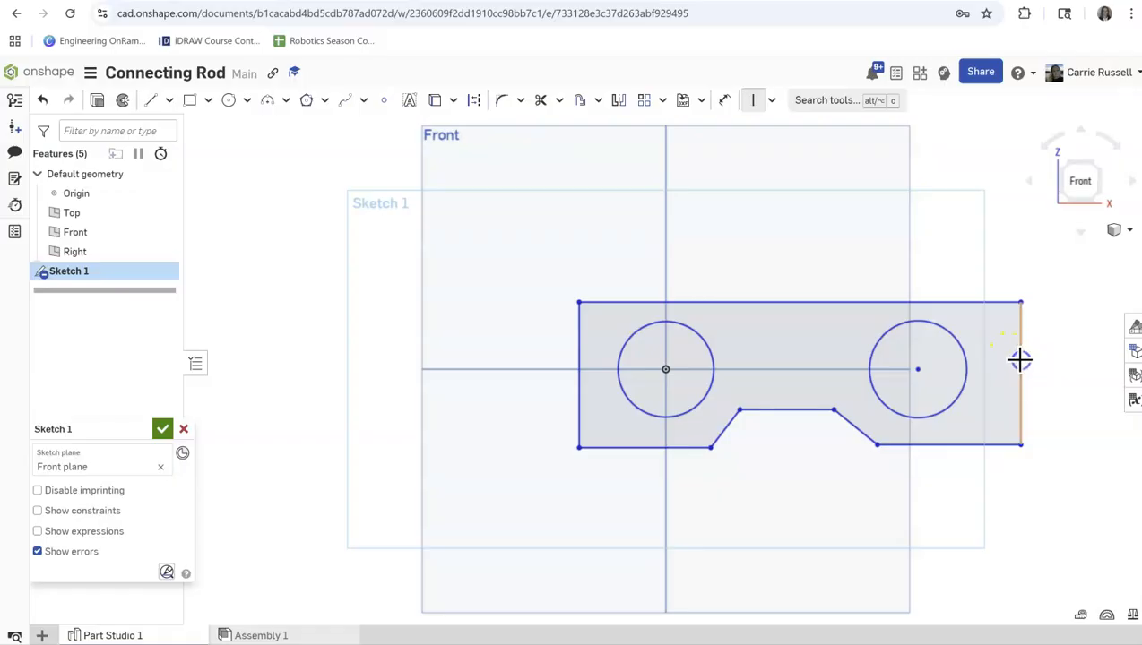
{"action": "left_click", "coordinate": [756, 101]}
{"action": "left_click", "coordinate": [1021, 374]}
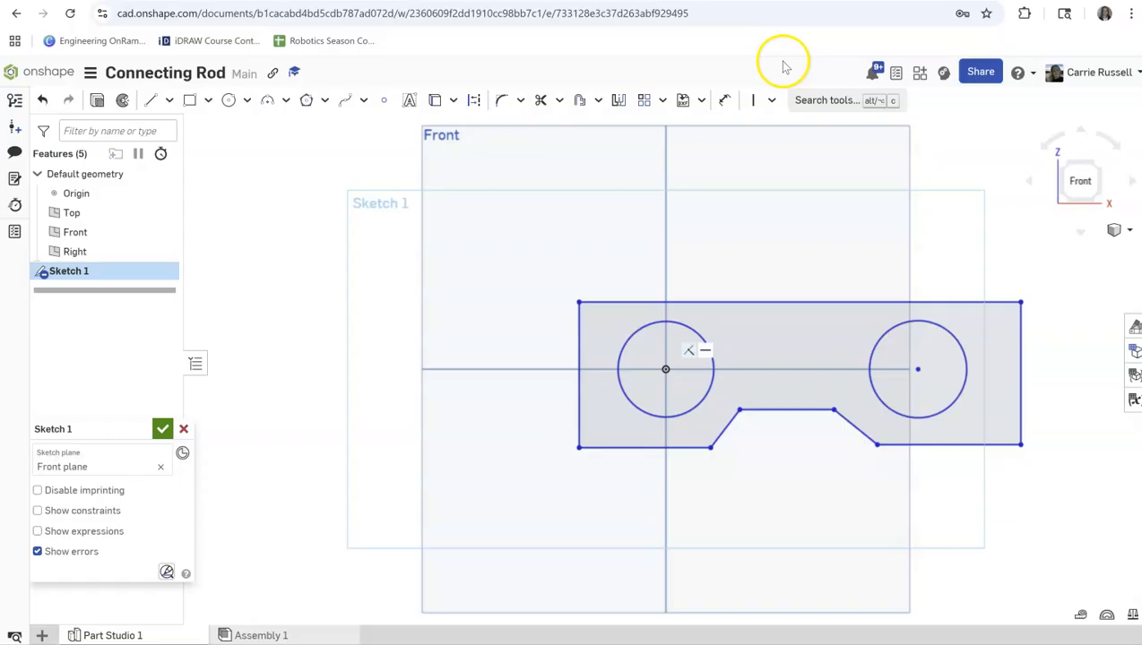
Apply an Equal constraint to the two lower horizontal edges on either side of the notch.
{"action": "left_click", "coordinate": [627, 451]}
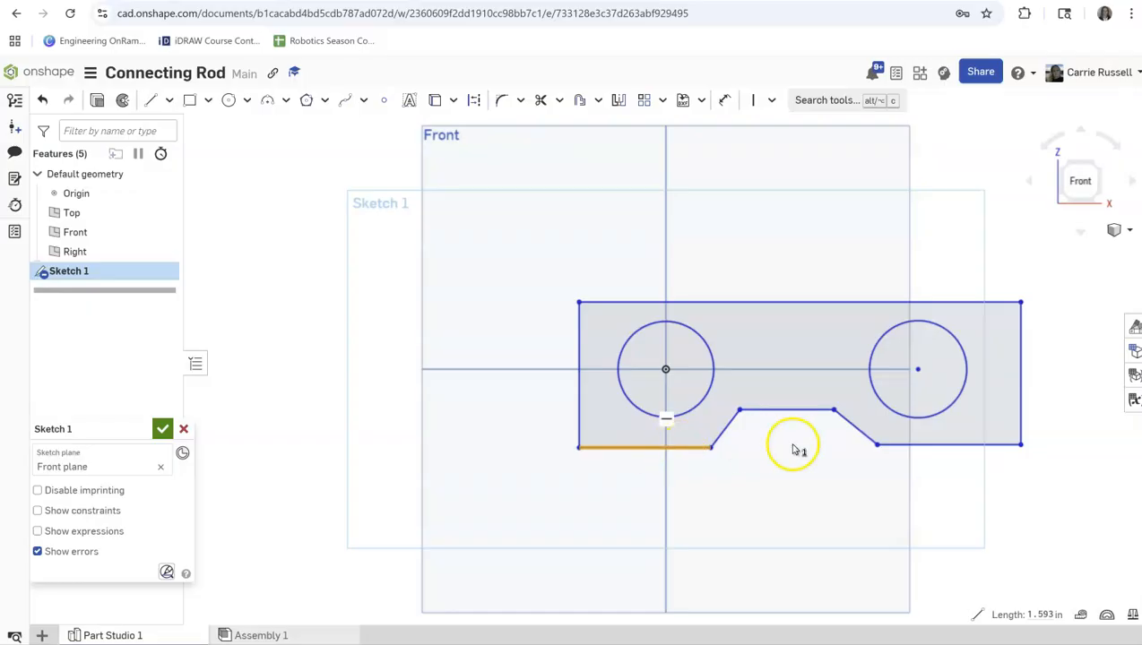
{"action": "left_click", "coordinate": [916, 448]}
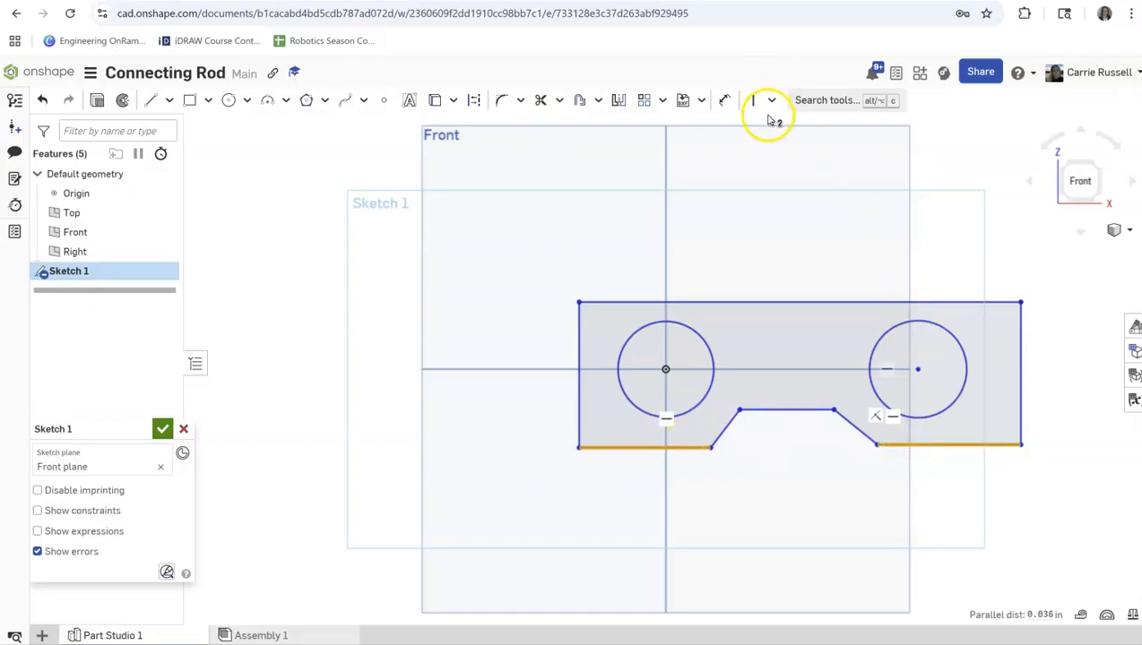
{"action": "left_click", "coordinate": [771, 99]}
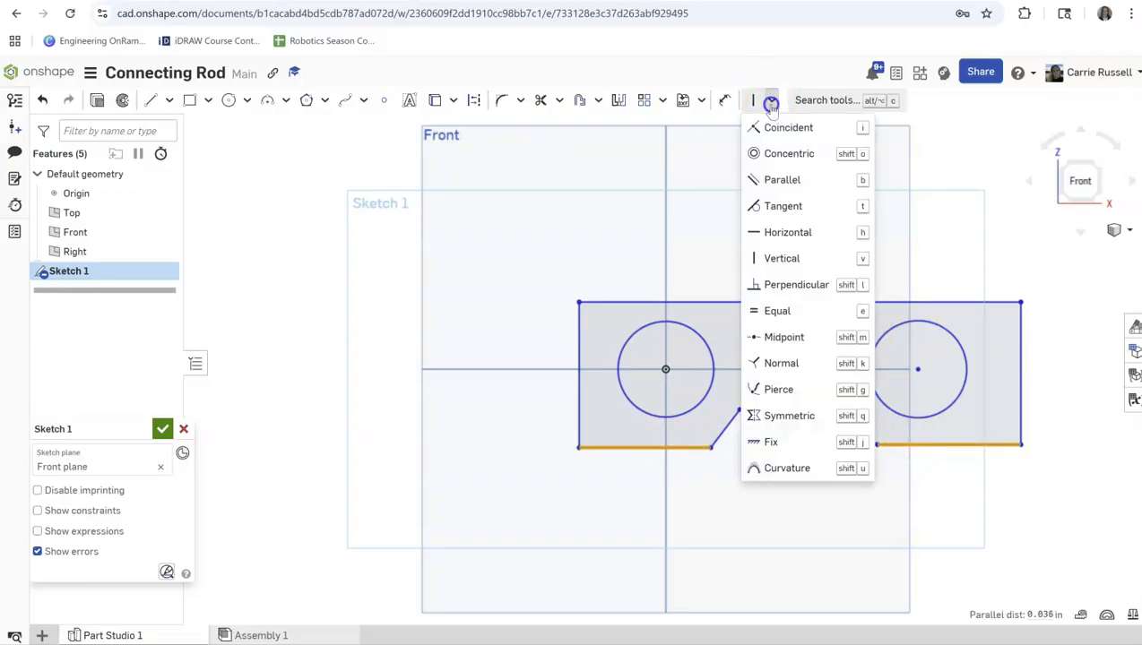
{"action": "left_click", "coordinate": [777, 311]}
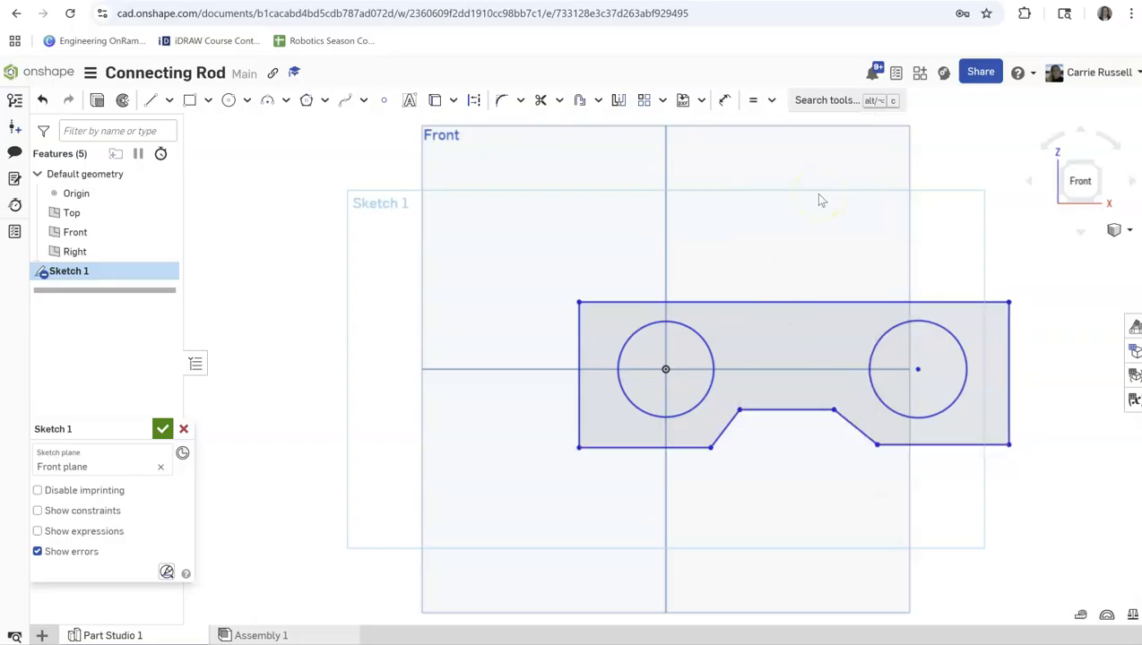
Apply Equal constraints to the two circles and to the two slanted edges of the notch.
{"action": "left_click", "coordinate": [690, 334]}
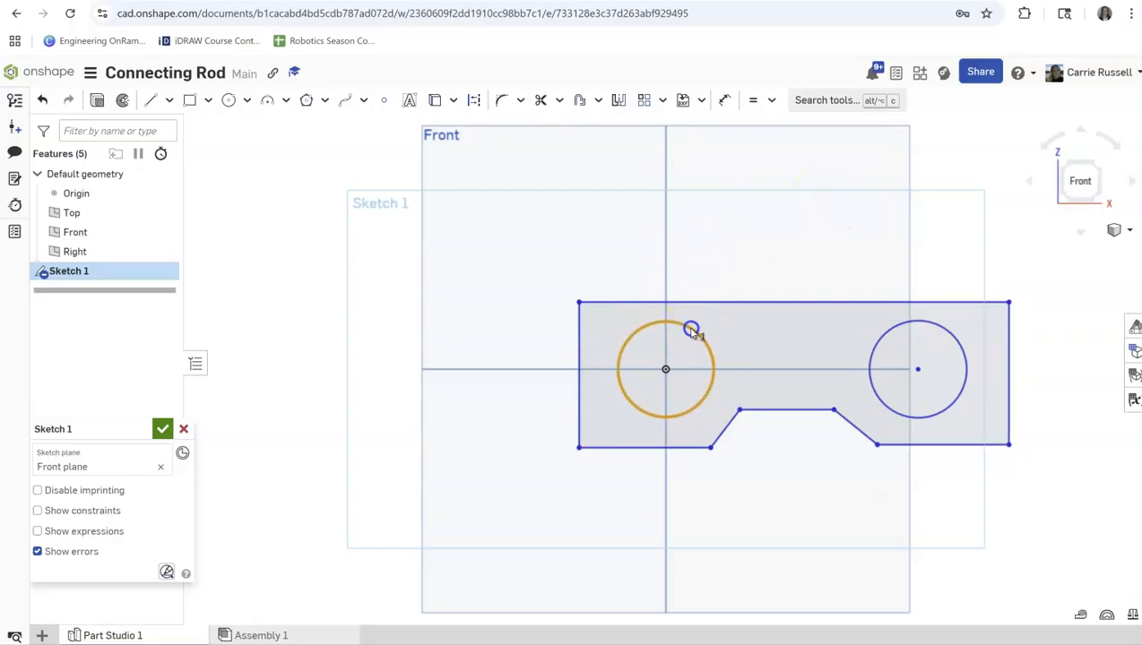
{"action": "left_click", "coordinate": [885, 335]}
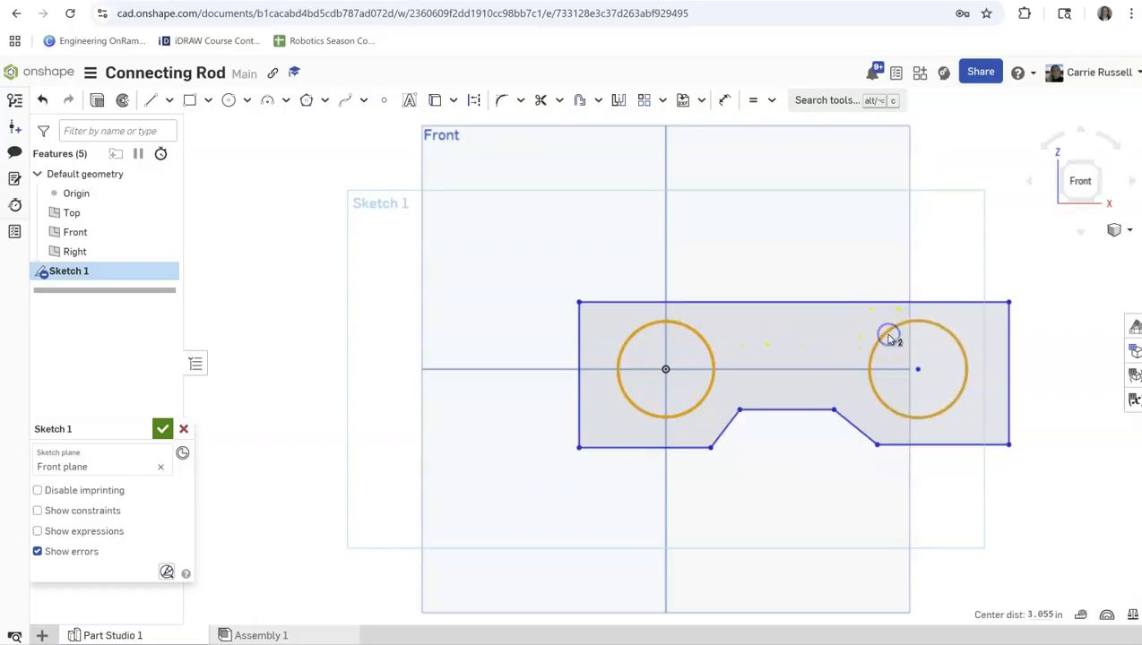
{"action": "left_click", "coordinate": [756, 98]}
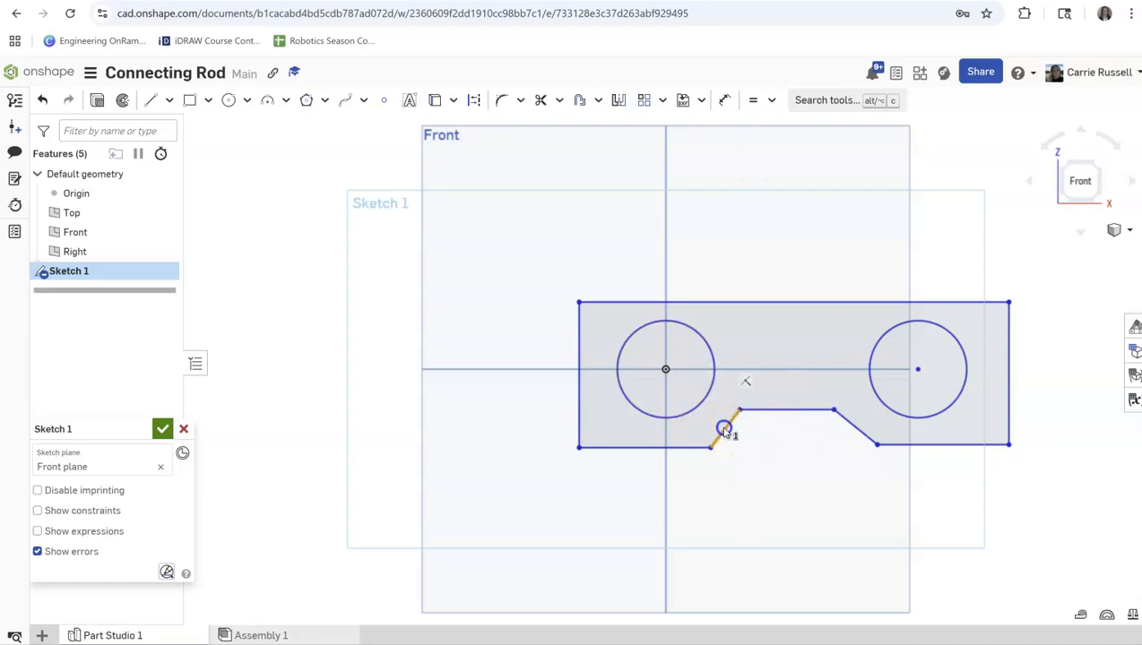
{"action": "left_click", "coordinate": [863, 432]}
{"action": "left_click", "coordinate": [753, 99]}
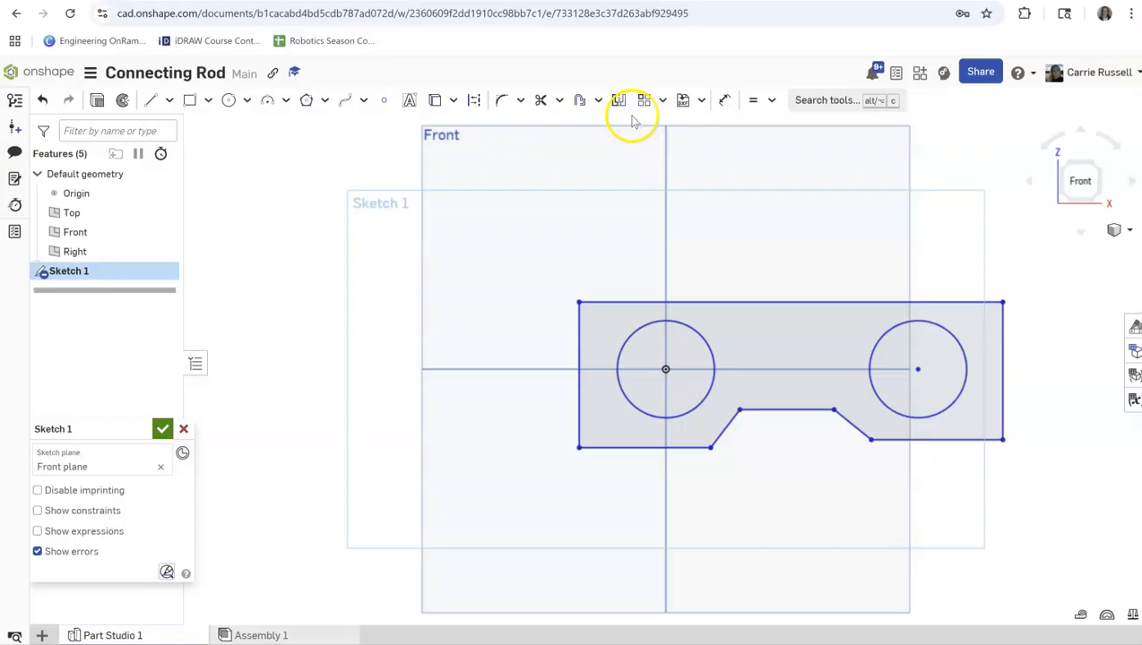
Dimension the diameter of the circle at the origin as 3 in.
{"action": "left_click", "coordinate": [726, 101]}
{"action": "left_click", "coordinate": [637, 332]}
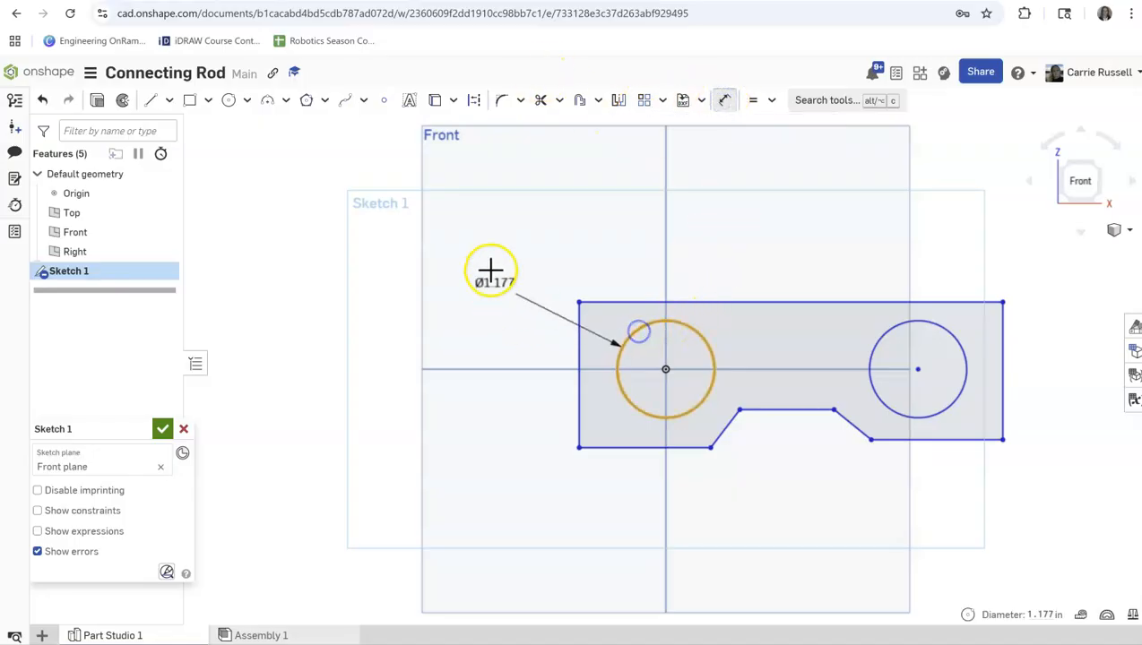
{"action": "left_click", "coordinate": [489, 243]}
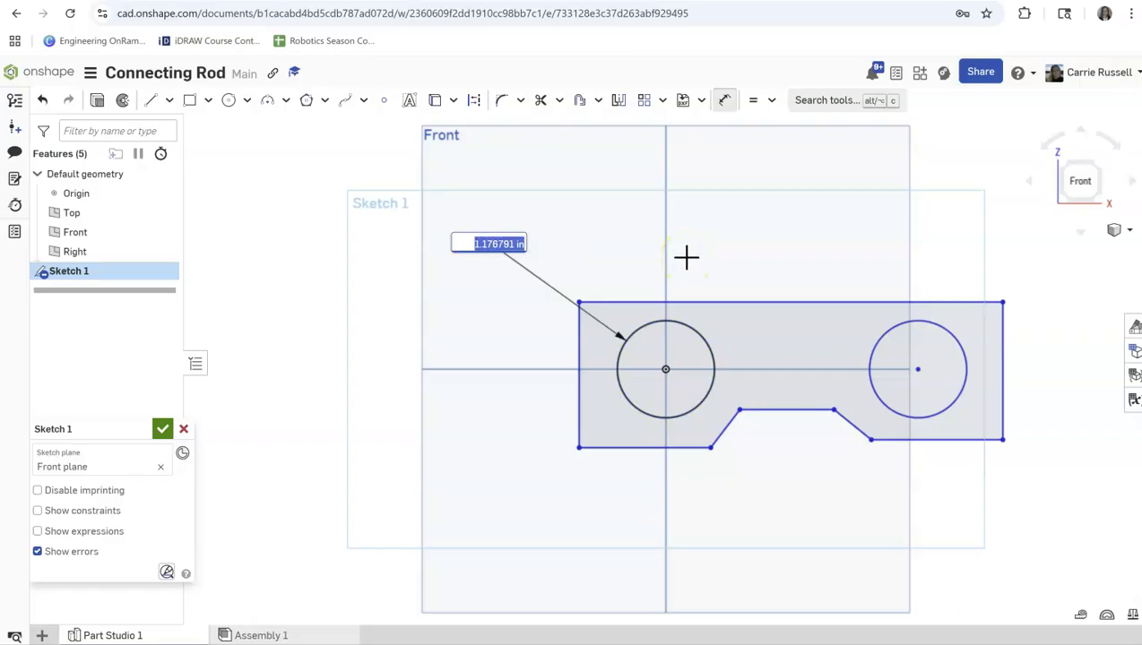
{"action": "type", "text": "3"}
{"action": "key", "text": "Return"}
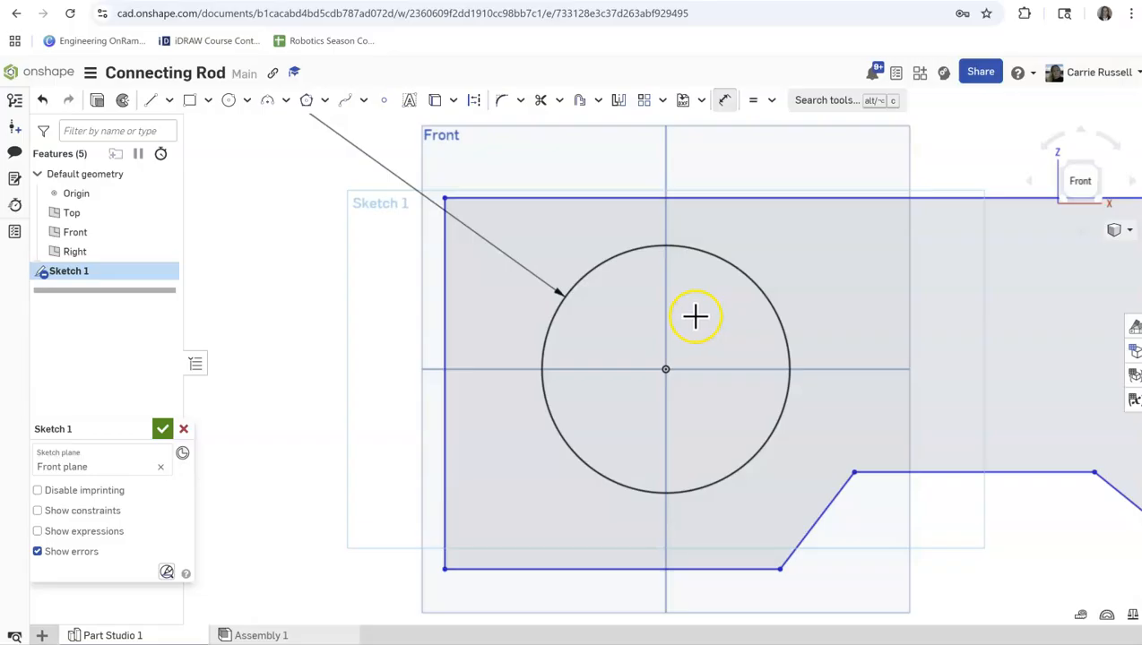
{"action": "scroll", "coordinate": [696, 316], "scroll_direction": "down", "scroll_amount": 5}
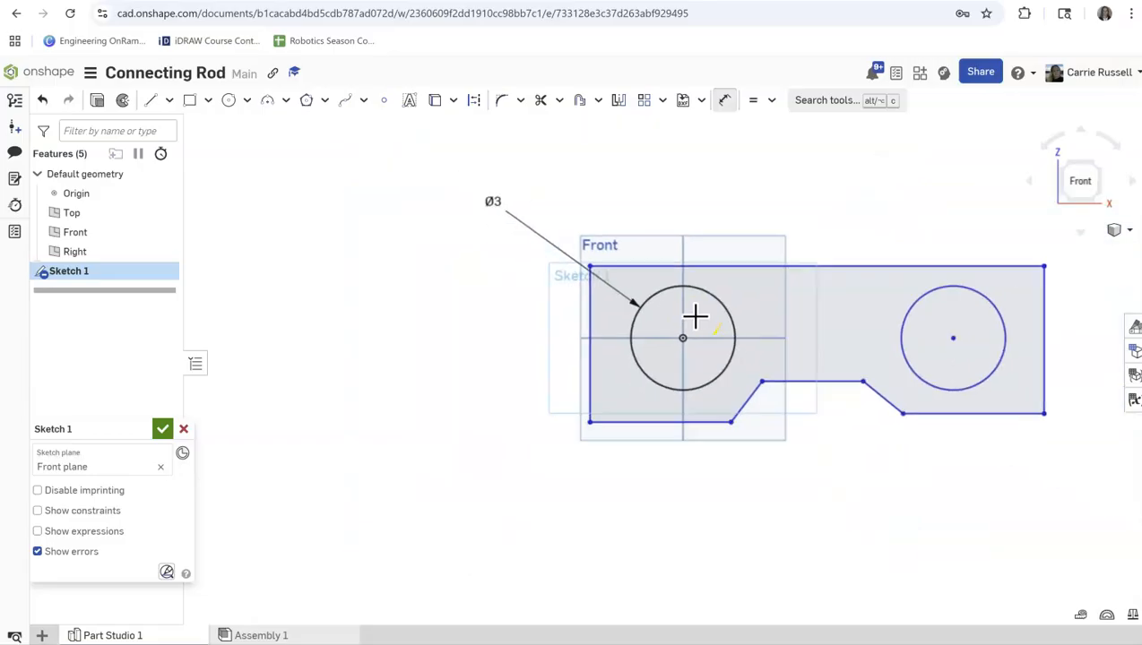
{"action": "scroll", "coordinate": [696, 315], "scroll_direction": "down", "scroll_amount": 1}
{"action": "scroll", "coordinate": [791, 322], "scroll_direction": "up", "scroll_amount": 1}
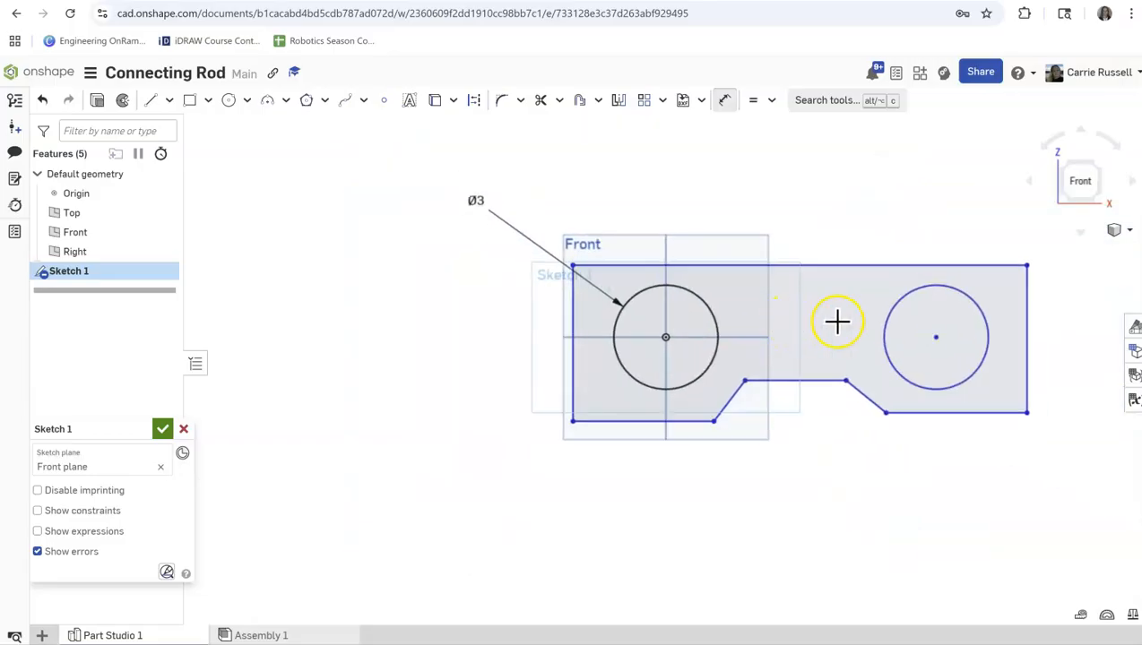
{"action": "scroll", "coordinate": [837, 321], "scroll_direction": "down", "scroll_amount": 1}
{"action": "scroll", "coordinate": [837, 321], "scroll_direction": "up", "scroll_amount": 2}
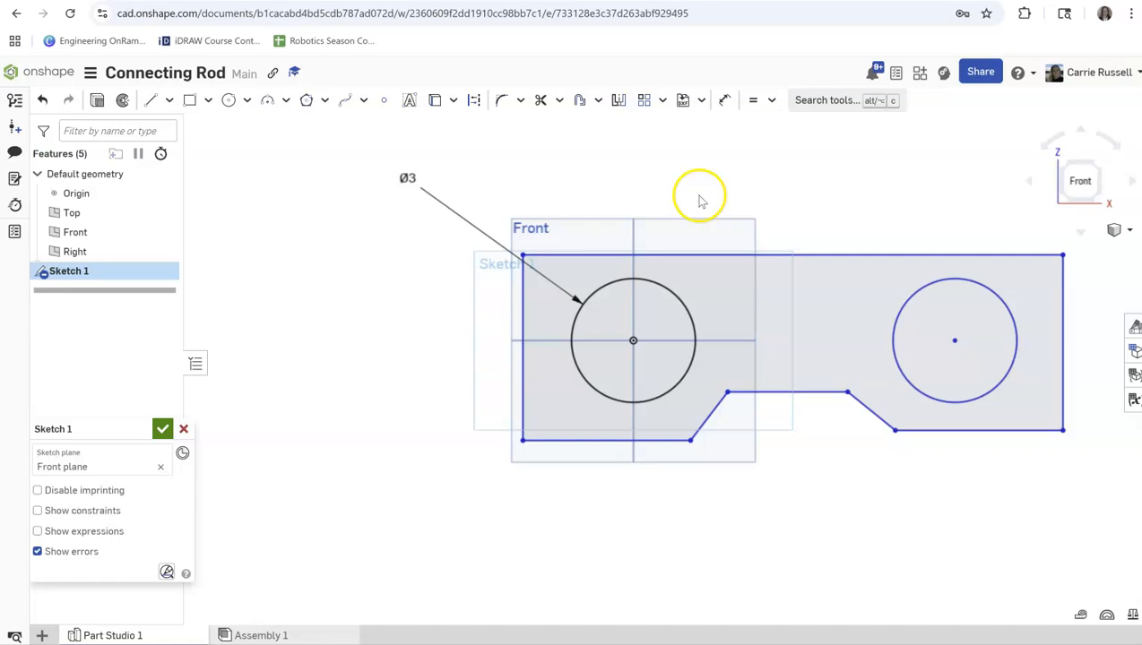
Apply a Coincident constraint to the two lower horizontal edges on either side of the notch.
{"action": "left_click", "coordinate": [937, 431]}
{"action": "left_click", "coordinate": [650, 440]}
{"action": "left_click", "coordinate": [770, 99]}
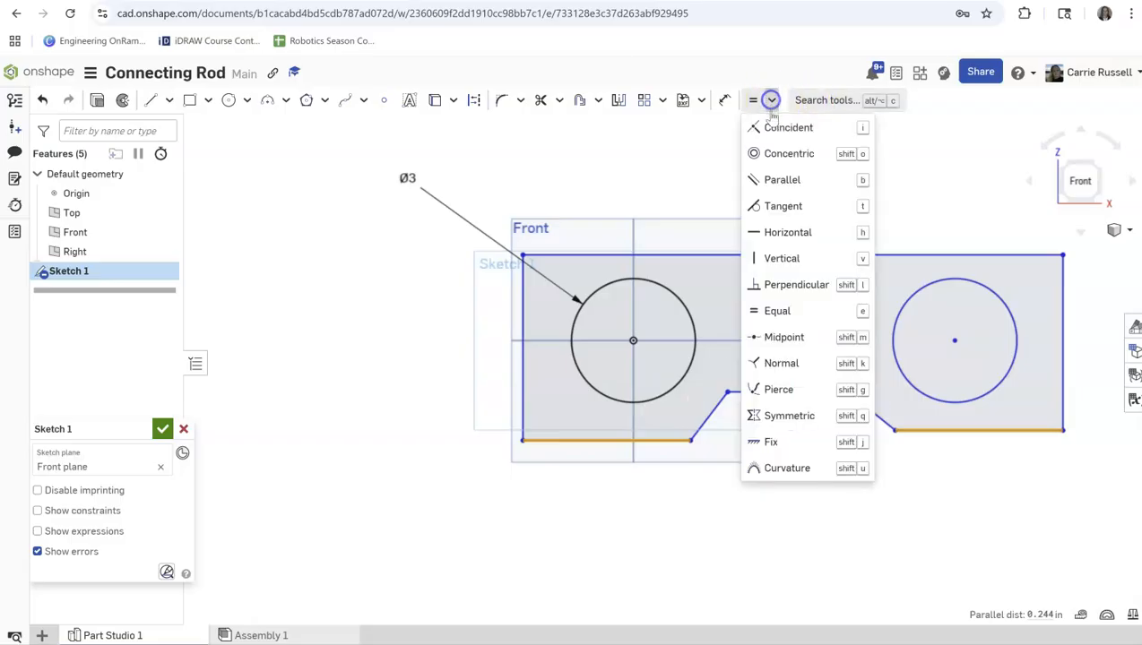
{"action": "left_click", "coordinate": [773, 131]}
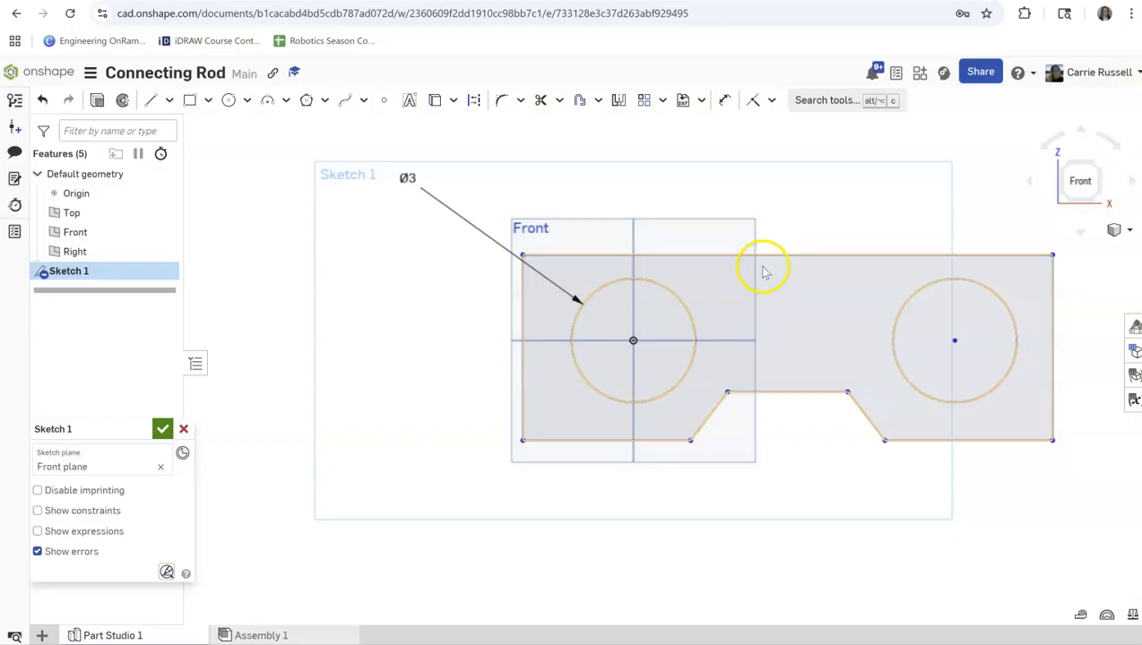
Dimension the length of the outline's upper edge as 42.5 in.
{"action": "left_click", "coordinate": [724, 102]}
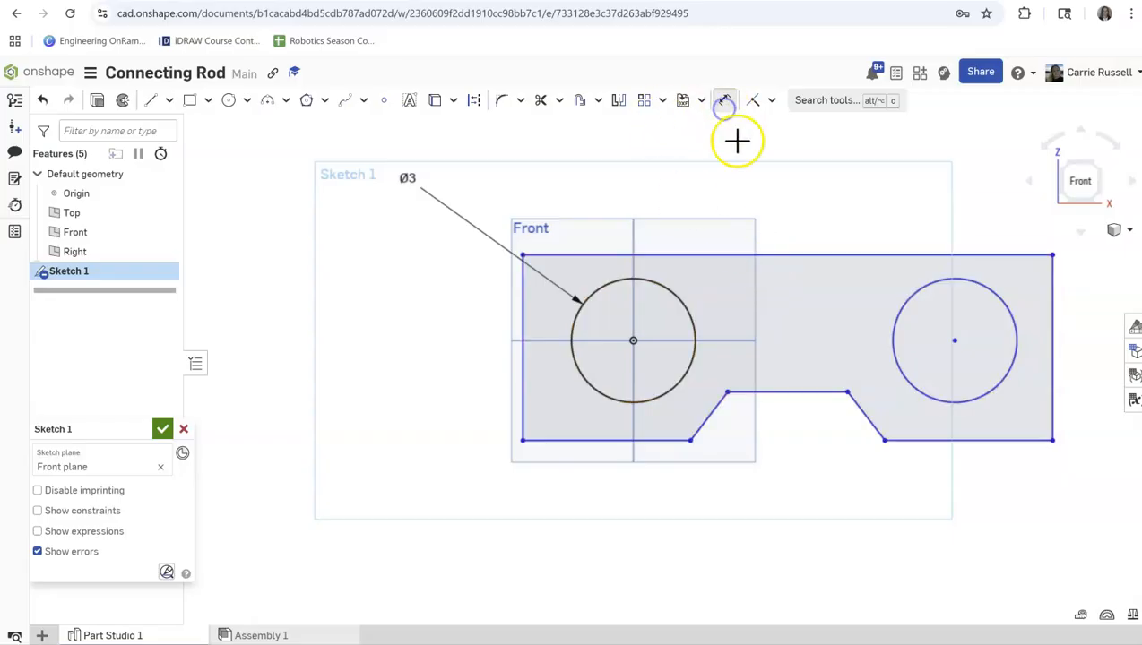
{"action": "left_click", "coordinate": [821, 254]}
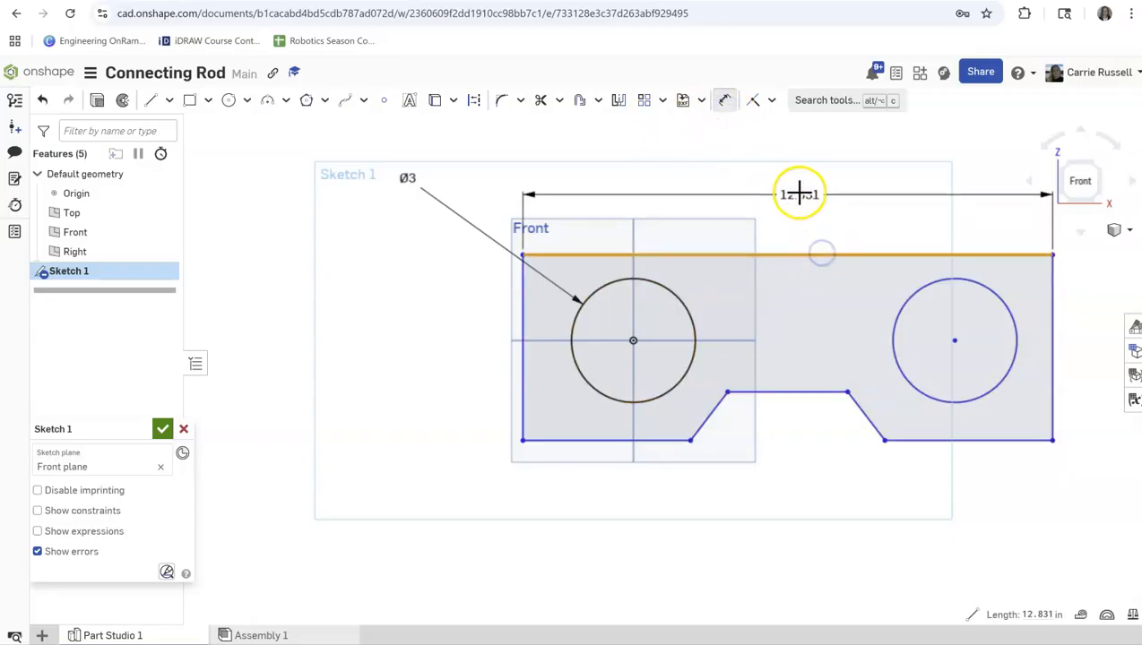
{"action": "left_click", "coordinate": [822, 176]}
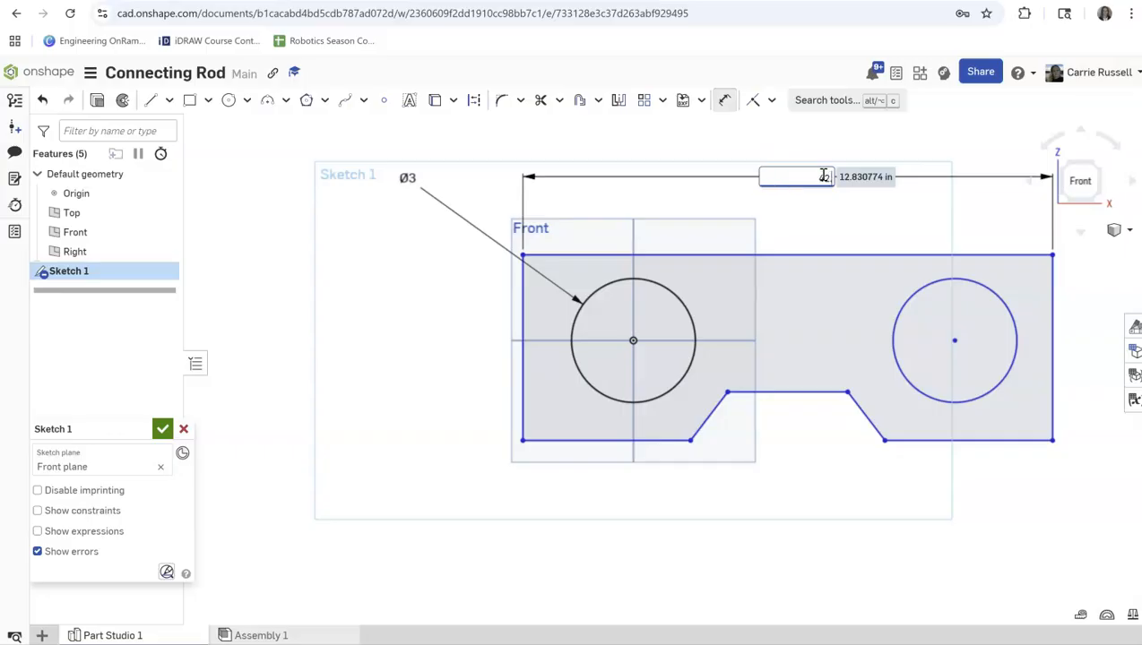
{"action": "type", "text": "42.5"}
{"action": "key", "text": "Return"}
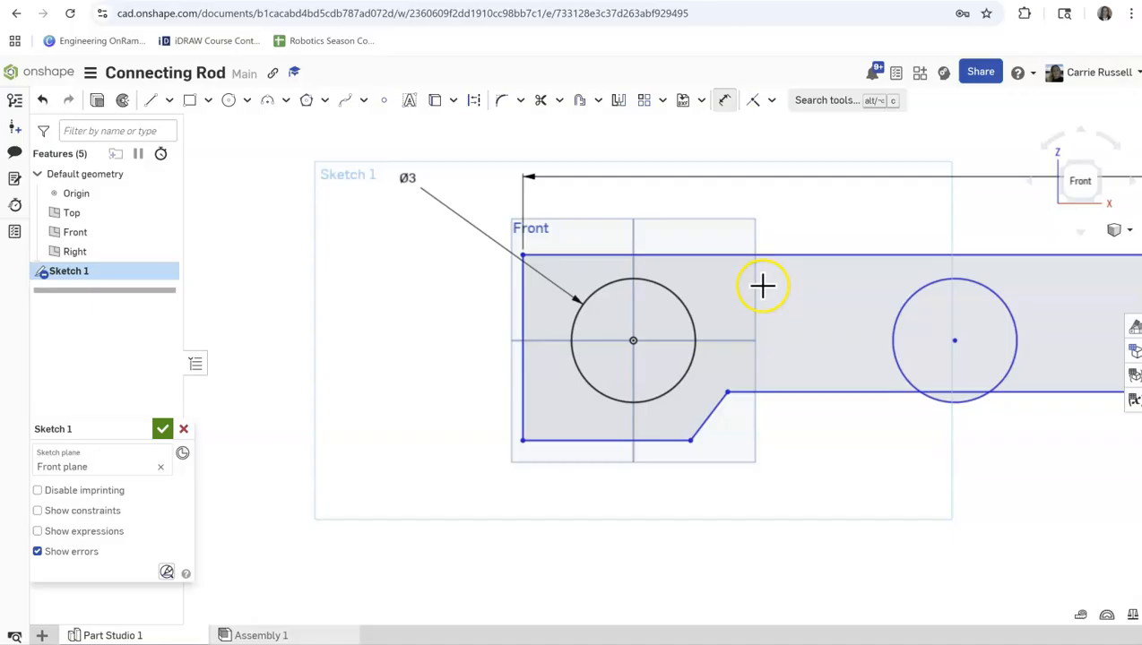
Move the second circle along the rod to the far end of the lengthened outline.
{"action": "left_click", "coordinate": [1076, 182]}
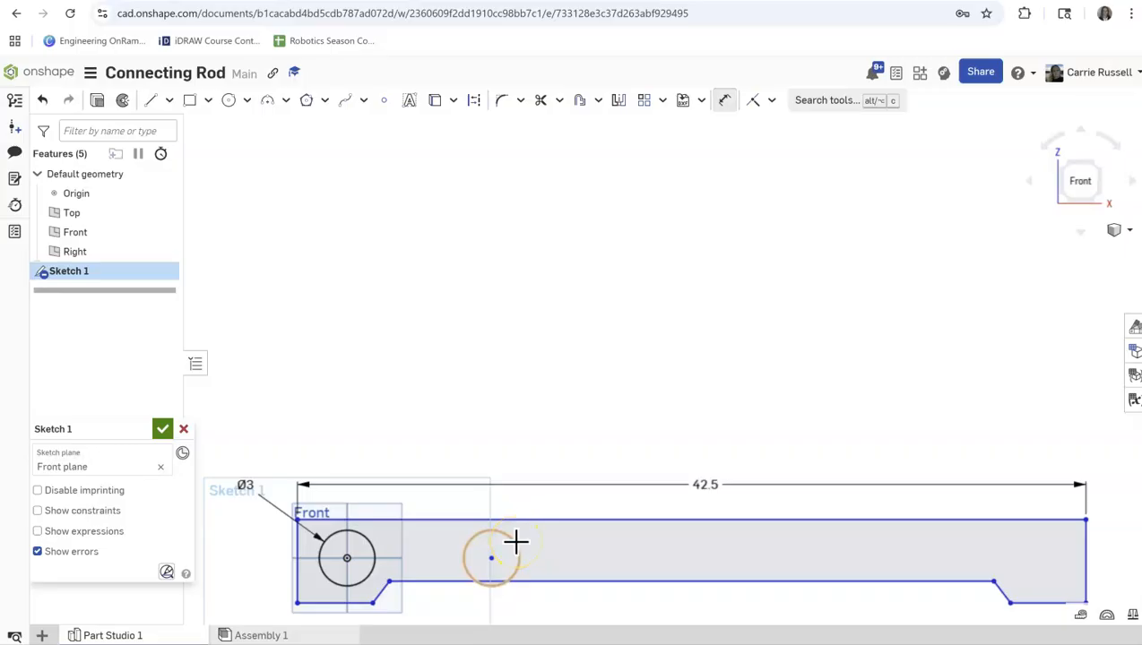
{"action": "key", "text": "Escape"}
{"action": "left_click_drag", "start_coordinate": [492, 560], "coordinate": [1034, 543]}
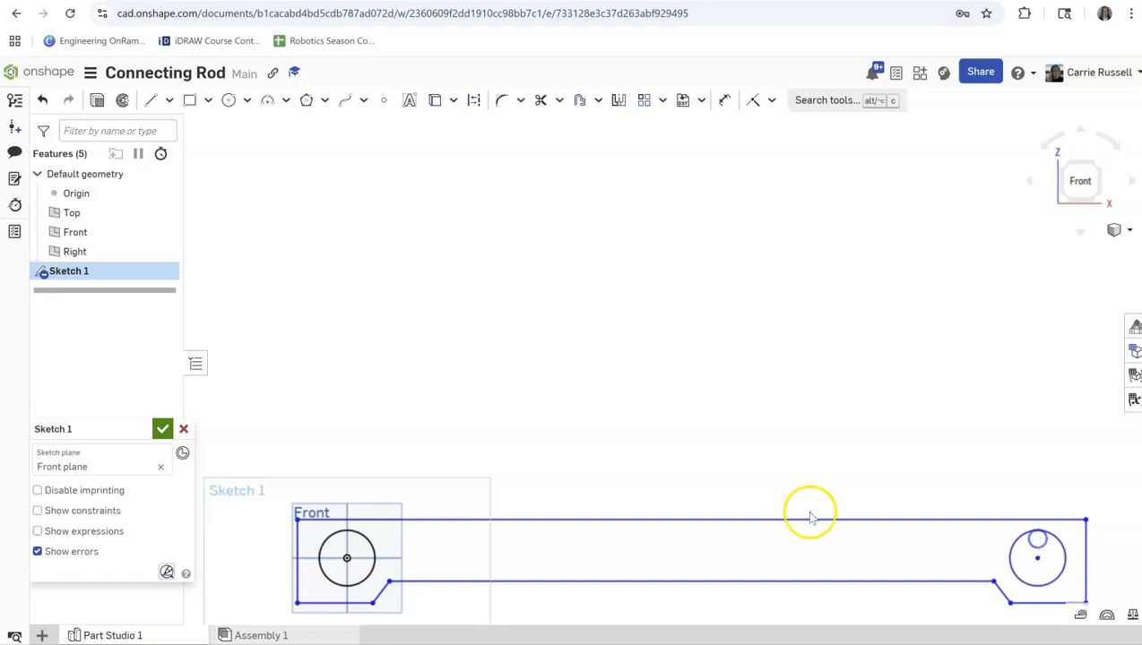
Dimension the horizontal distance between the two circle centers as 37.5 in.
{"action": "scroll", "coordinate": [620, 520], "scroll_direction": "down", "scroll_amount": 5}
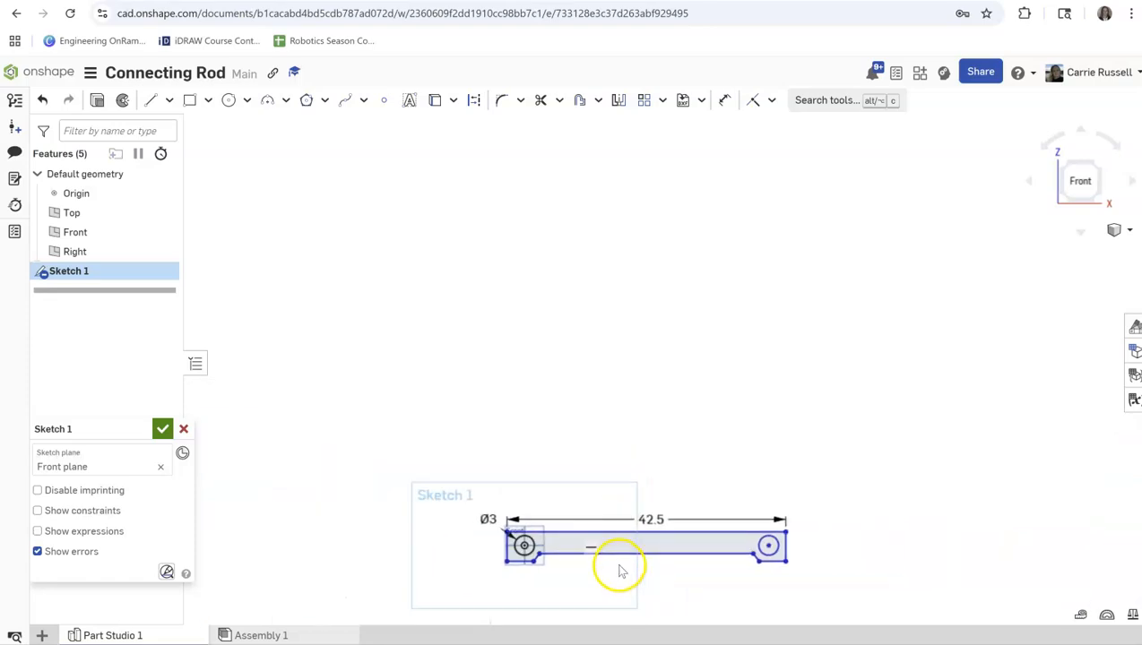
{"action": "scroll", "coordinate": [619, 566], "scroll_direction": "up", "scroll_amount": 4}
{"action": "scroll", "coordinate": [589, 213], "scroll_direction": "down", "scroll_amount": 4}
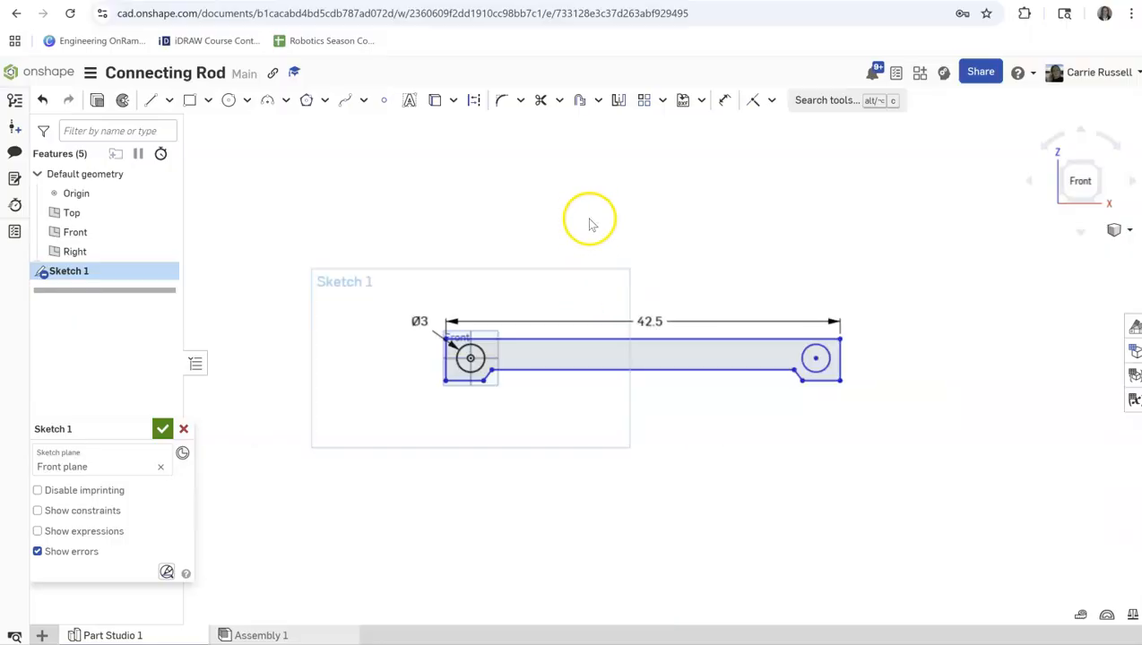
{"action": "scroll", "coordinate": [589, 222], "scroll_direction": "up", "scroll_amount": 3}
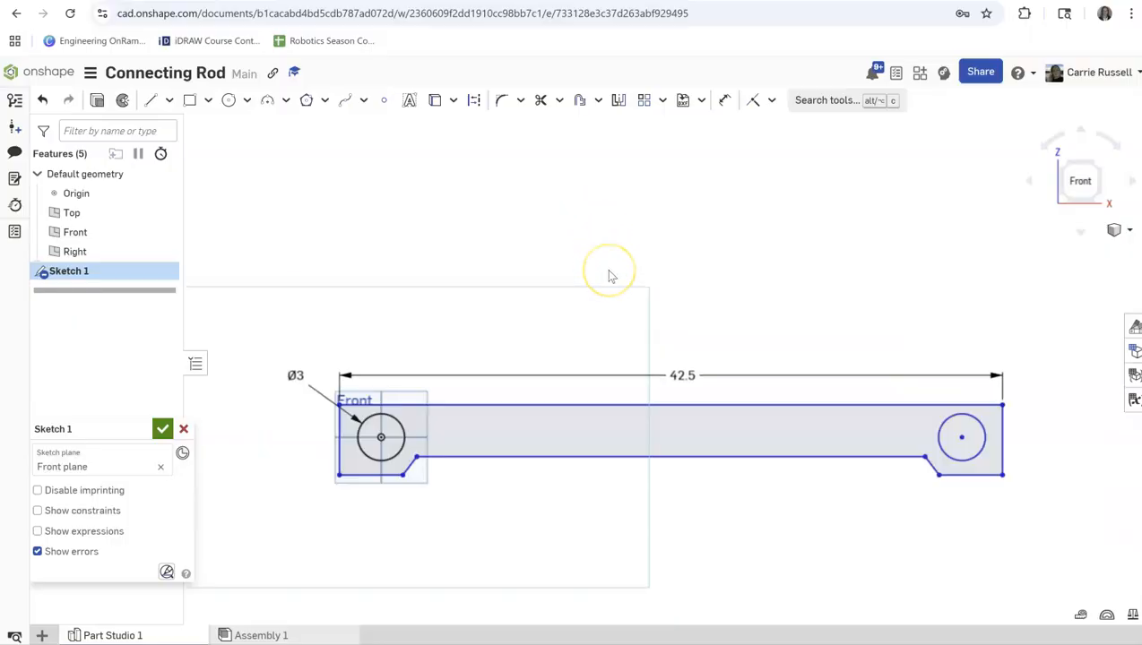
{"action": "left_click", "coordinate": [724, 100]}
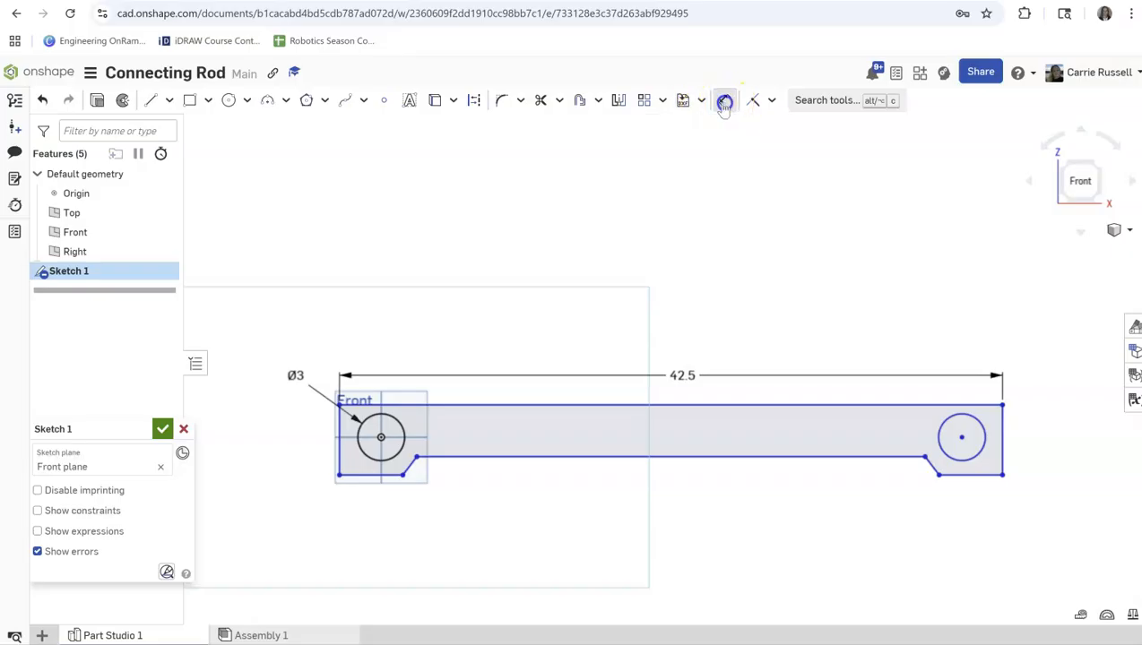
{"action": "left_click", "coordinate": [382, 437]}
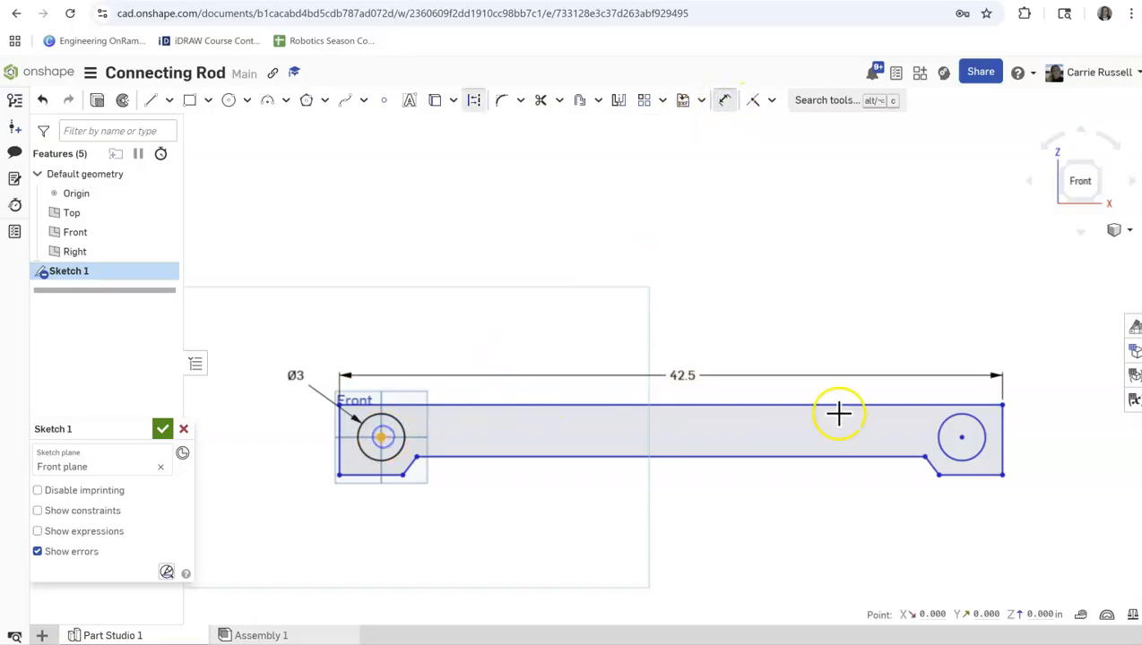
{"action": "left_click", "coordinate": [963, 435]}
{"action": "left_click", "coordinate": [671, 344]}
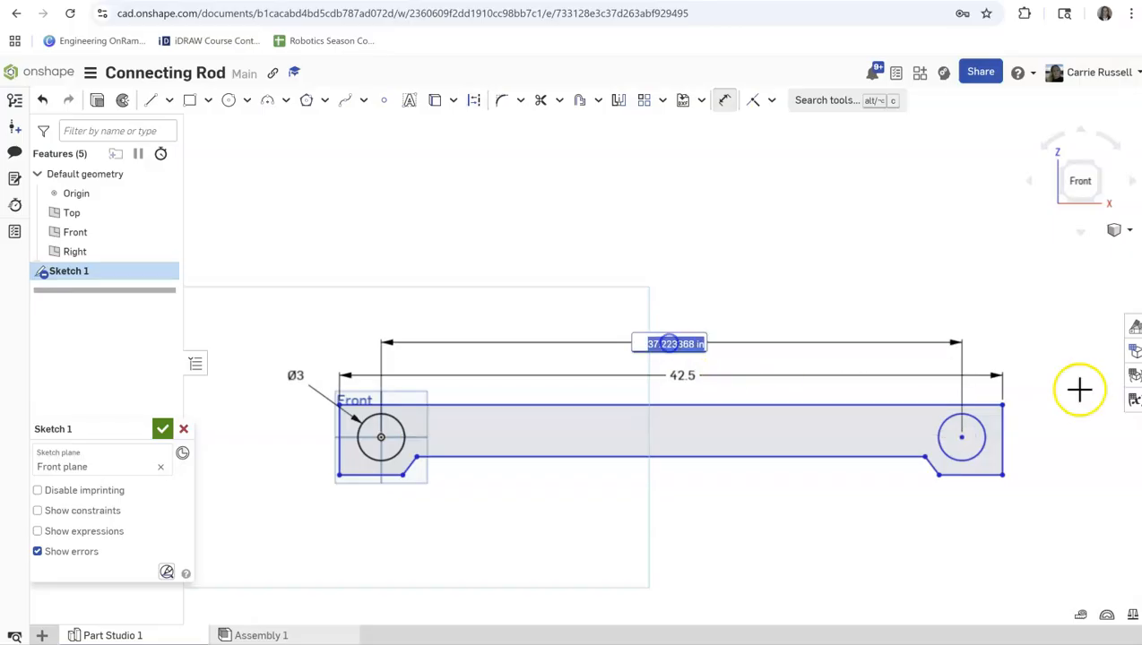
{"action": "type", "text": "37.5"}
{"action": "key", "text": "Return"}
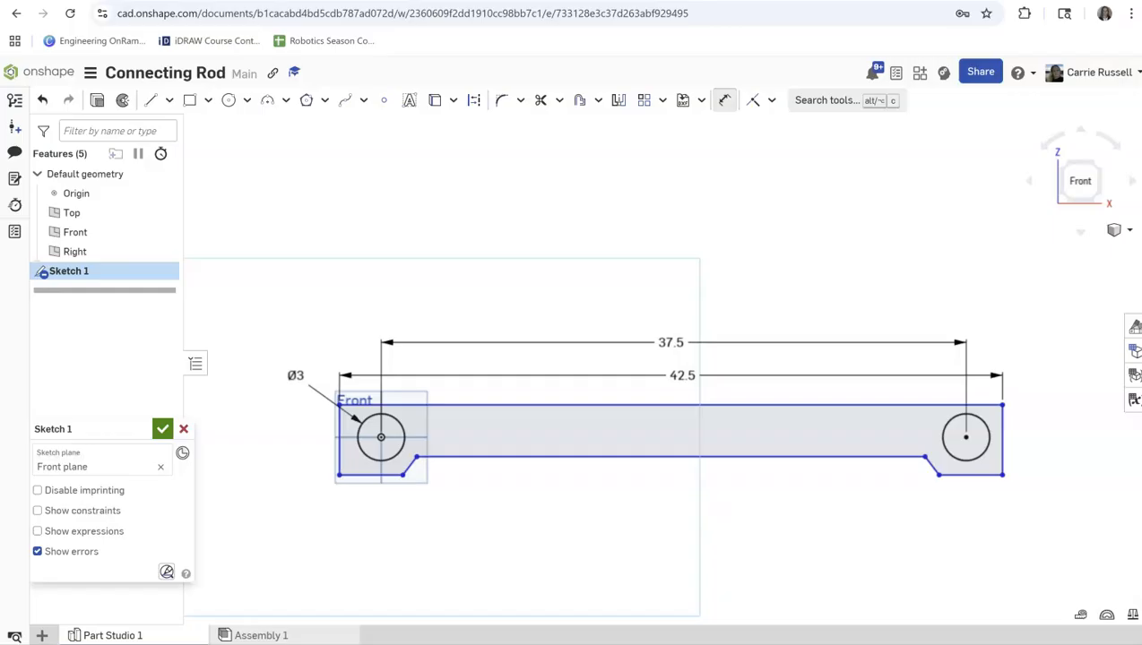
Dimension the height of the outline's left end edge as 7 in.
{"action": "left_click", "coordinate": [339, 430]}
{"action": "left_click", "coordinate": [285, 438]}
{"action": "type", "text": "7"}
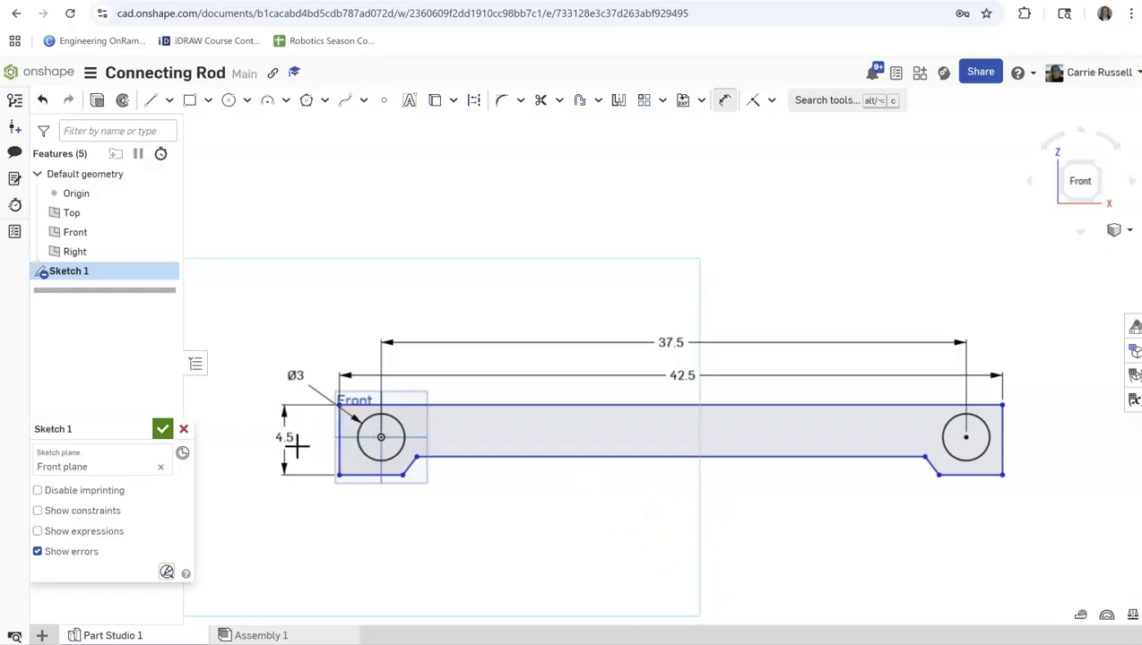
{"action": "key", "text": "Return"}
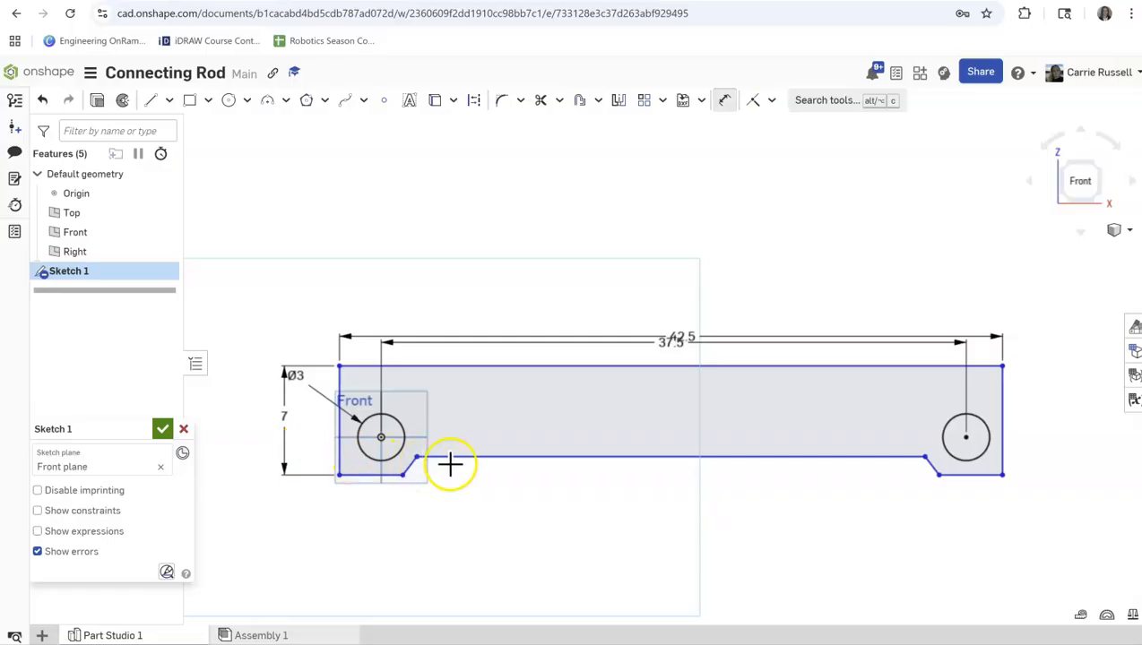
Dimension the vertical distance from the left circle's center to the lower edge beneath it as 2.8 in.
{"action": "left_click", "coordinate": [366, 473]}
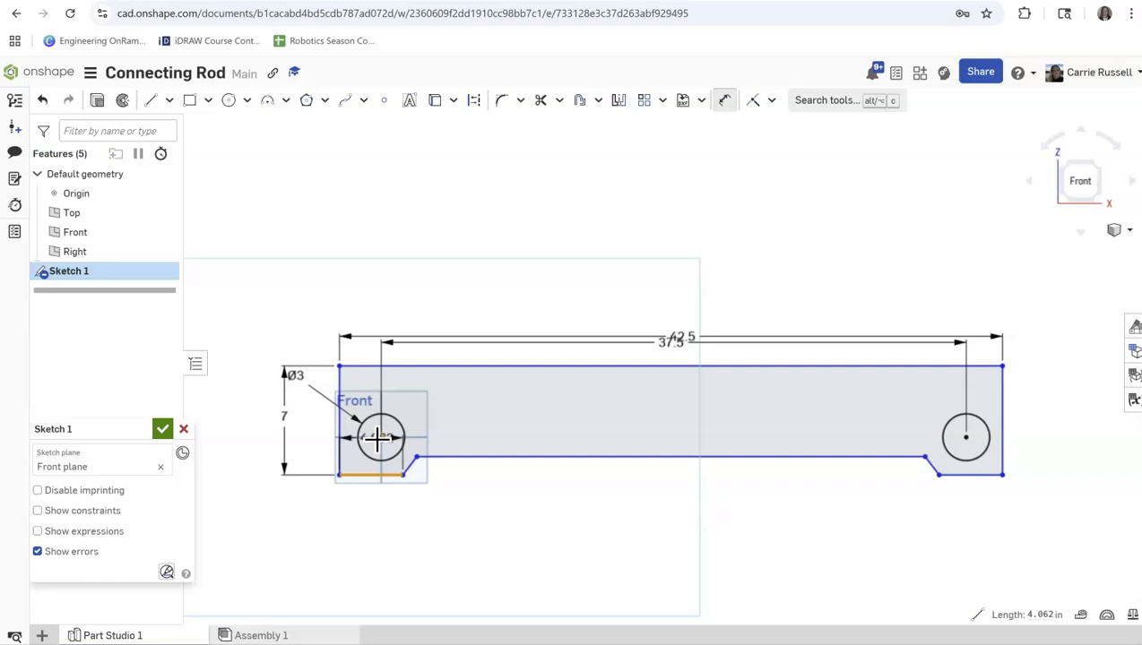
{"action": "left_click", "coordinate": [377, 438]}
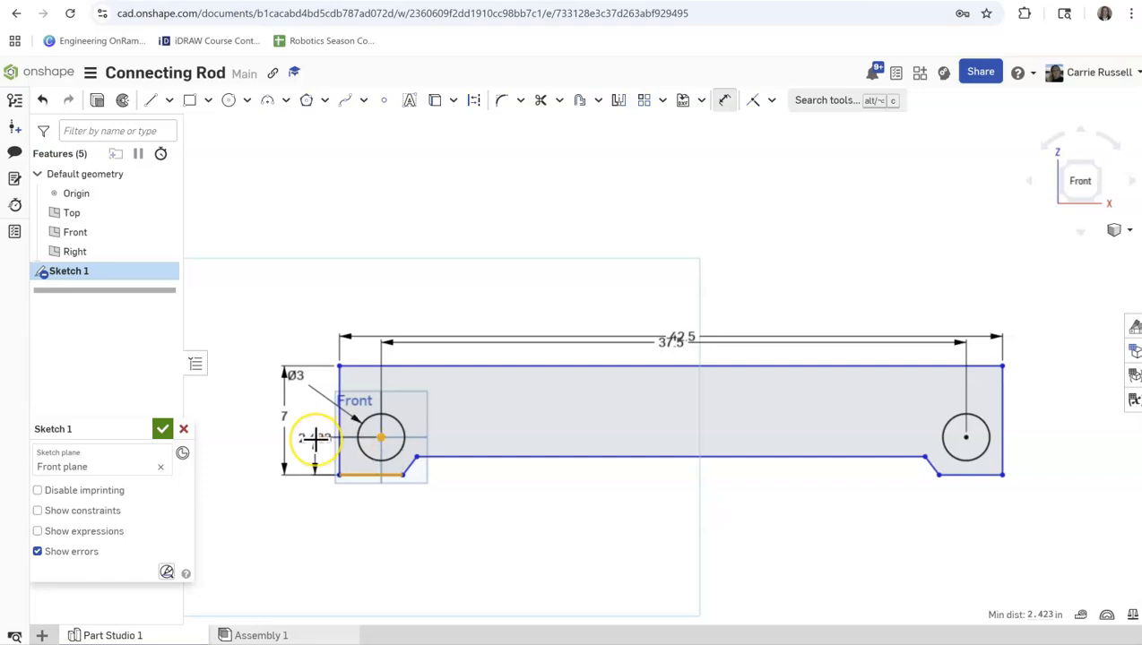
{"action": "left_click", "coordinate": [315, 438]}
{"action": "type", "text": "2.8"}
{"action": "key", "text": "Return"}
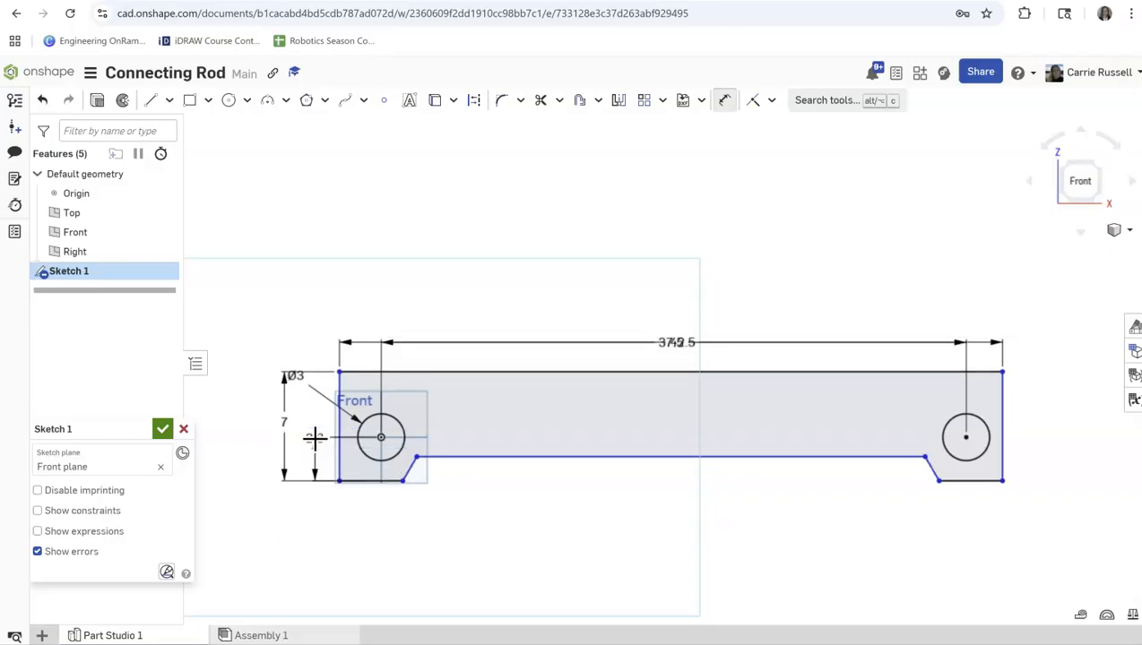
Dimension the depth of the notch, between its upper edge and the lower left edge, as 4.5 in.
{"action": "left_click", "coordinate": [465, 460]}
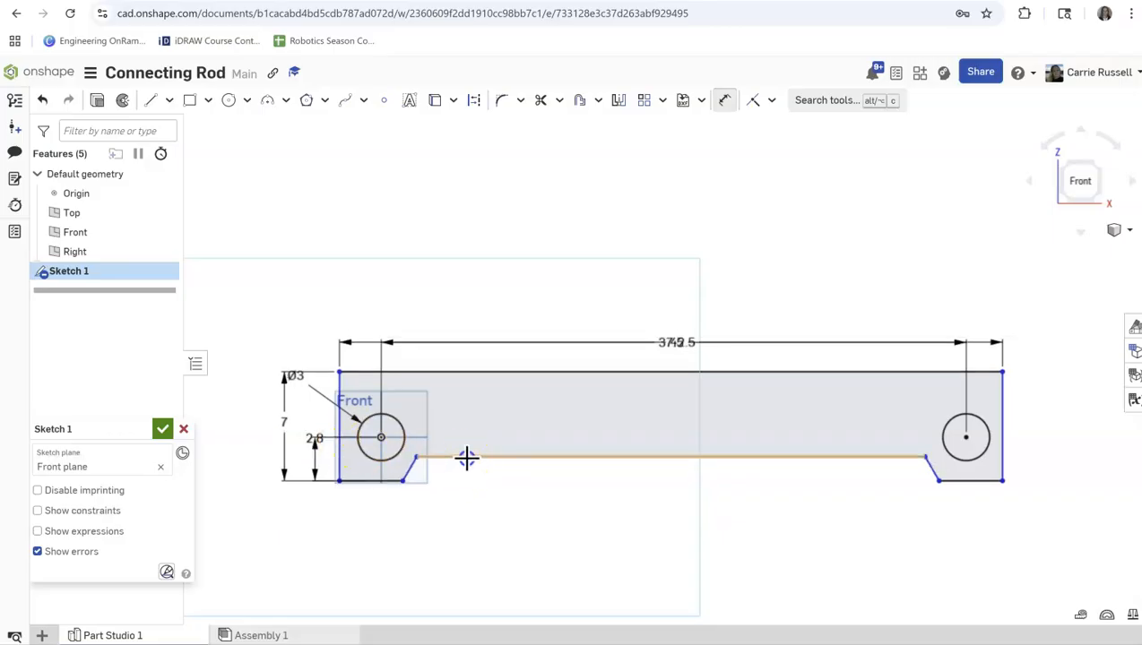
{"action": "left_click", "coordinate": [370, 483]}
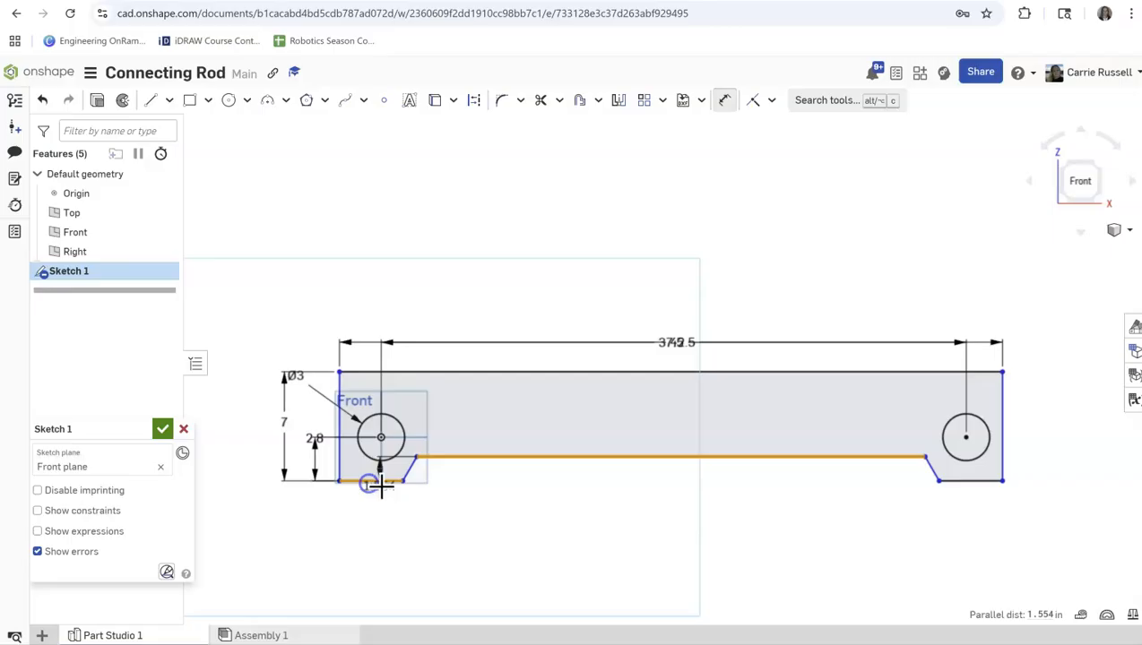
{"action": "left_click", "coordinate": [530, 476]}
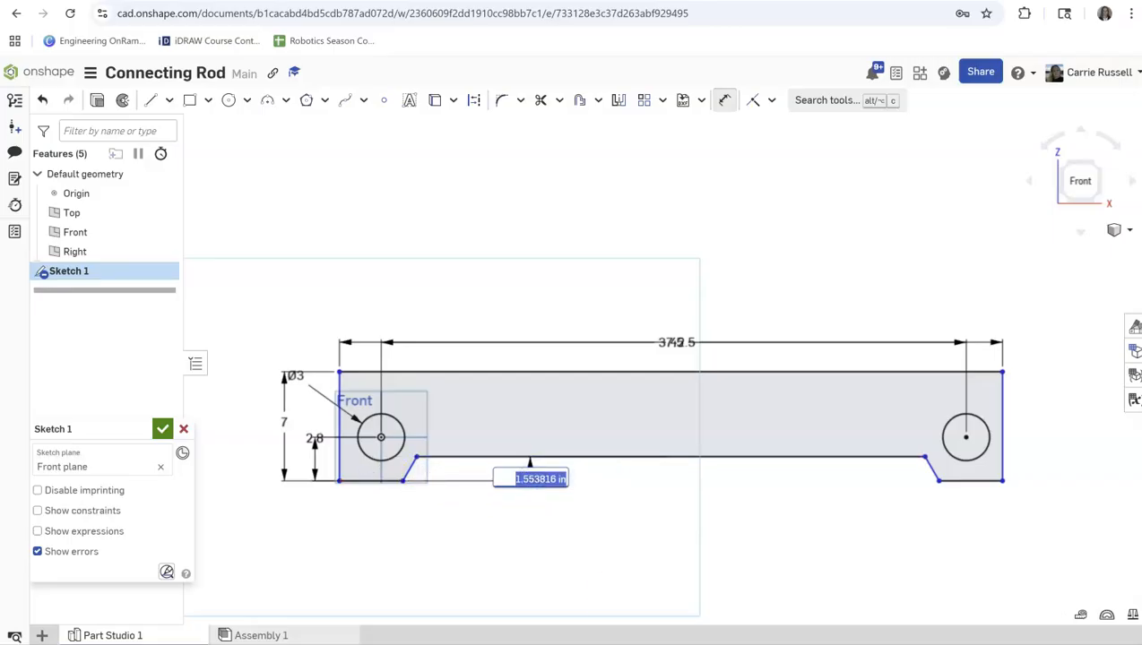
{"action": "mouse_move", "coordinate": [789, 643]}
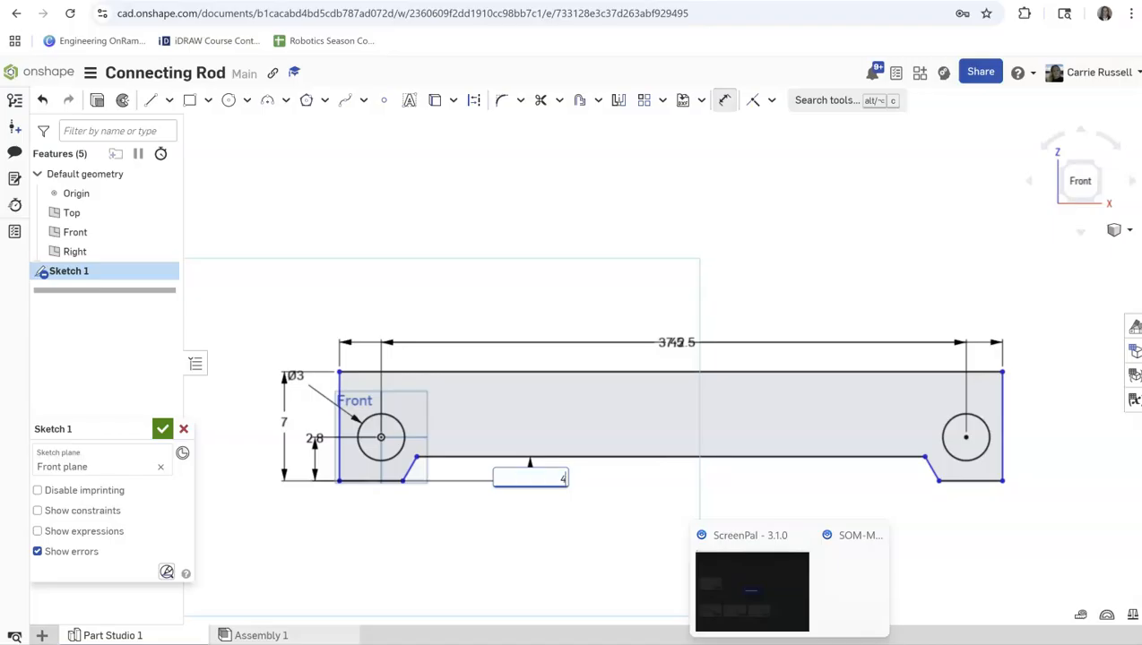
{"action": "key", "text": "Return"}
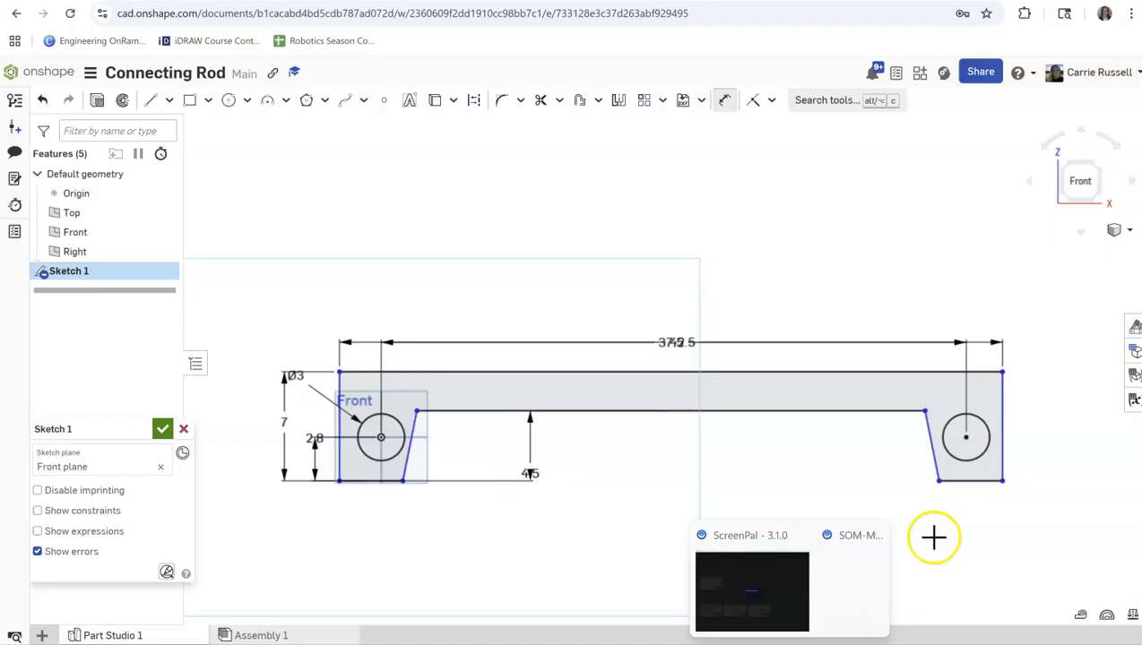
{"action": "key", "text": "d"}
{"action": "left_click", "coordinate": [380, 438]}
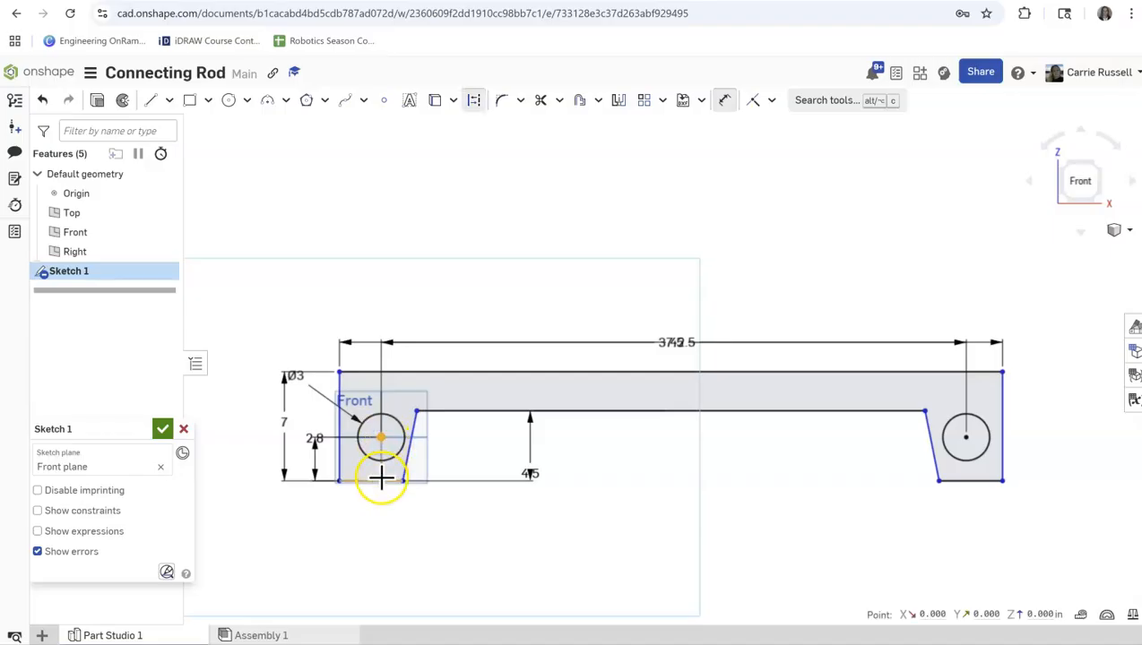
{"action": "left_click", "coordinate": [381, 480]}
{"action": "left_click", "coordinate": [466, 464]}
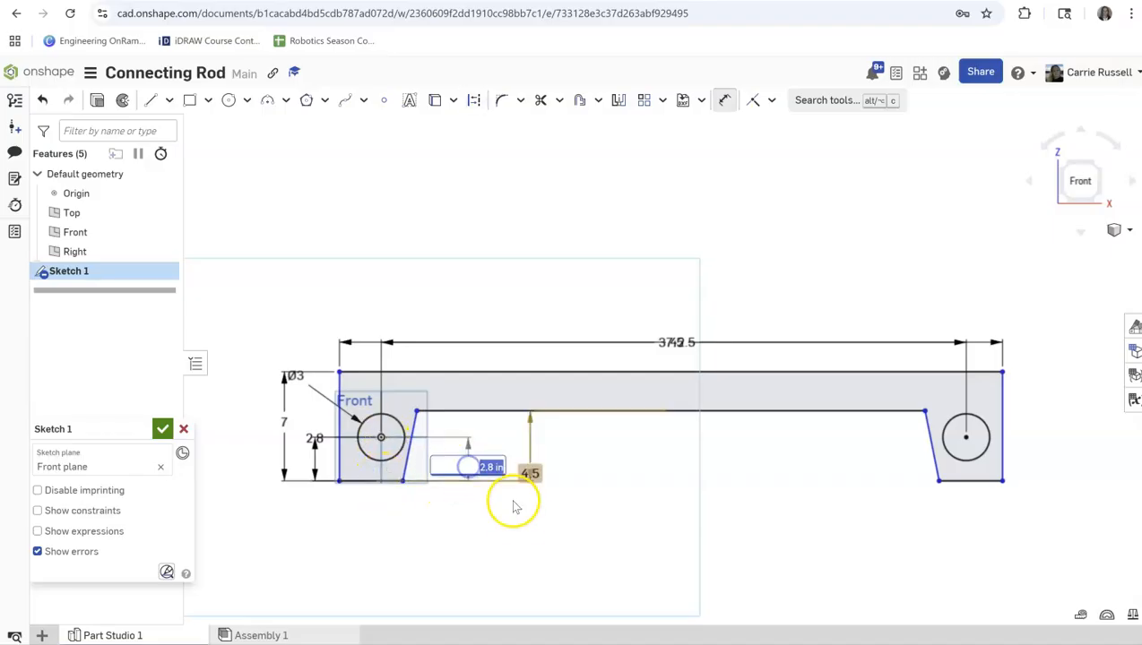
{"action": "left_click", "coordinate": [519, 516]}
{"action": "key", "text": "ctrl+z"}
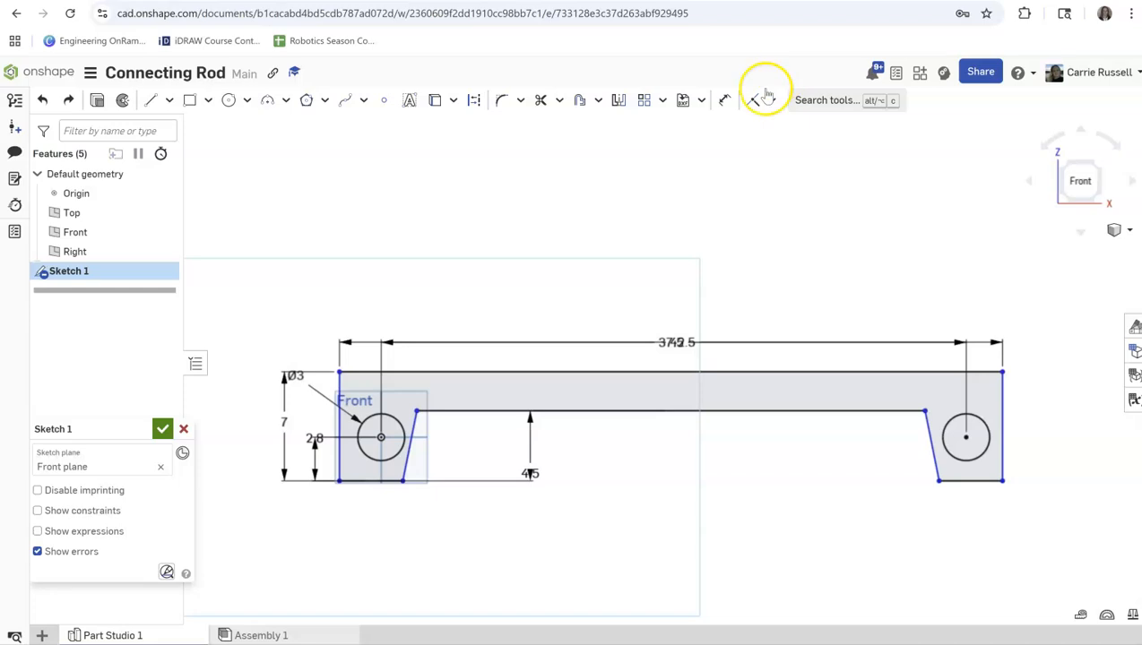
Dimension the horizontal distance from the outline's left end edge to the left circle's center as 2.5 in.
{"action": "left_click", "coordinate": [724, 99]}
{"action": "left_click", "coordinate": [372, 439]}
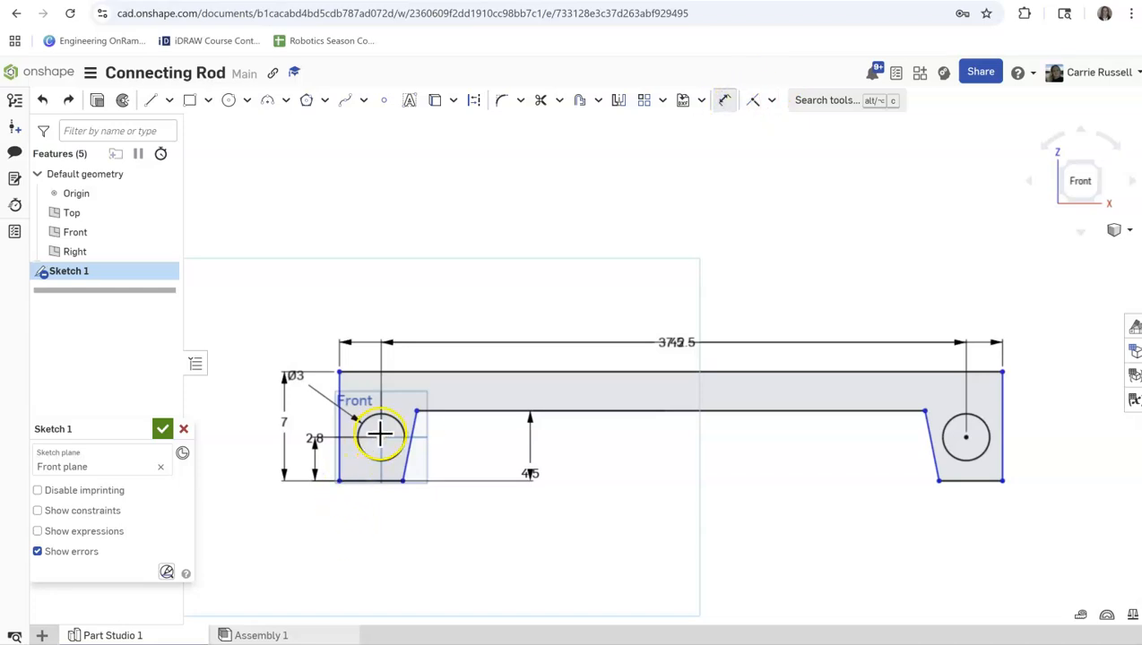
{"action": "left_click", "coordinate": [336, 423]}
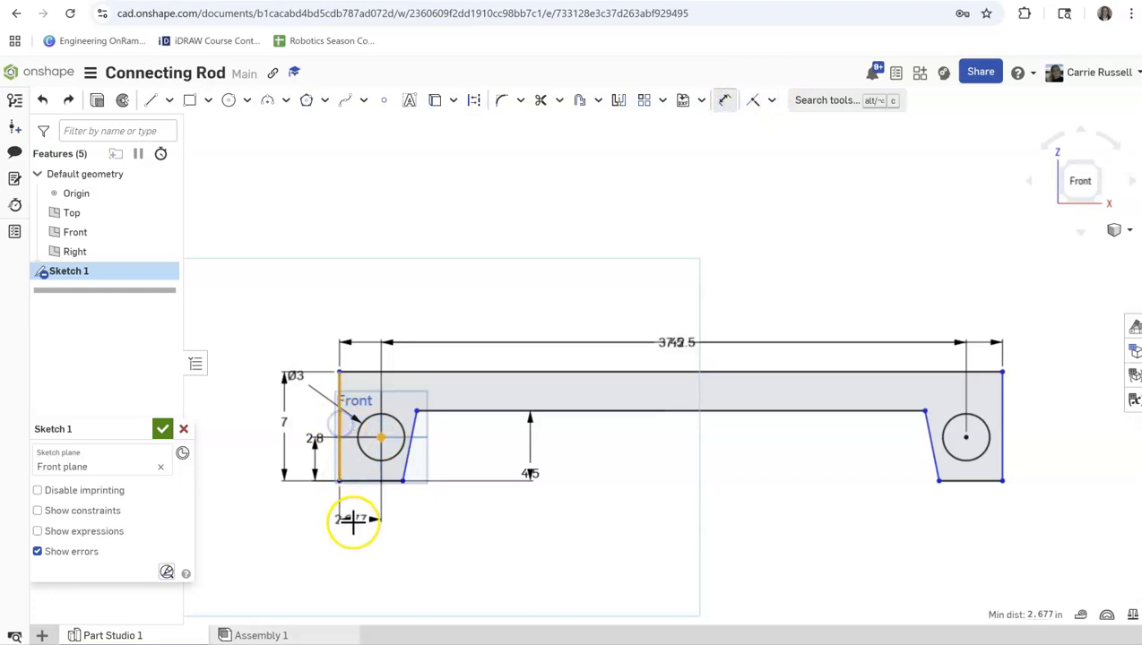
{"action": "left_click", "coordinate": [359, 544]}
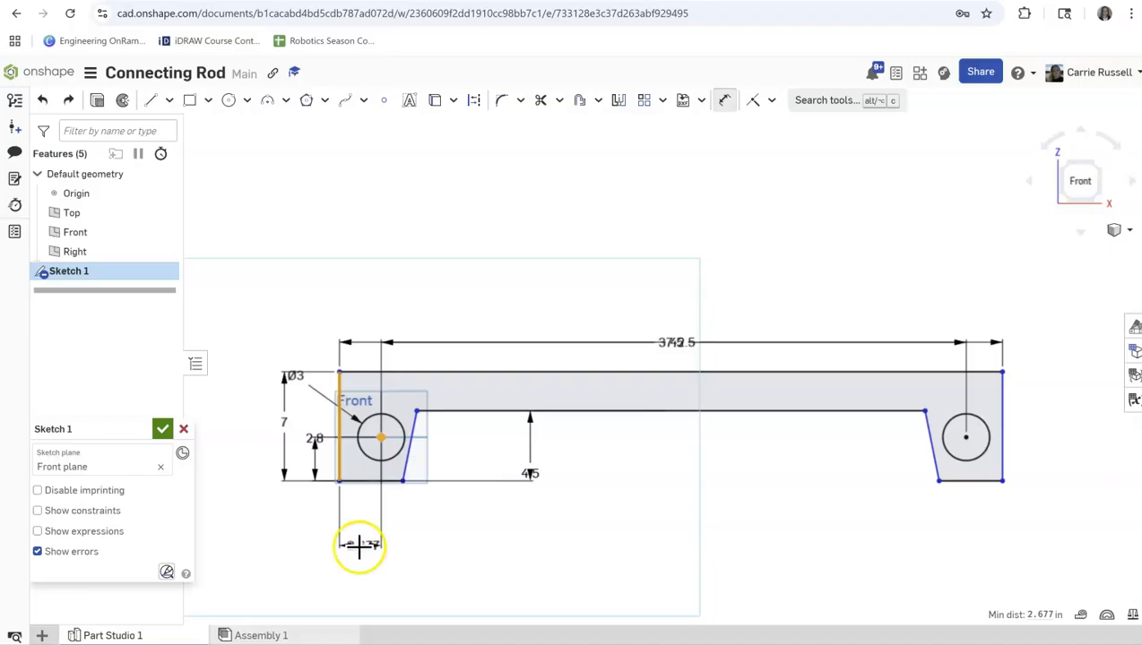
{"action": "type", "text": "2.5"}
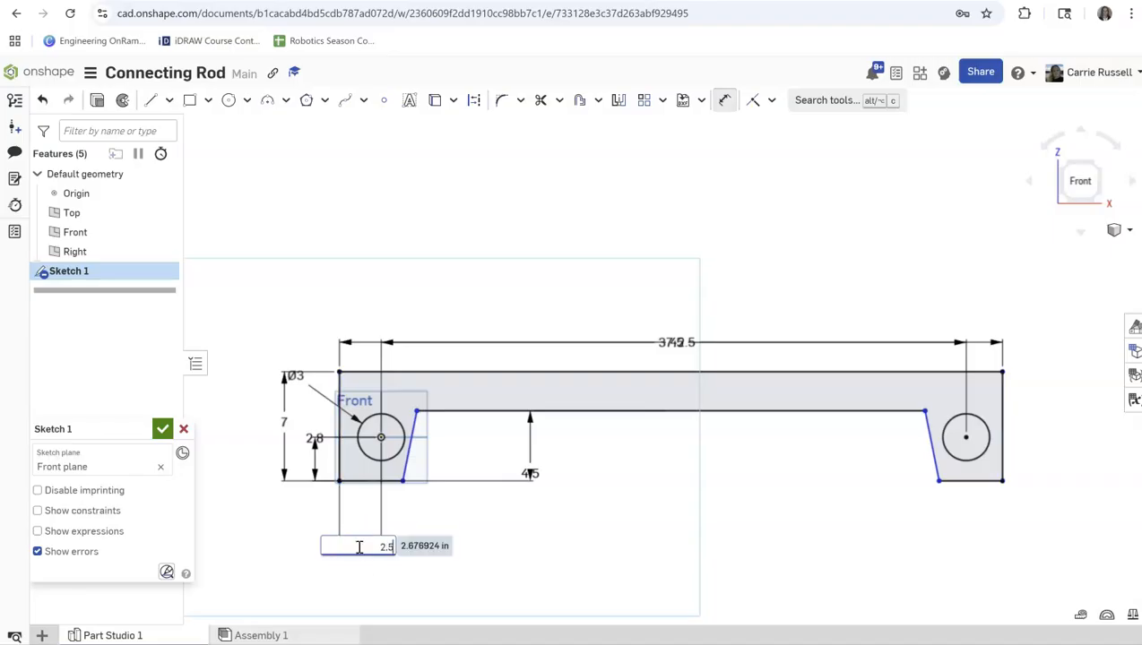
{"action": "key", "text": "Return"}
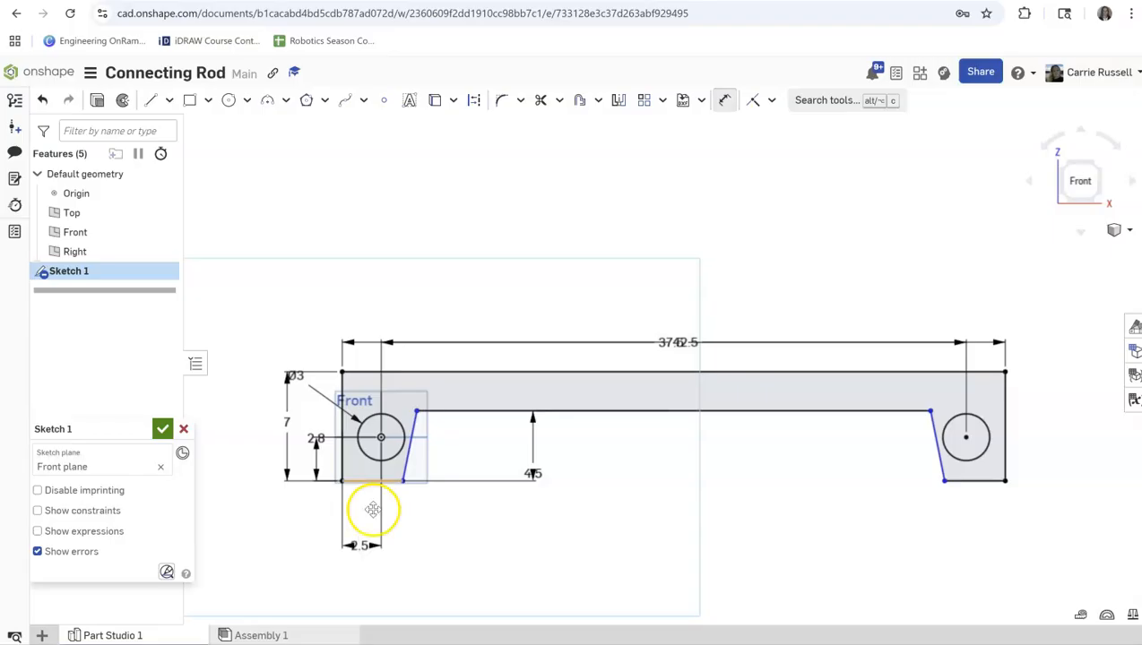
Try to dimension the angle between the notch's upper edge and its left slanted edge as 34°.
{"action": "mouse_move", "coordinate": [444, 411]}
{"action": "left_mouse_down"}
{"action": "mouse_move", "coordinate": [402, 428]}
{"action": "mouse_move", "coordinate": [467, 451]}
{"action": "left_mouse_up"}
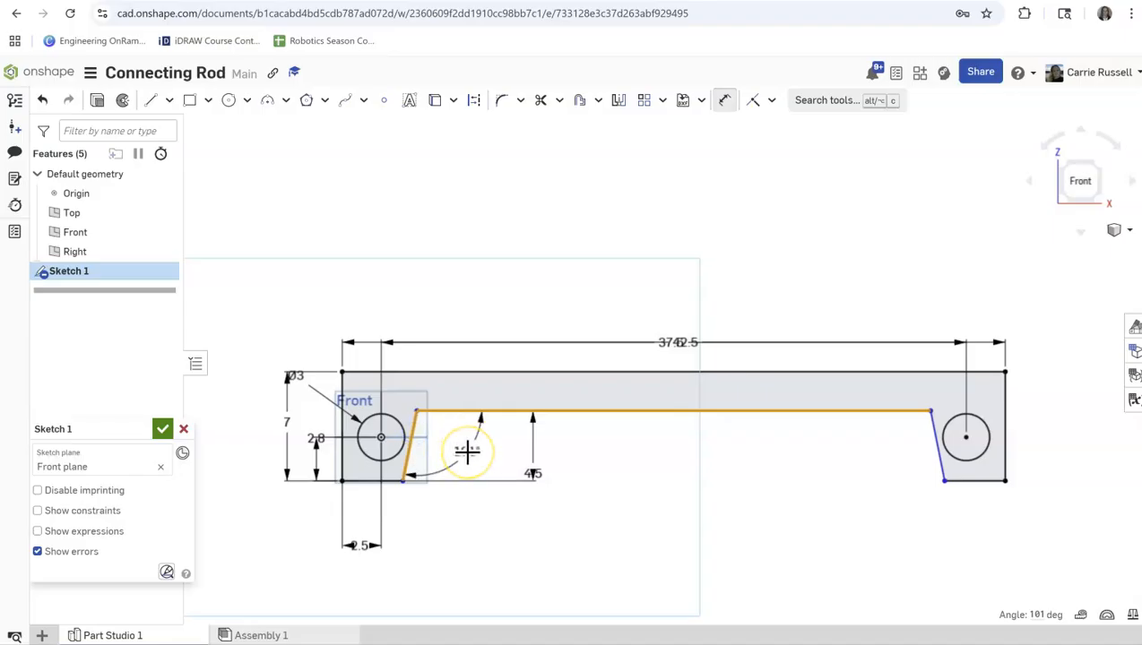
{"action": "left_click", "coordinate": [467, 436]}
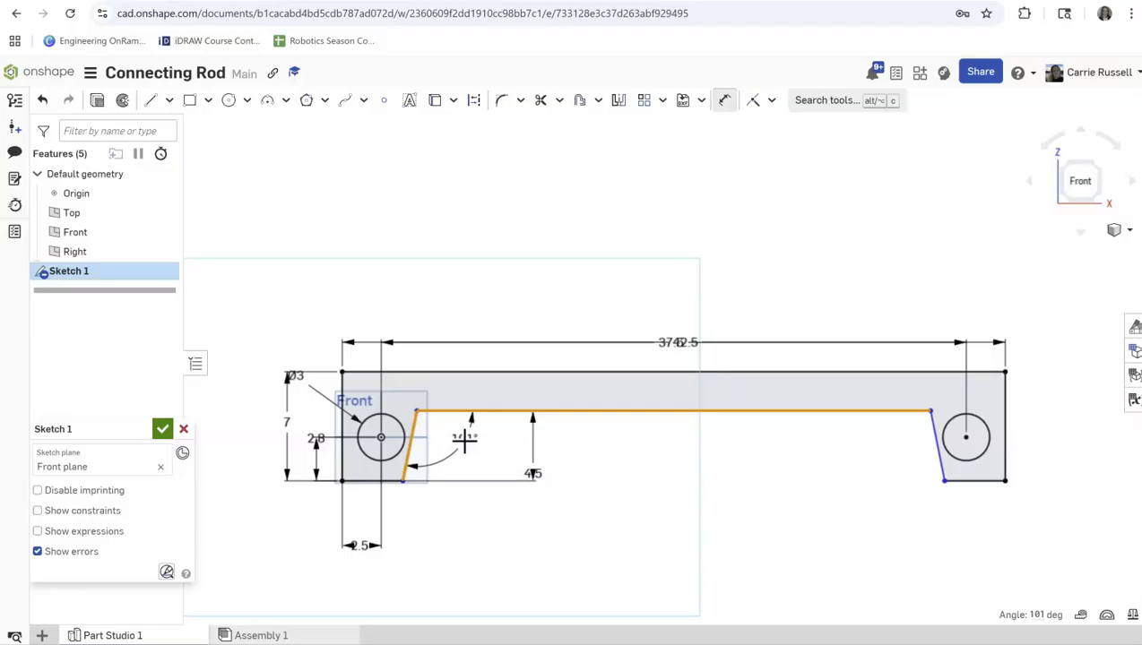
{"action": "left_click", "coordinate": [462, 441]}
{"action": "type", "text": "35"}
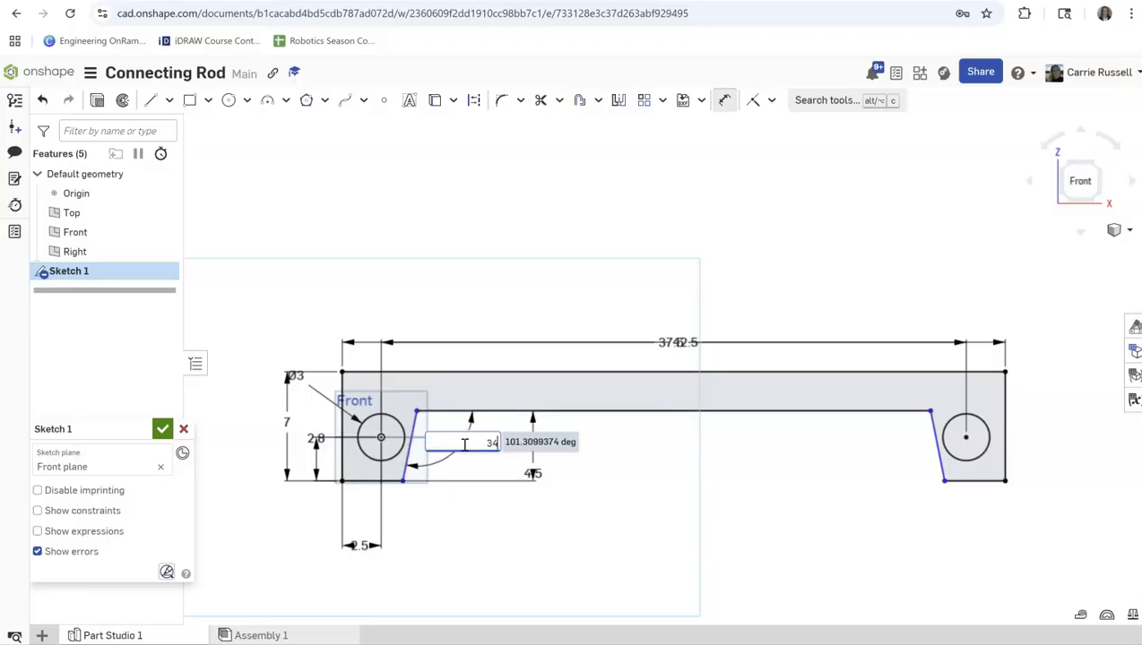
{"action": "key", "text": "Return"}
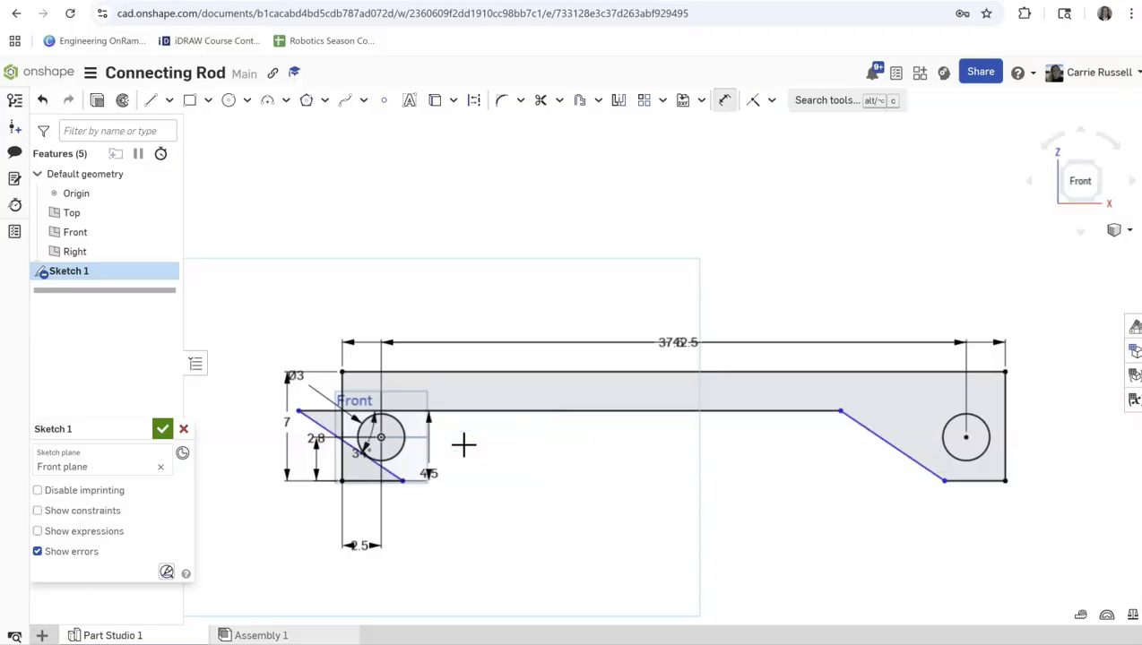
Pull the notch's upper corners inward and delete the notch's left slanted edge together with its angle dimension.
{"action": "left_click", "coordinate": [503, 413]}
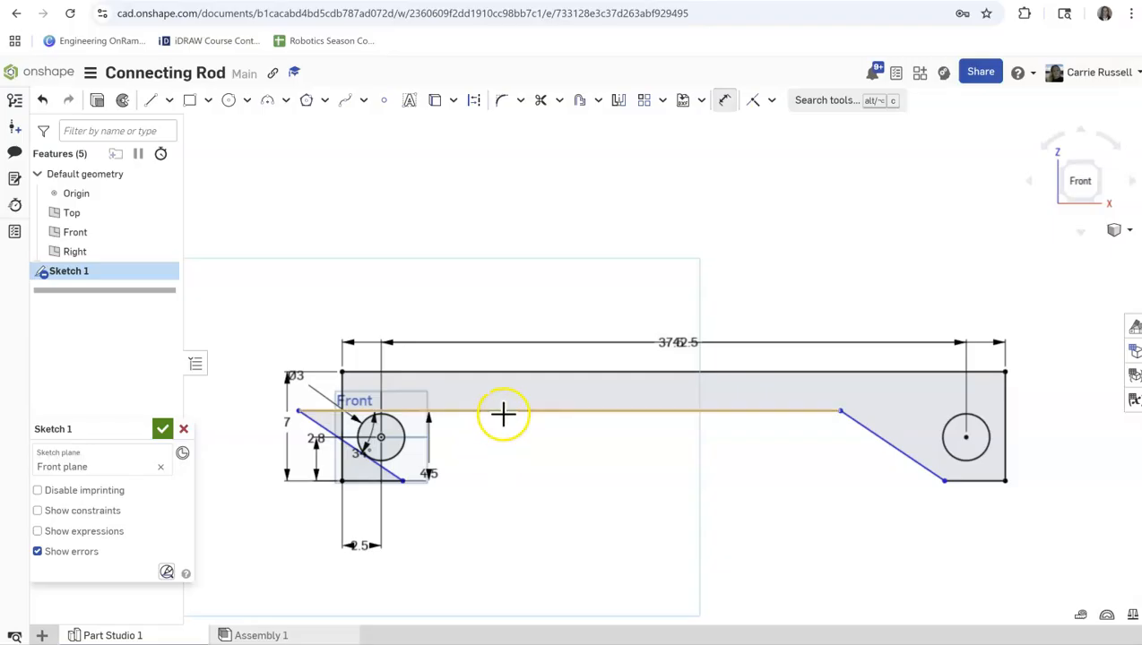
{"action": "key", "text": "Escape"}
{"action": "left_click_drag", "start_coordinate": [298, 410], "coordinate": [457, 409]}
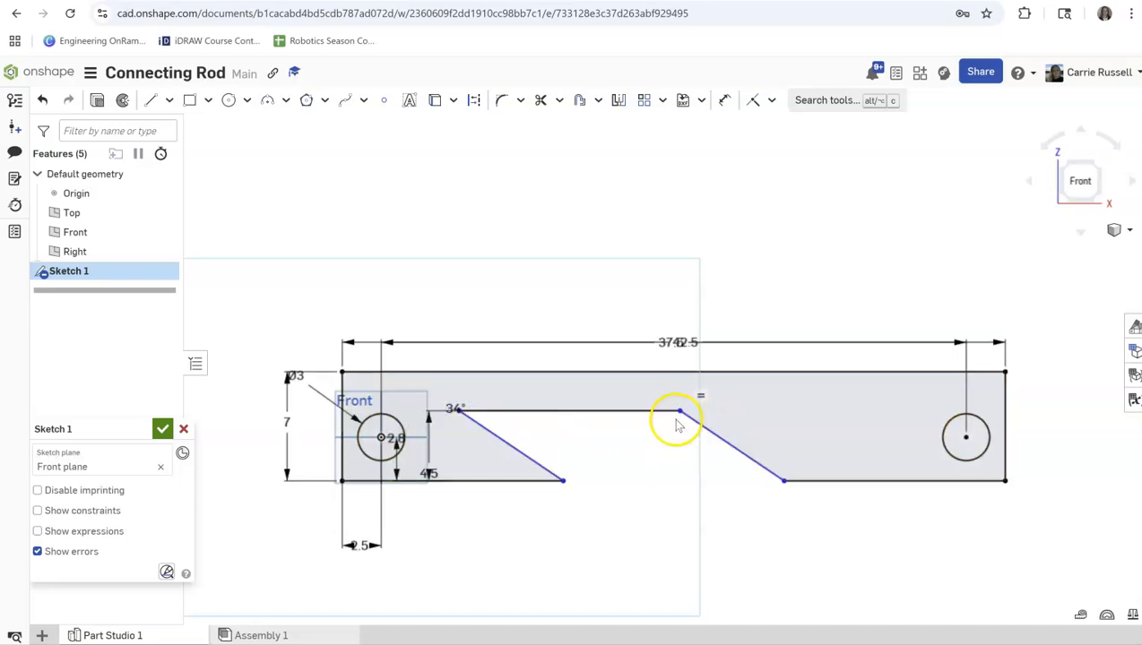
{"action": "mouse_move", "coordinate": [679, 415]}
{"action": "left_mouse_down"}
{"action": "mouse_move", "coordinate": [739, 408]}
{"action": "mouse_move", "coordinate": [686, 414]}
{"action": "left_mouse_up"}
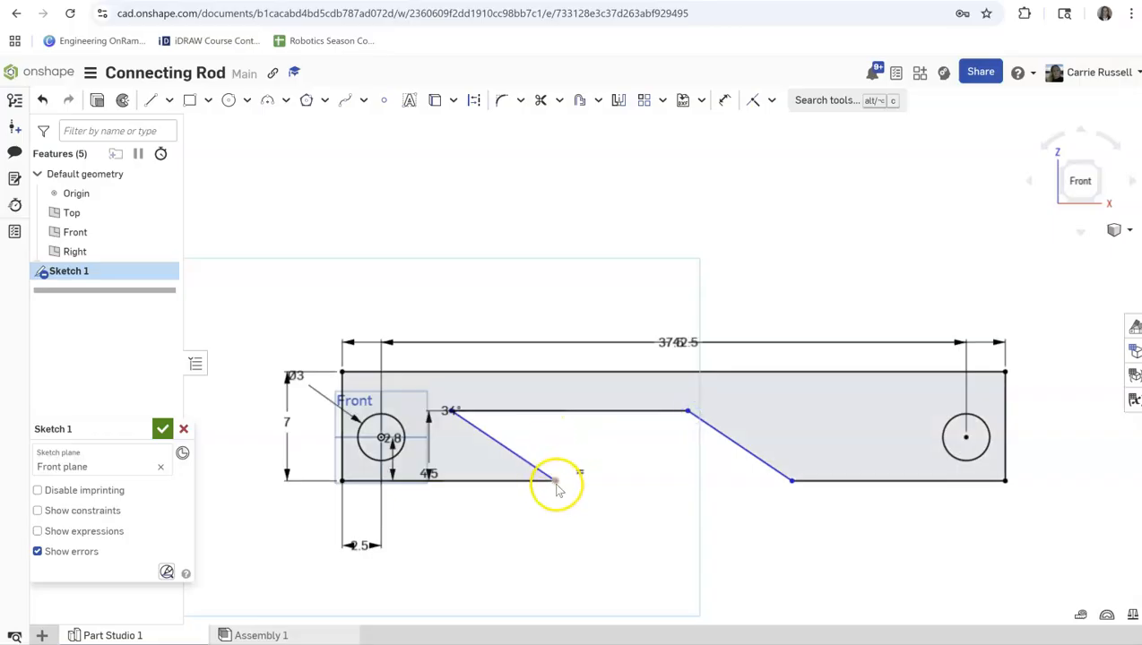
{"action": "left_click", "coordinate": [525, 460]}
{"action": "key", "text": "Delete"}
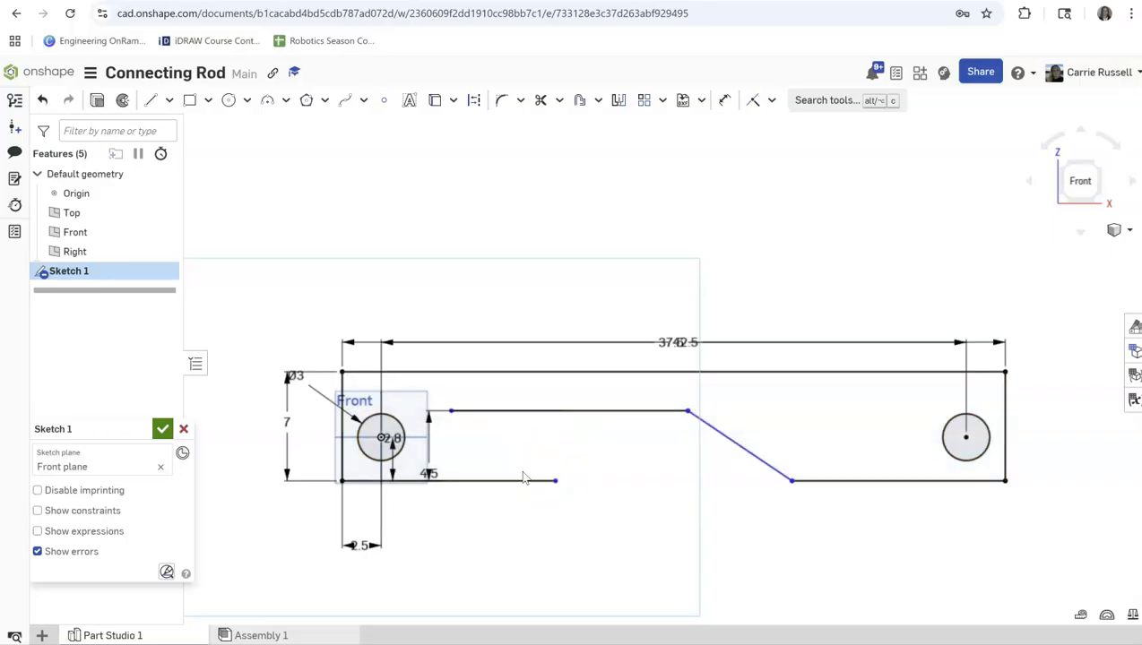
Shorten the outline's lower left edge and redraw the notch's left slanted edge as a line about 4.96 in long.
{"action": "left_click_drag", "start_coordinate": [555, 482], "coordinate": [418, 481]}
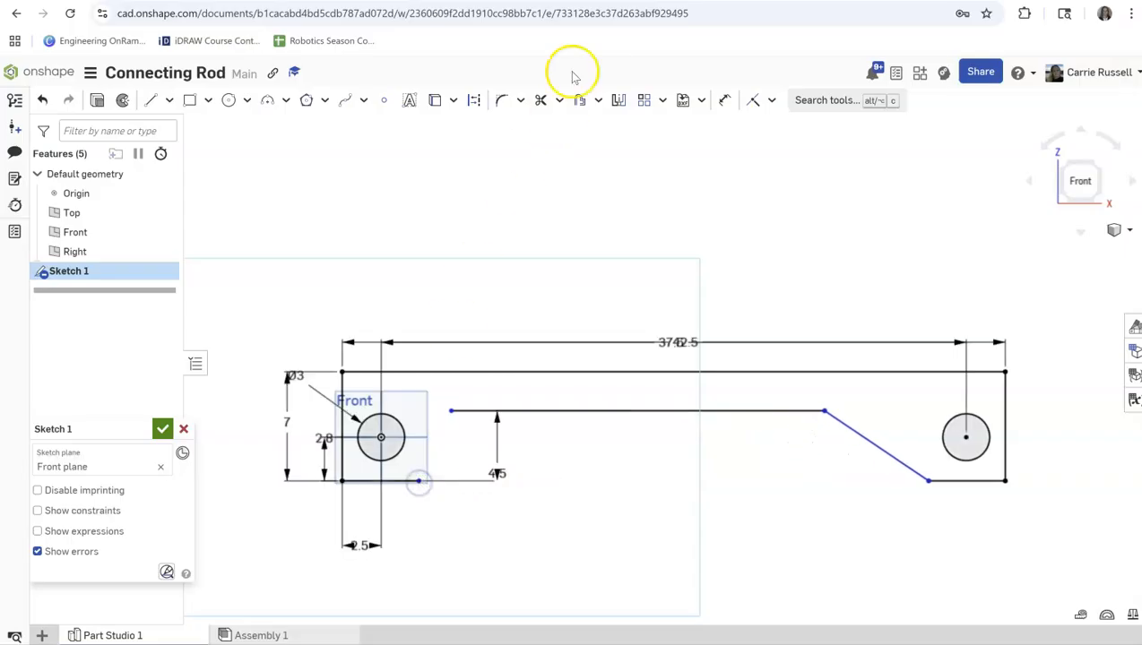
{"action": "left_click", "coordinate": [151, 100]}
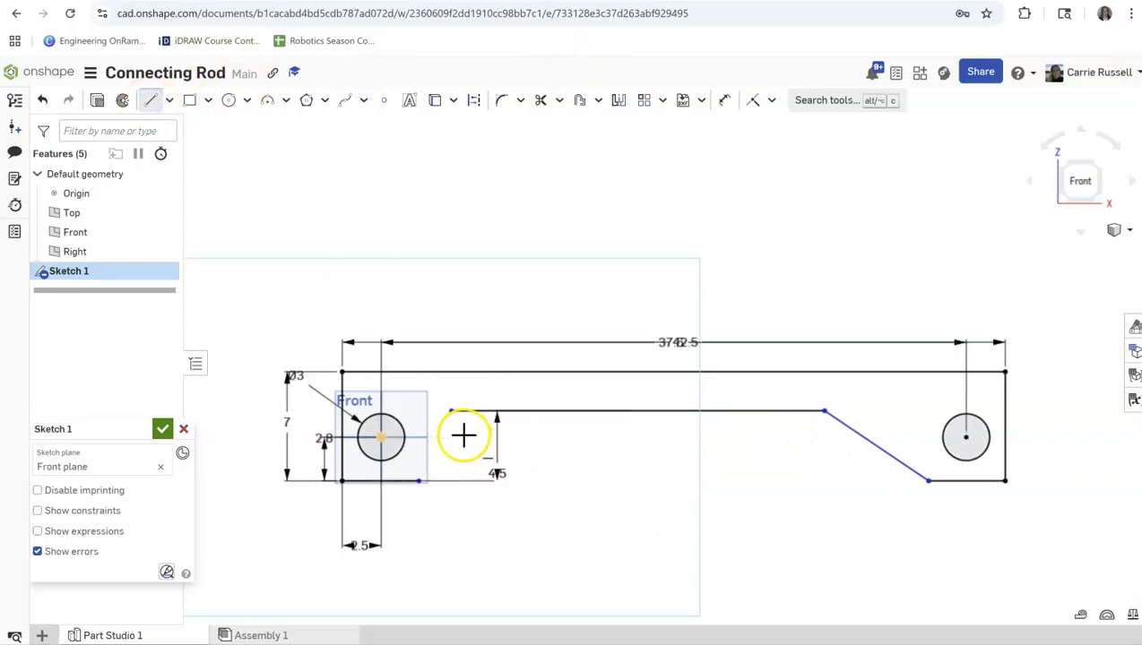
{"action": "left_click", "coordinate": [450, 413]}
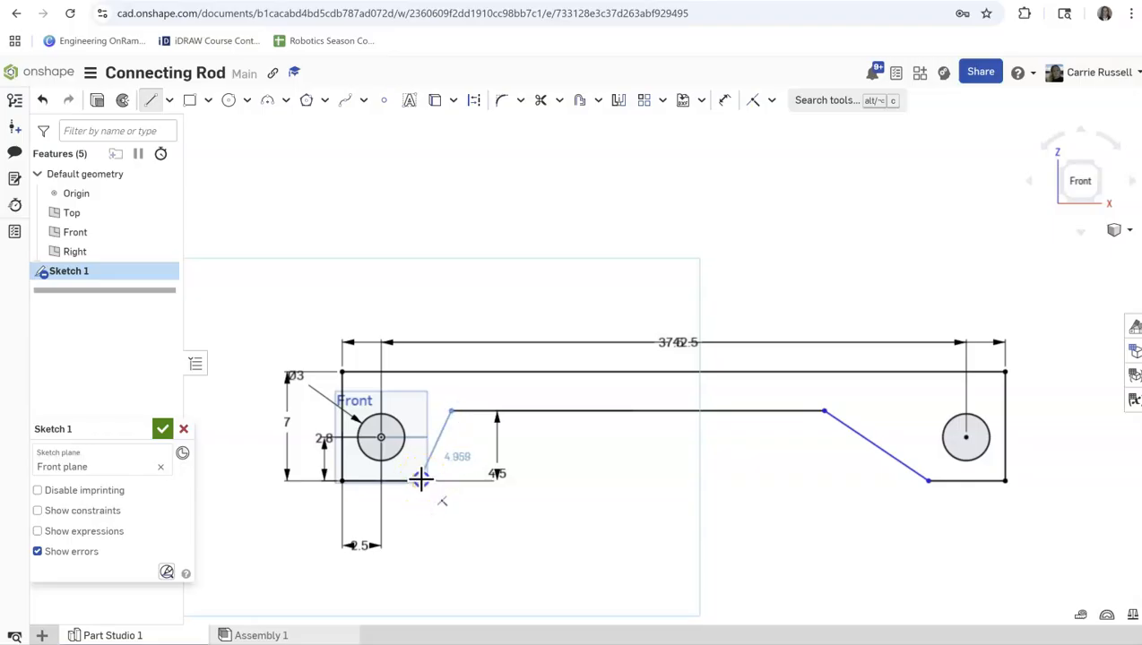
{"action": "left_click", "coordinate": [420, 481]}
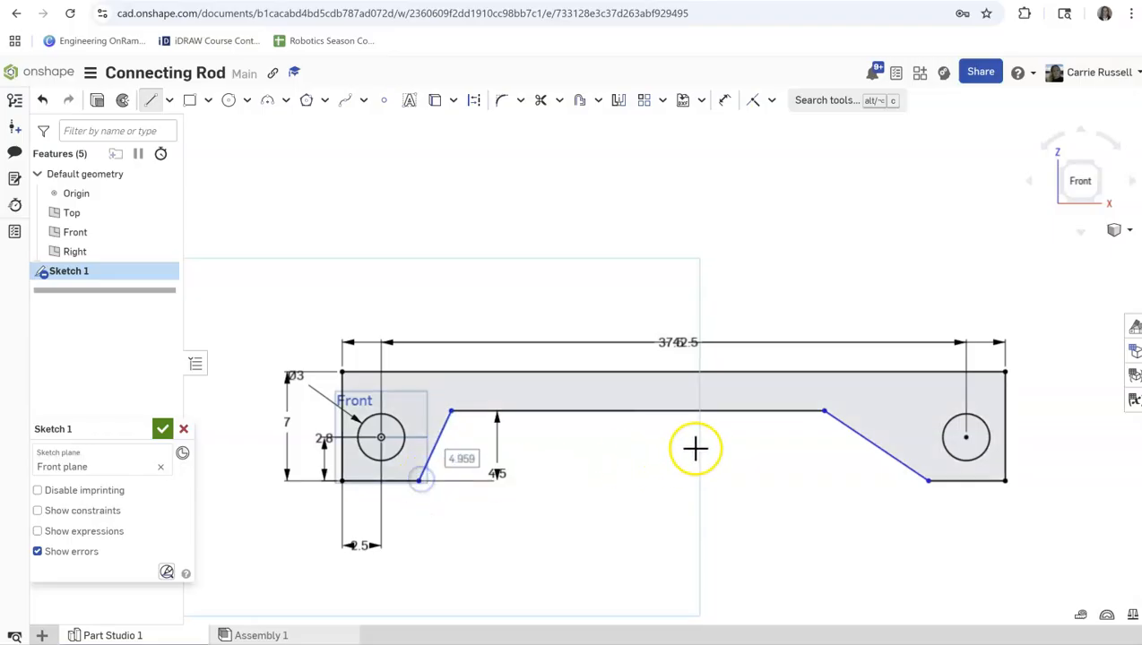
Try to dimension the angle between the notch's left slanted edge and its upper edge as 45°.
{"action": "left_click", "coordinate": [724, 101]}
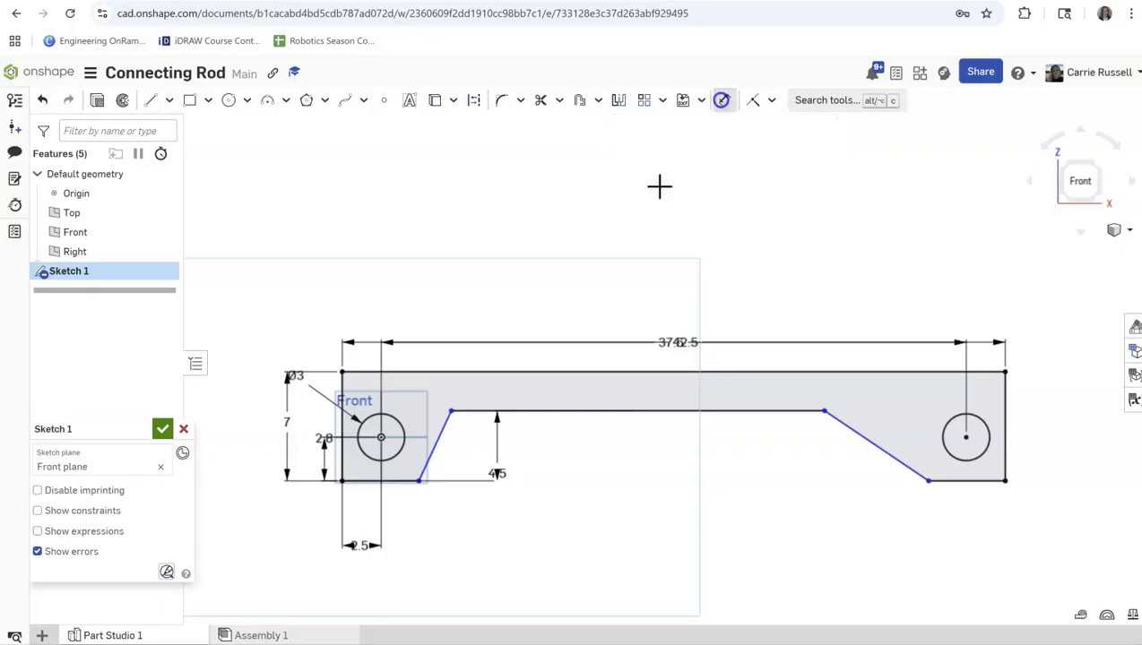
{"action": "left_click", "coordinate": [438, 457]}
{"action": "left_click", "coordinate": [475, 411]}
{"action": "left_click", "coordinate": [507, 525]}
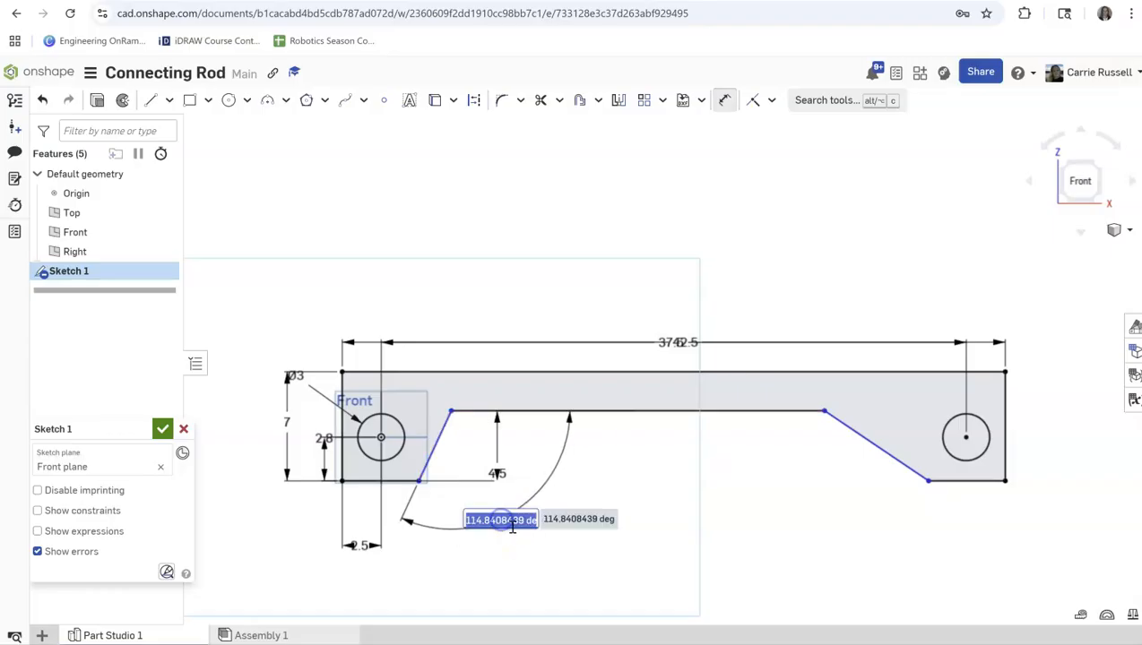
{"action": "type", "text": "45"}
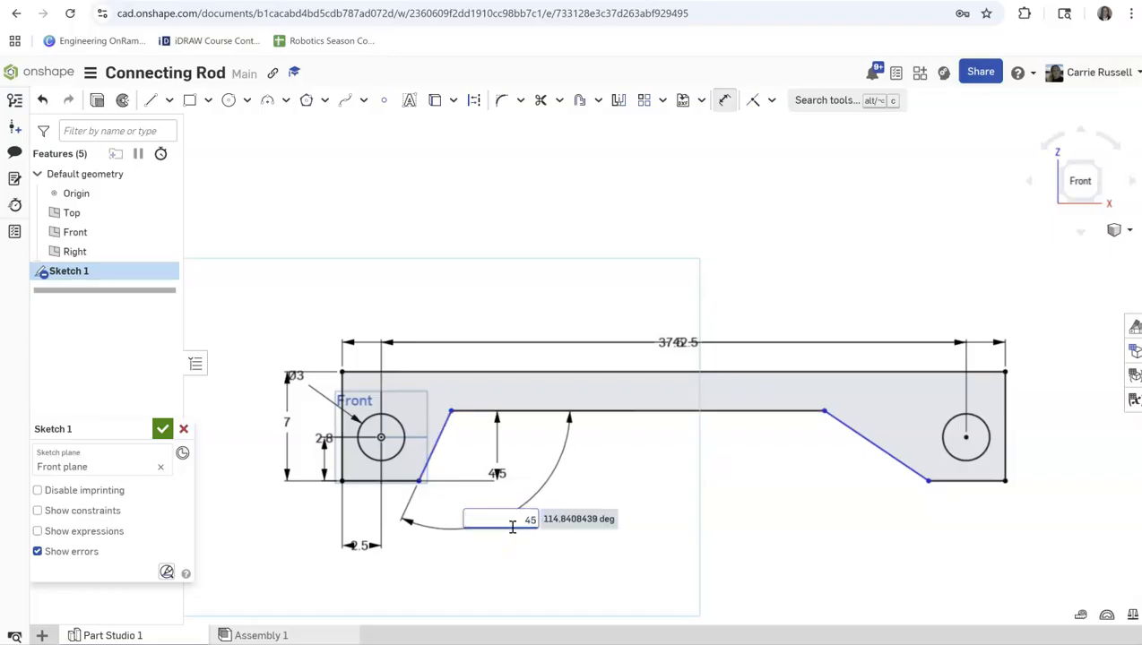
{"action": "key", "text": "Return"}
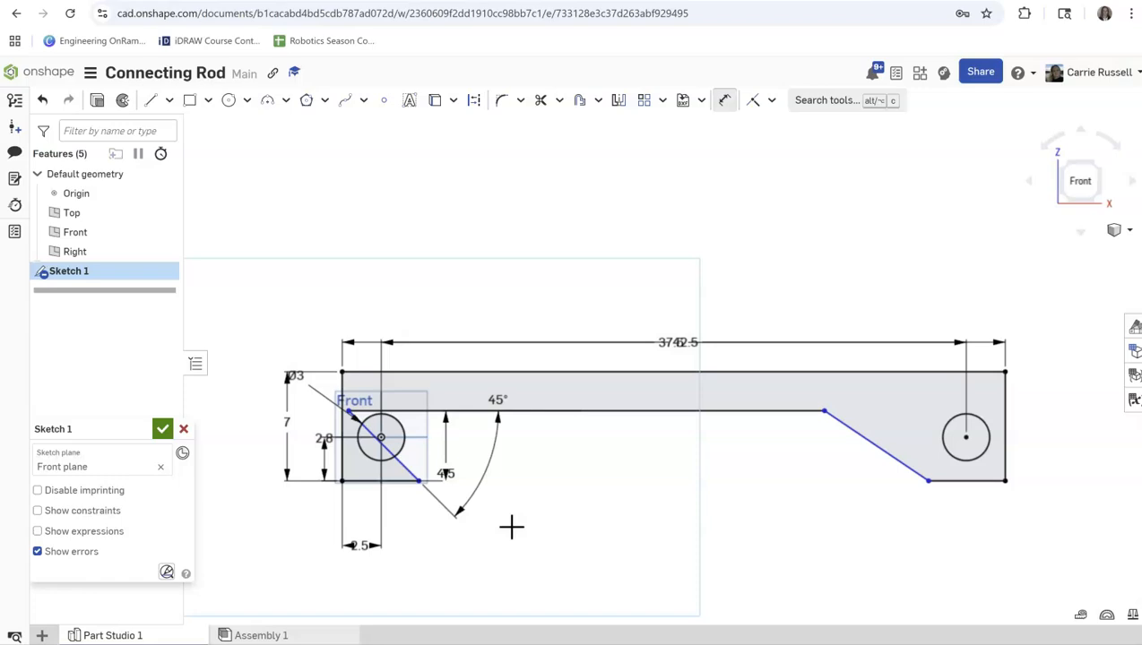
Try to dimension the angle between the notch's upper edge and its right slanted edge as 45°.
{"action": "left_click", "coordinate": [511, 518]}
{"action": "left_click", "coordinate": [792, 412]}
{"action": "left_click", "coordinate": [847, 423]}
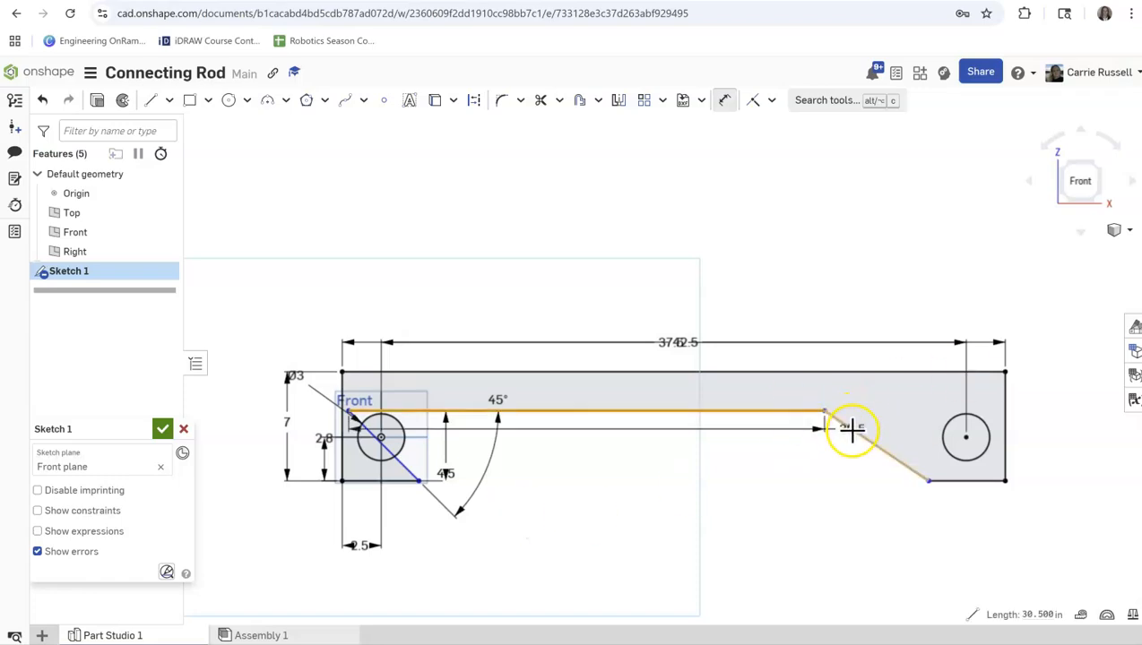
{"action": "left_click", "coordinate": [800, 472]}
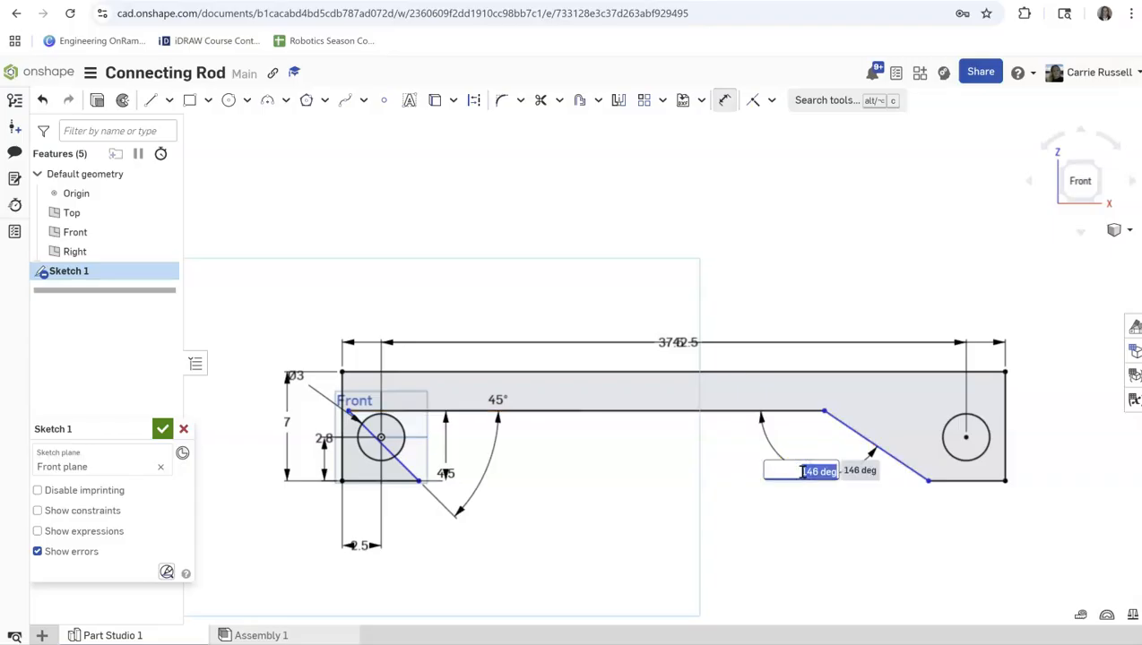
{"action": "type", "text": "45"}
{"action": "key", "text": "Return"}
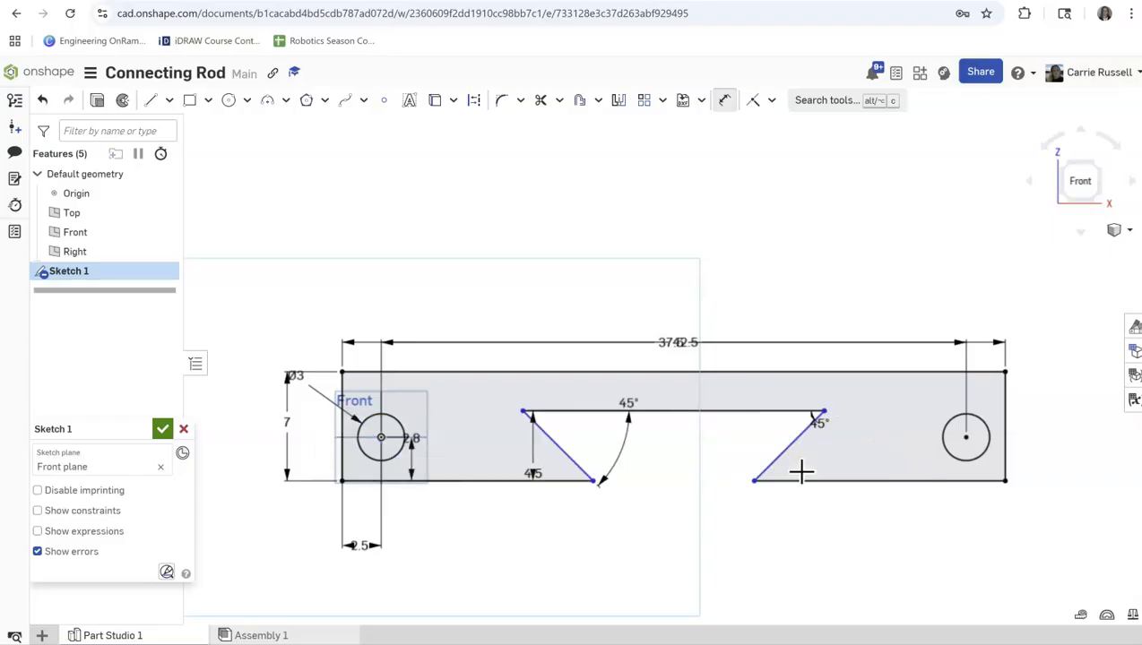
{"action": "left_click", "coordinate": [707, 450]}
Apply a Horizontal constraint between the centers of the two circles.
{"action": "left_click", "coordinate": [479, 481]}
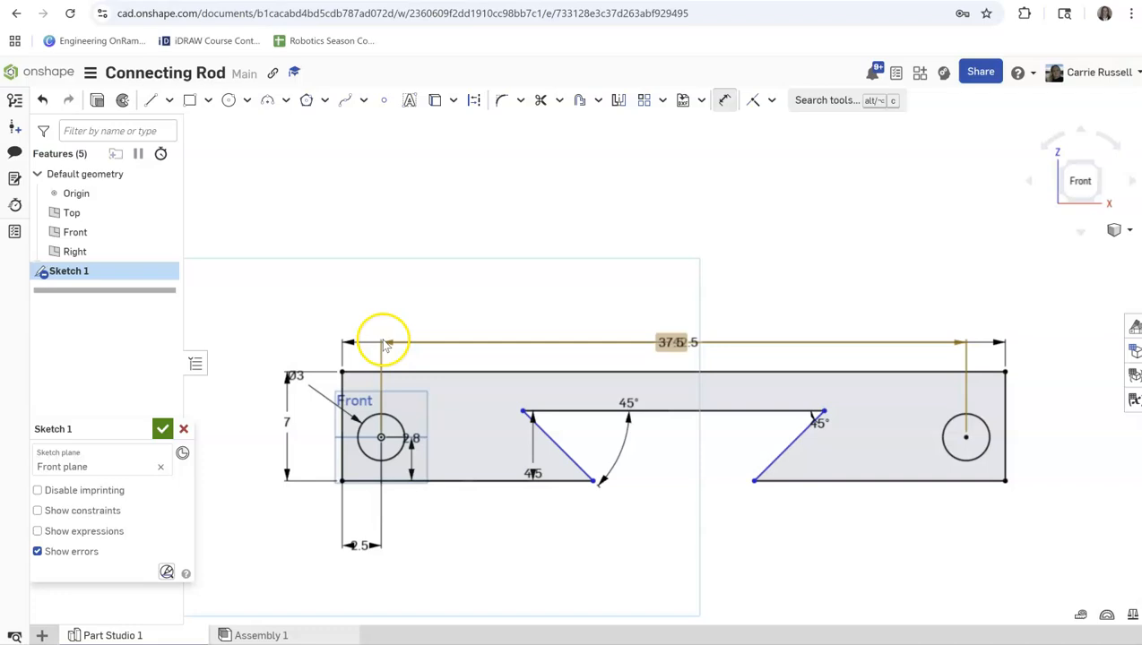
{"action": "left_click", "coordinate": [395, 420]}
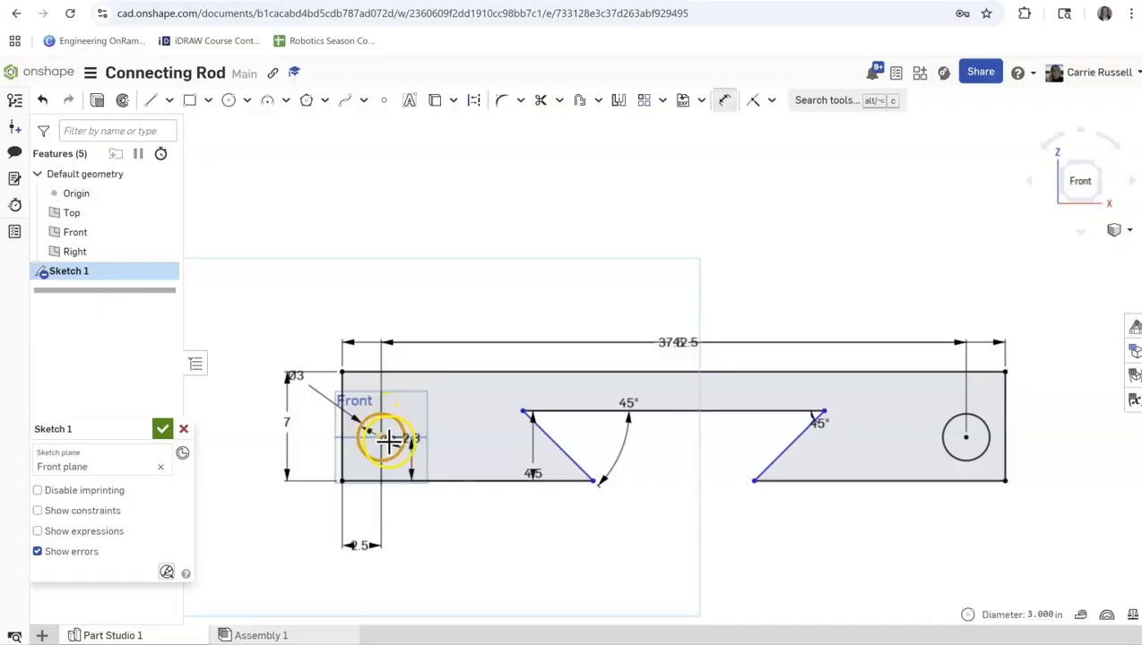
{"action": "key", "text": "Escape"}
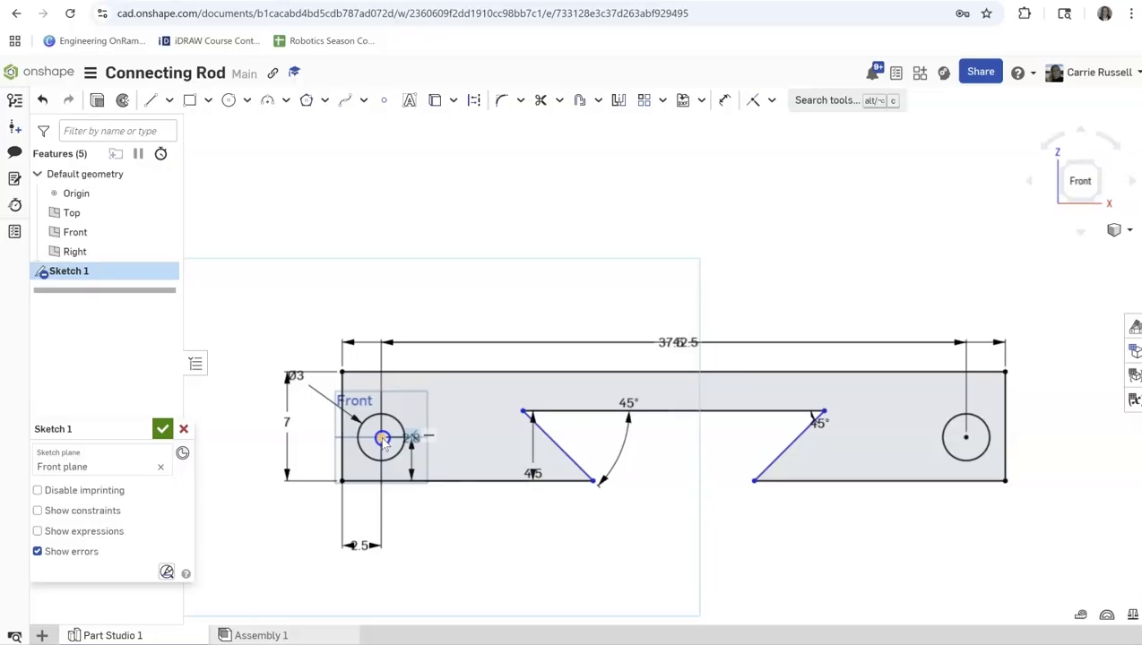
{"action": "key", "text": "e"}
{"action": "left_click", "coordinate": [967, 438]}
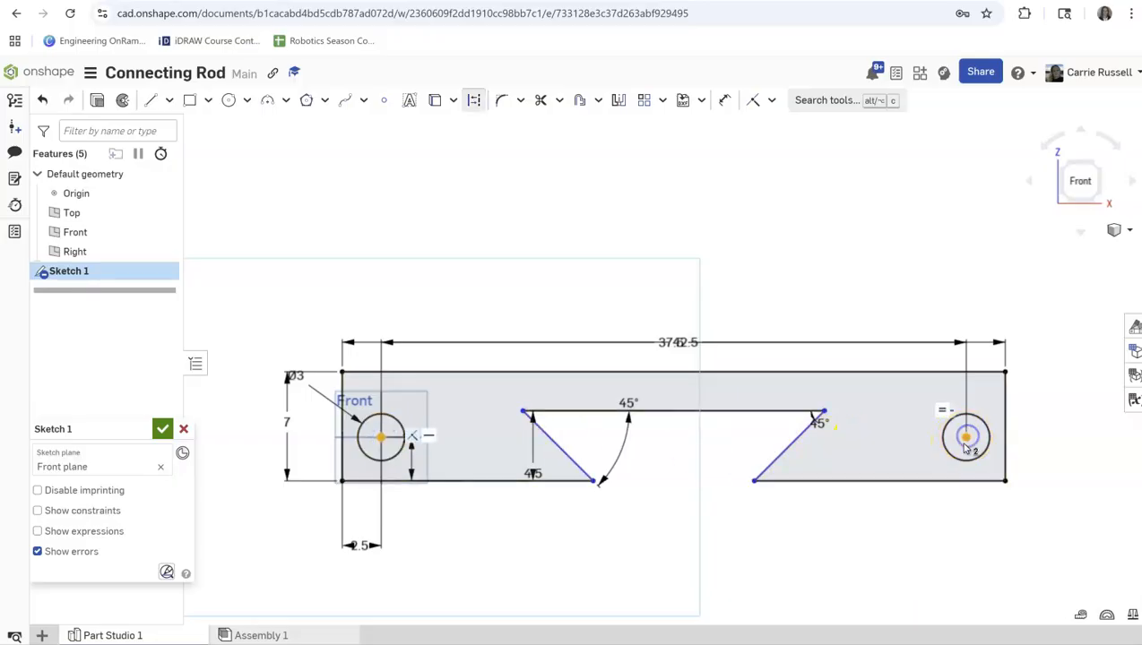
{"action": "left_click", "coordinate": [774, 102]}
{"action": "left_click", "coordinate": [769, 231]}
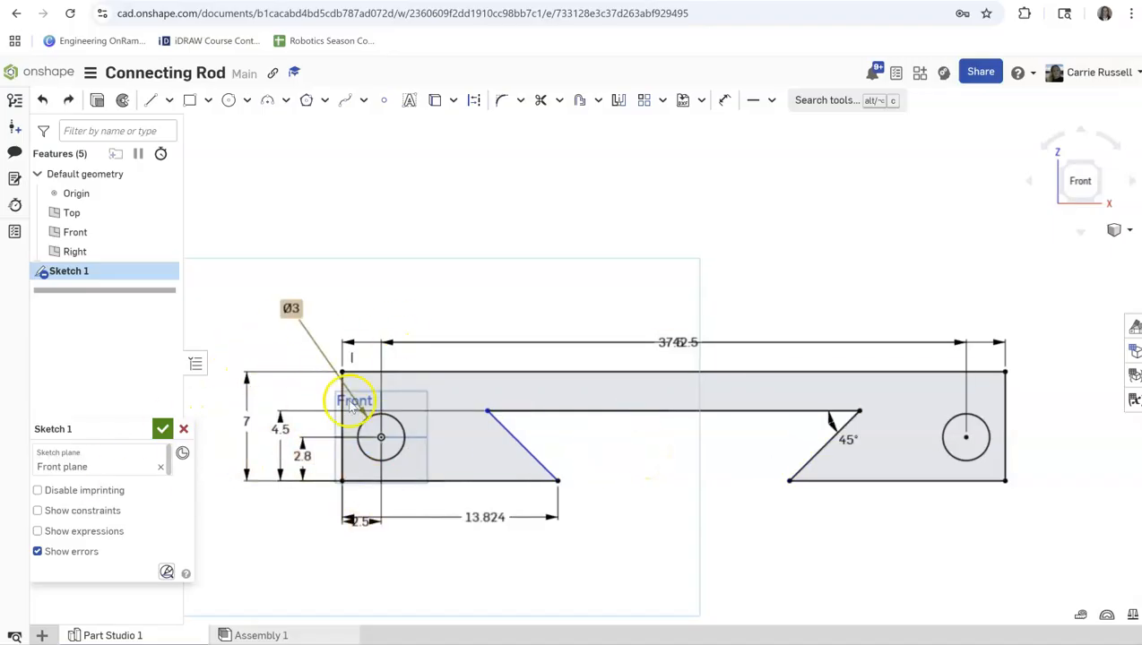
Delete the lower left edge's length dimension and the notch's remaining 45° angle, and reposition the upper corners so both sides slope outward toward the lower edge.
{"action": "left_click", "coordinate": [489, 509]}
{"action": "key", "text": "Delete"}
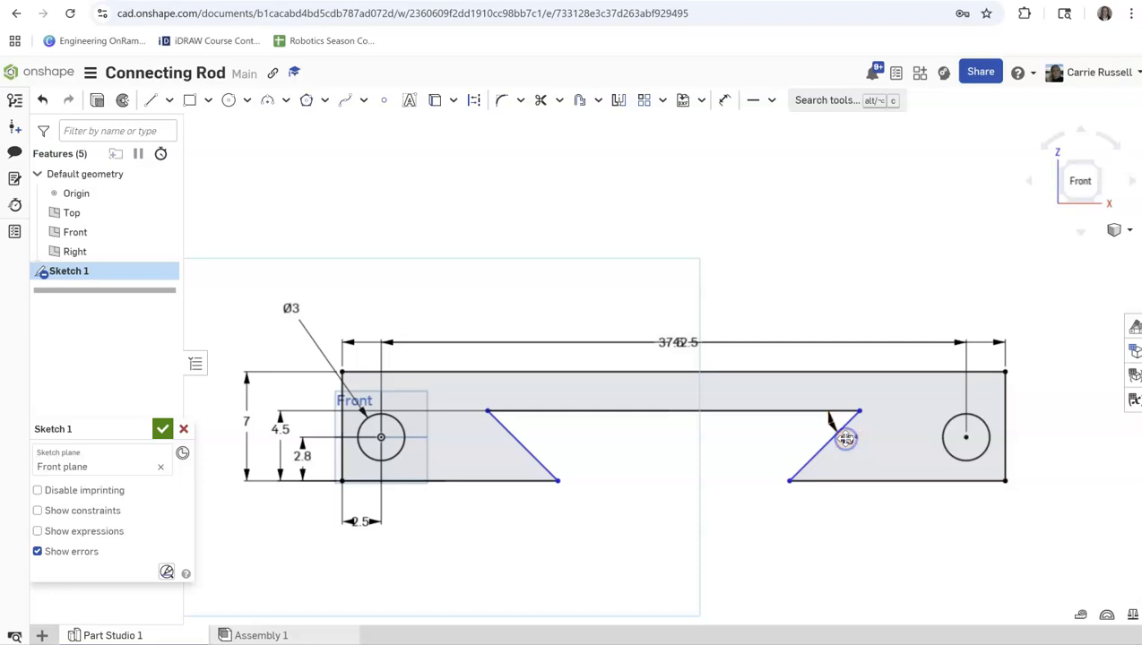
{"action": "left_click_drag", "start_coordinate": [482, 421], "coordinate": [632, 428]}
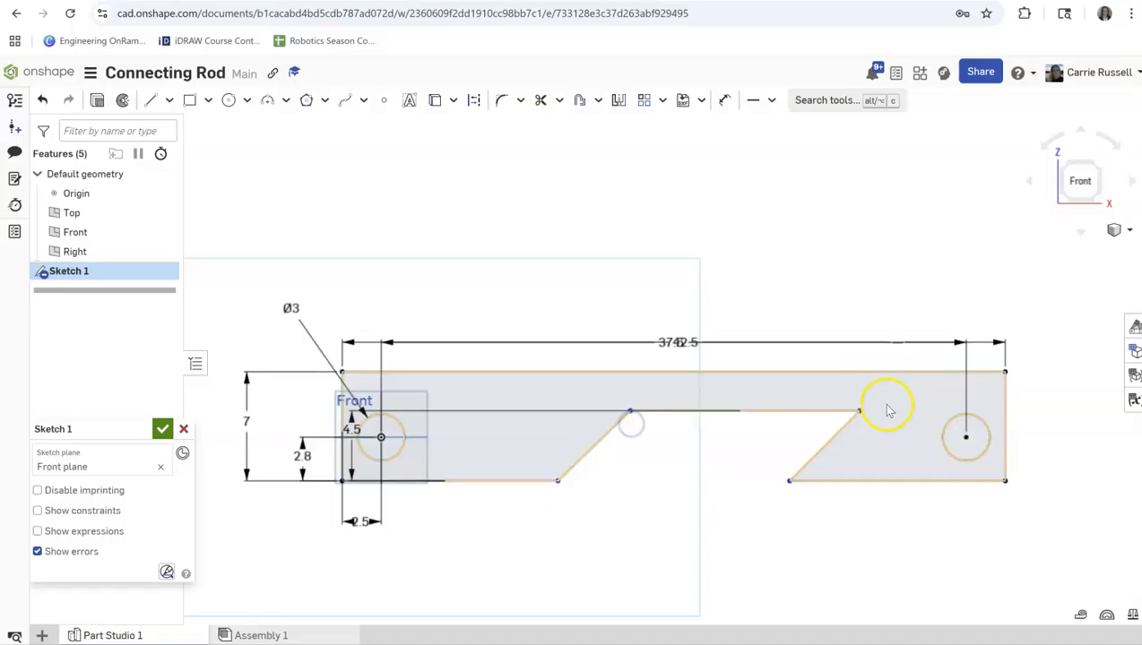
{"action": "left_click_drag", "start_coordinate": [857, 410], "coordinate": [734, 411]}
Dimension the length of the outline's lower left edge as 4 in.
{"action": "left_click", "coordinate": [724, 103]}
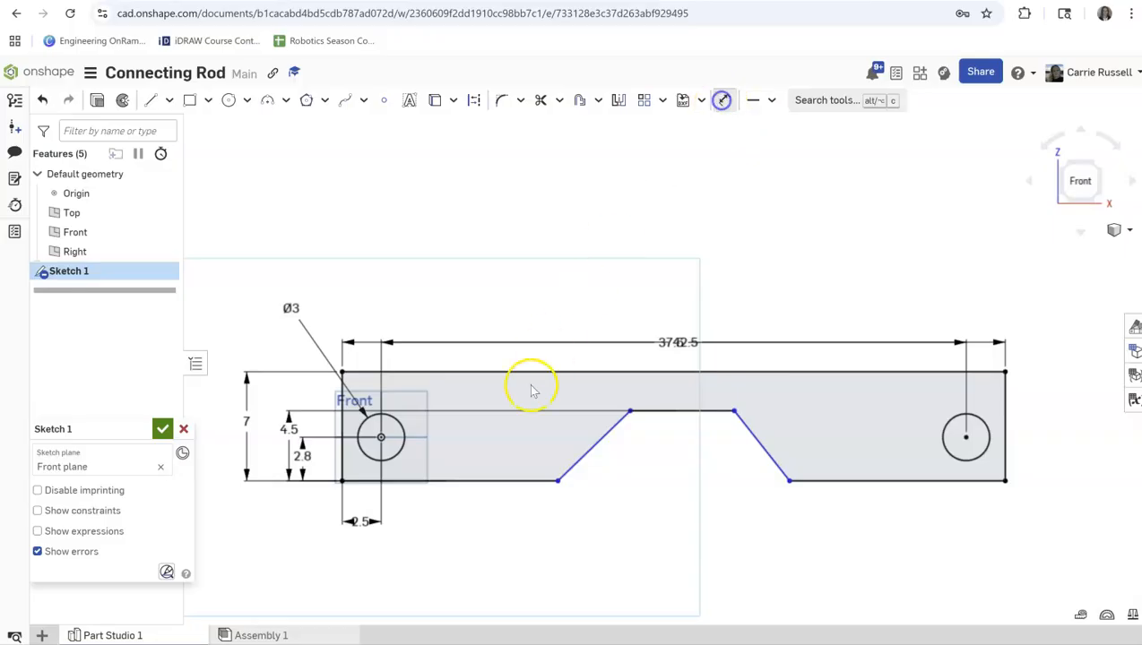
{"action": "left_click", "coordinate": [489, 482]}
{"action": "left_click", "coordinate": [484, 558]}
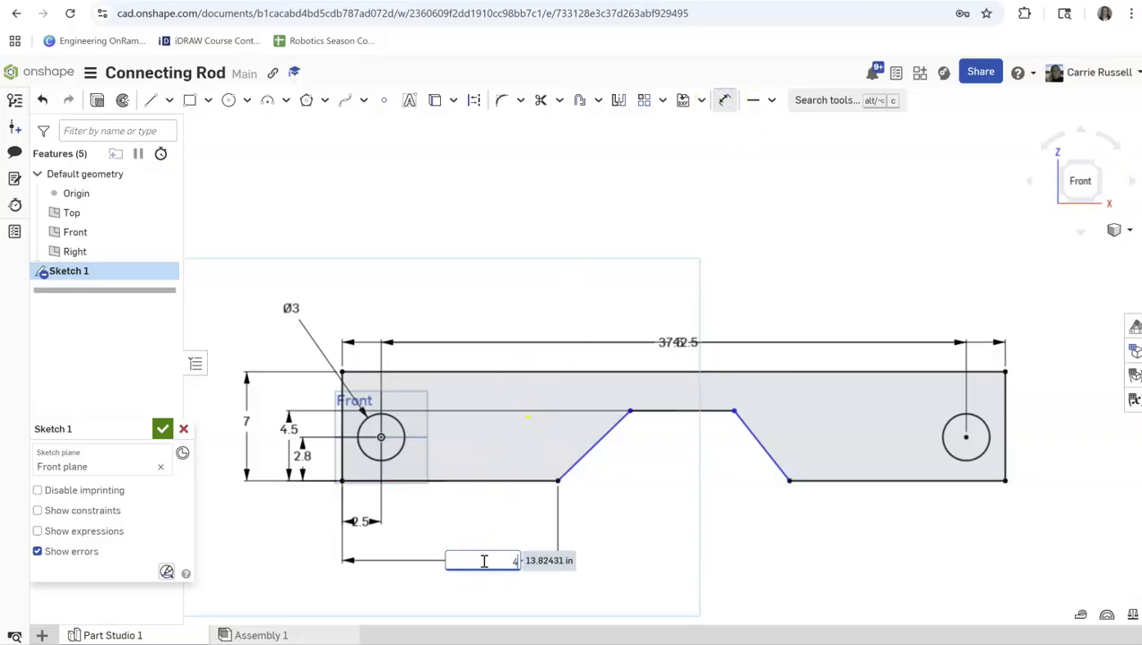
{"action": "type", "text": "4"}
{"action": "key", "text": "Return"}
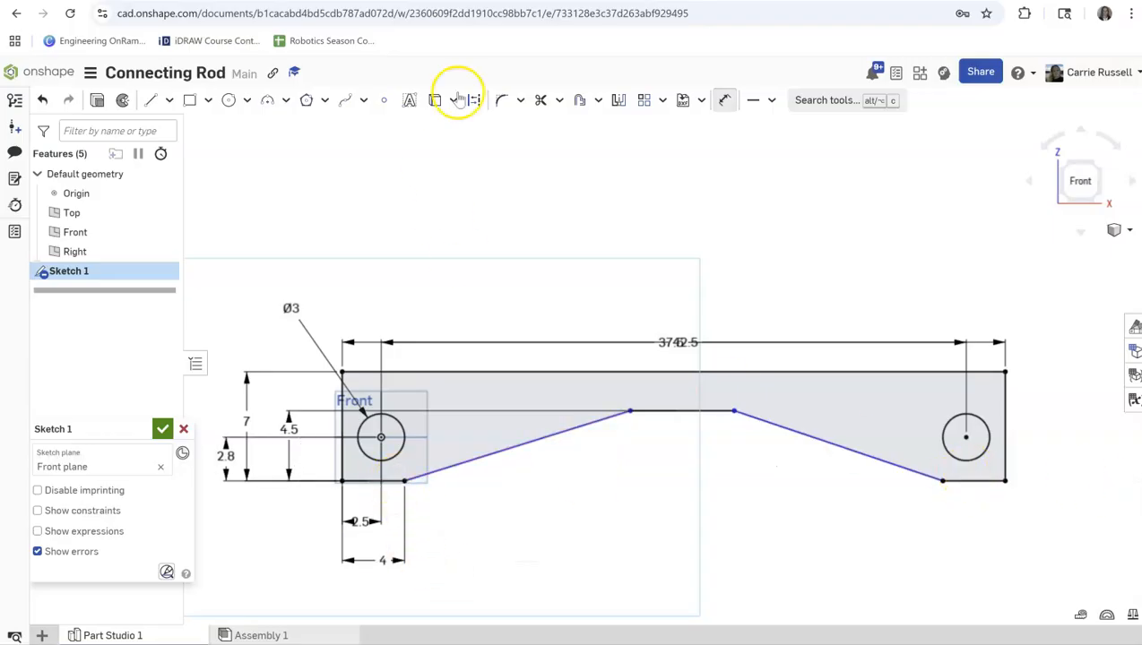
Dimension the angle between the outline's lower left edge and the notch's left slanted edge as 45°.
{"action": "left_click", "coordinate": [530, 441]}
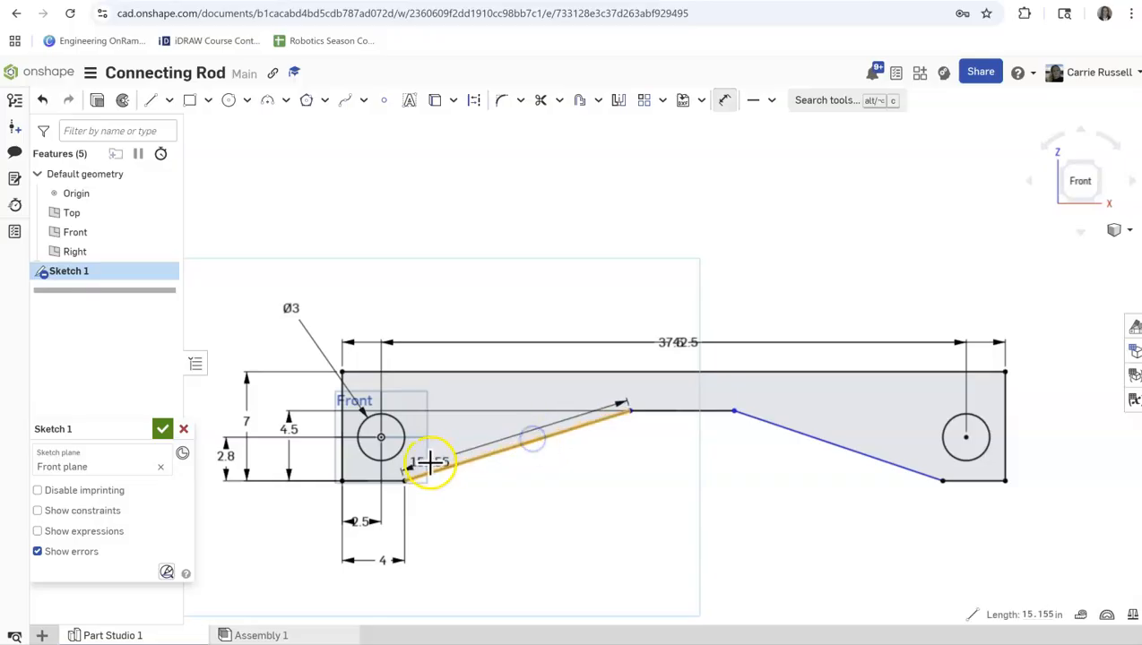
{"action": "left_click", "coordinate": [581, 459]}
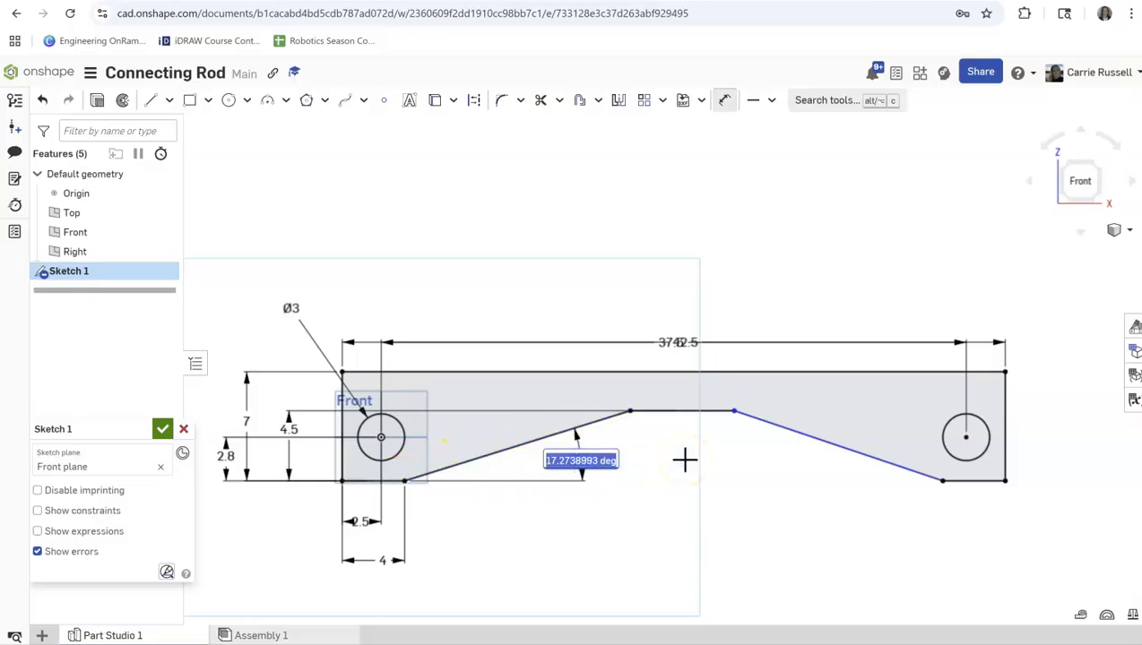
{"action": "type", "text": "45"}
{"action": "key", "text": "Return"}
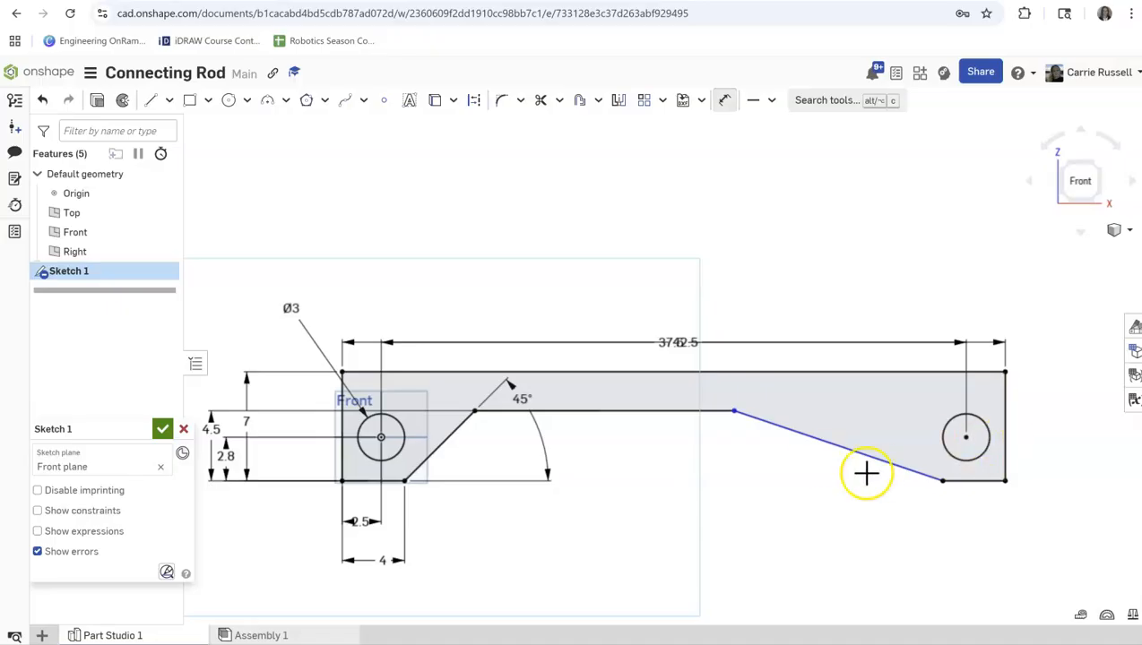
{"action": "key", "text": "Escape"}
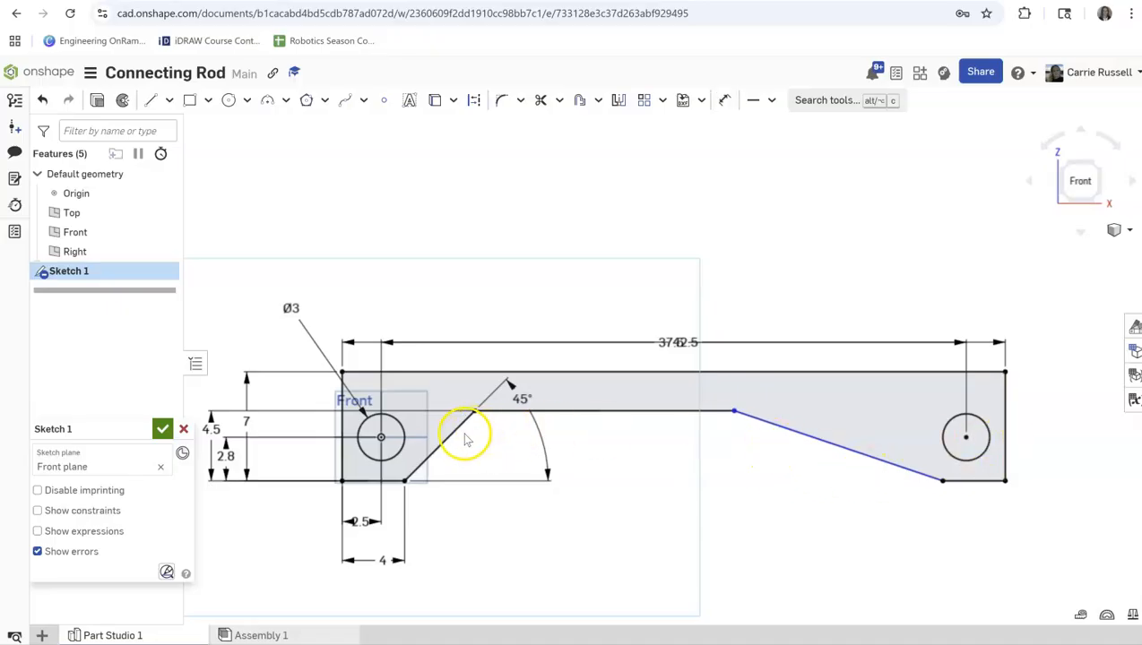
Apply an Equal constraint to the notch's two slanted edges and move the overall length dimension above the hole-spacing dimension.
{"action": "left_click", "coordinate": [452, 434]}
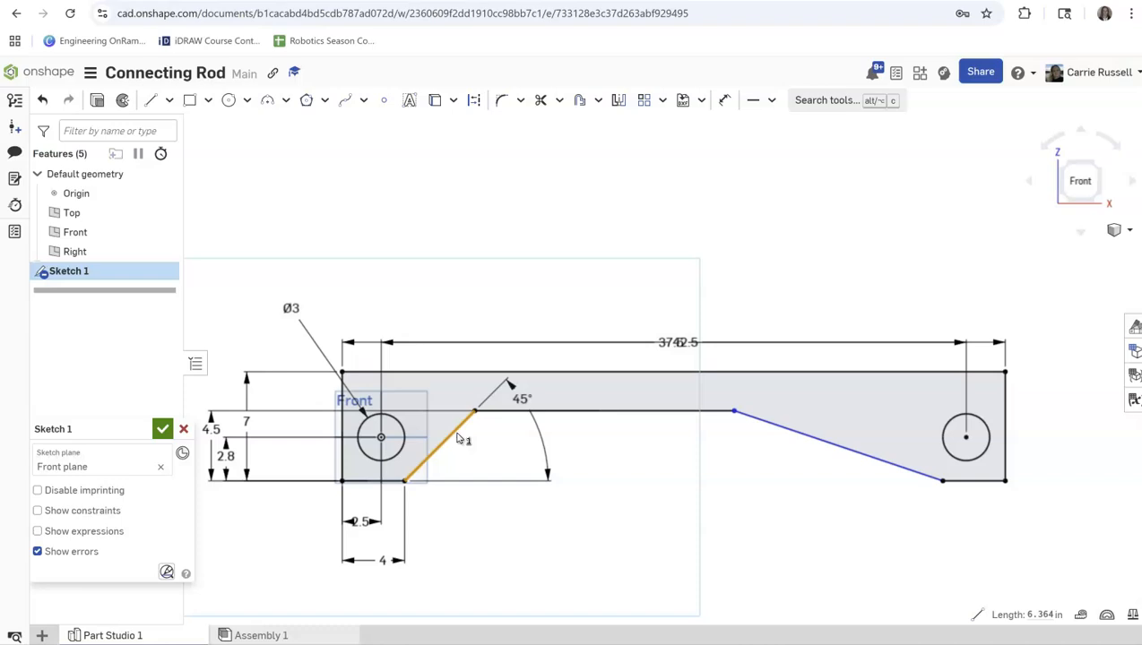
{"action": "left_click", "coordinate": [852, 450]}
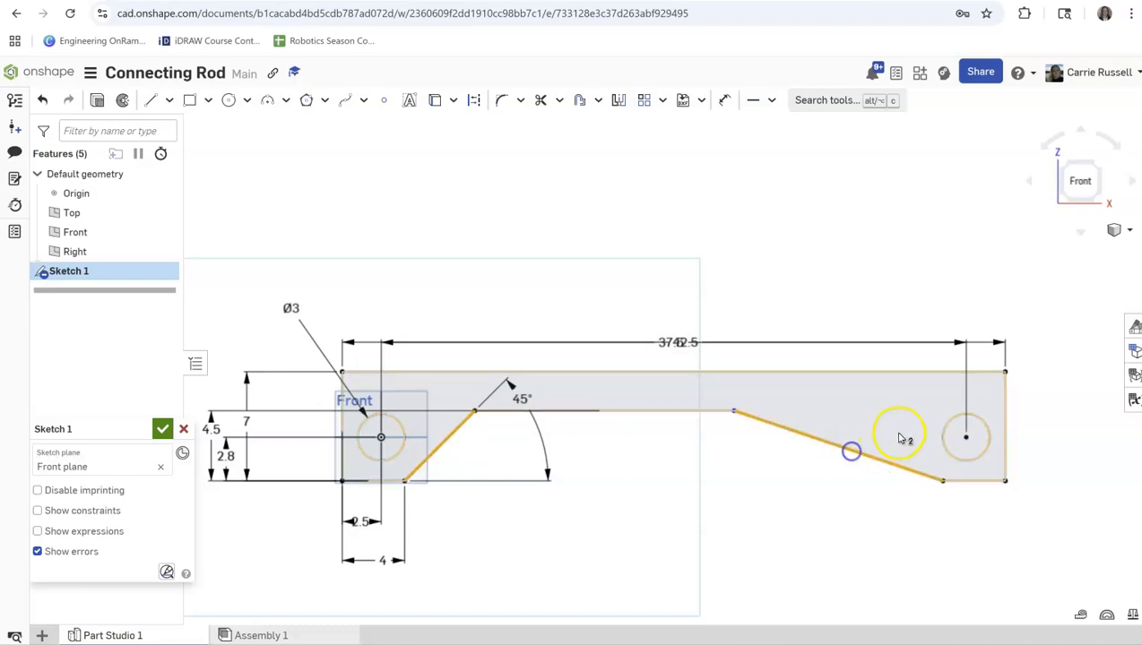
{"action": "left_click", "coordinate": [770, 101]}
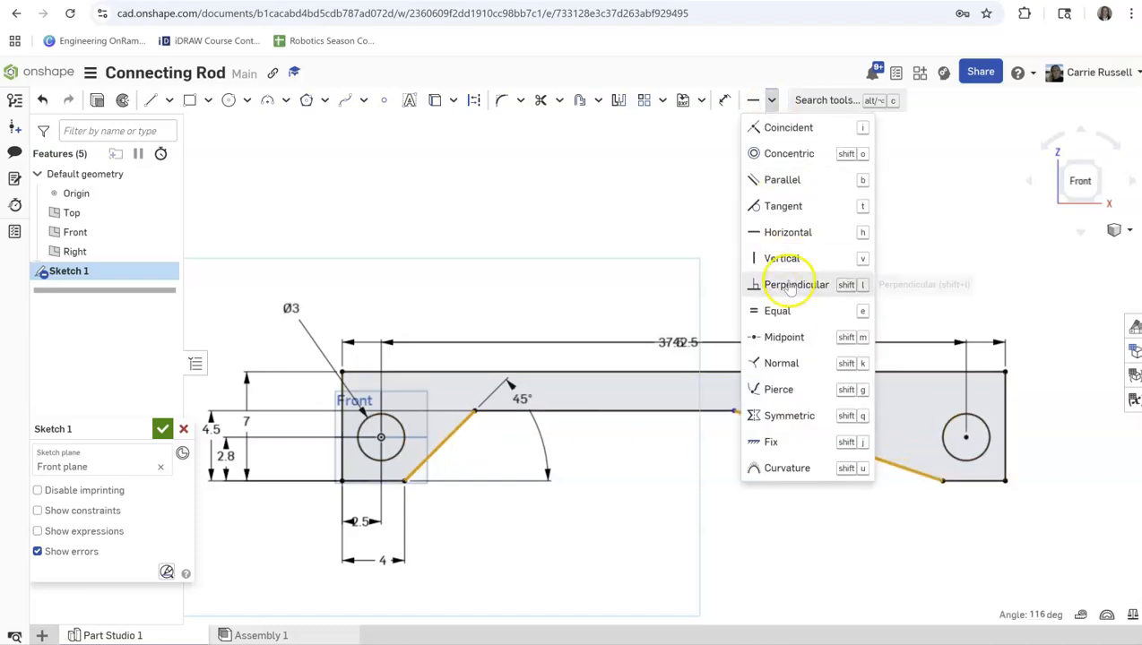
{"action": "left_click", "coordinate": [776, 311]}
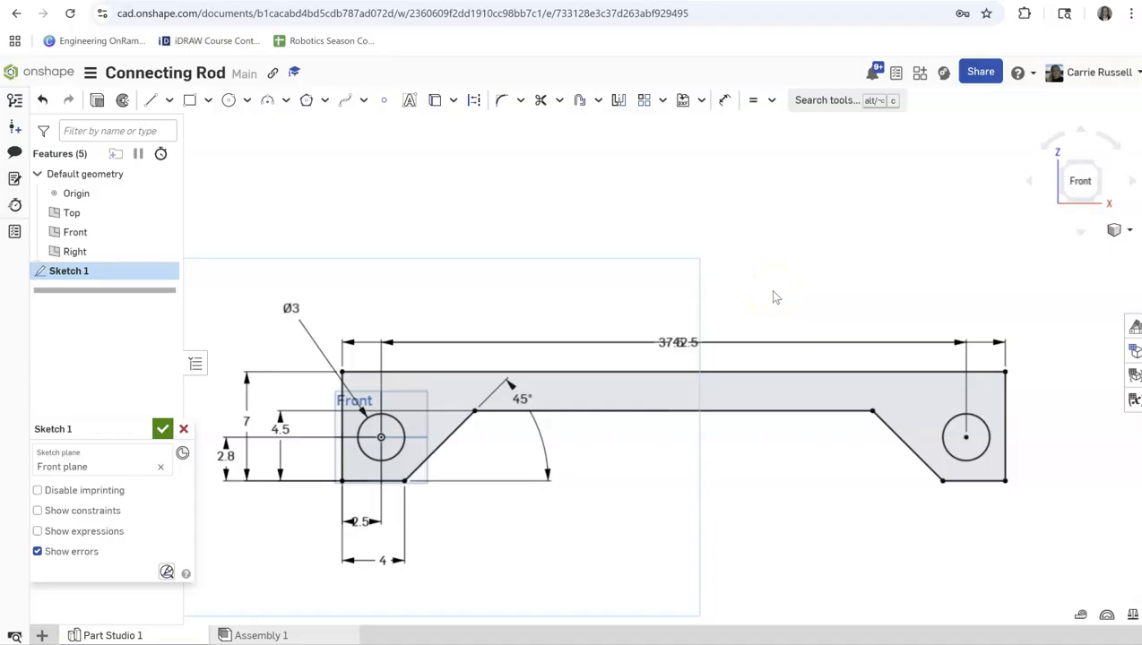
{"action": "left_click_drag", "start_coordinate": [678, 333], "coordinate": [665, 309]}
{"action": "left_click", "coordinate": [828, 480]}
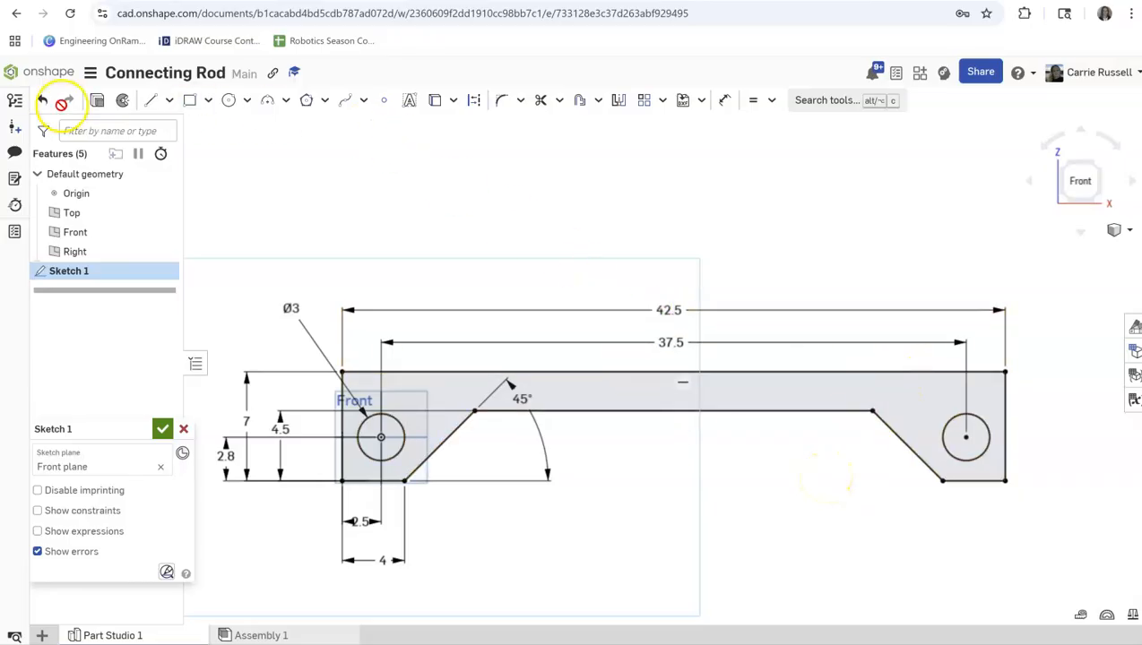
Extrude the connecting rod profile as a new solid with a blind depth of 2.1 in.
{"action": "left_click", "coordinate": [99, 102]}
{"action": "left_click", "coordinate": [163, 101]}
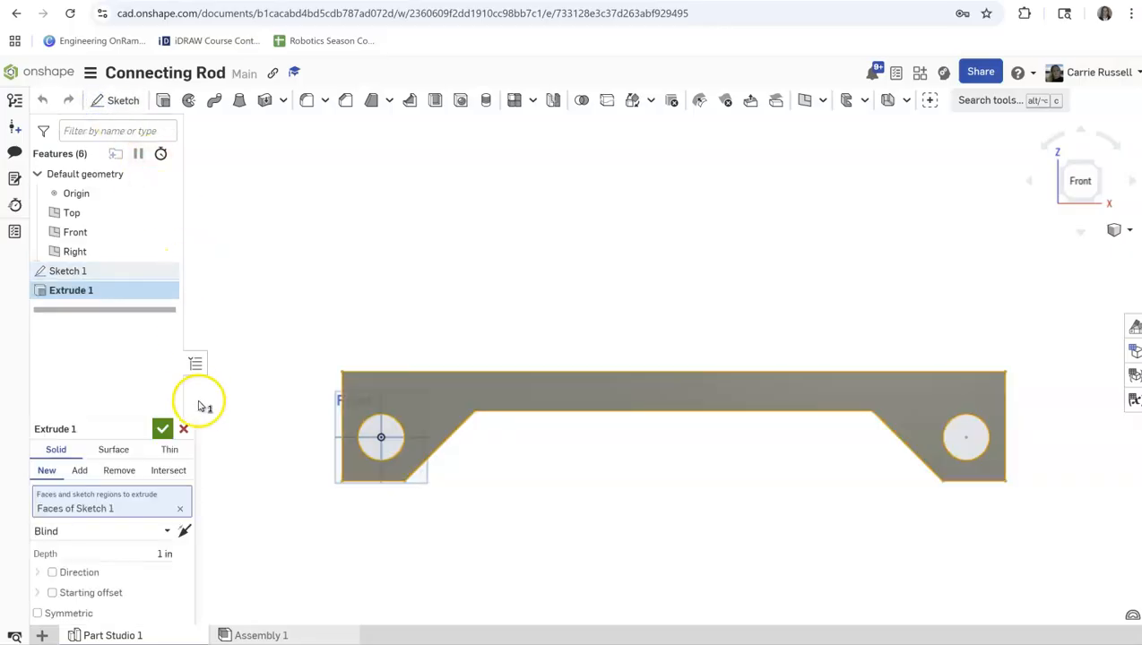
{"action": "left_click_drag", "start_coordinate": [96, 428], "coordinate": [237, 127]}
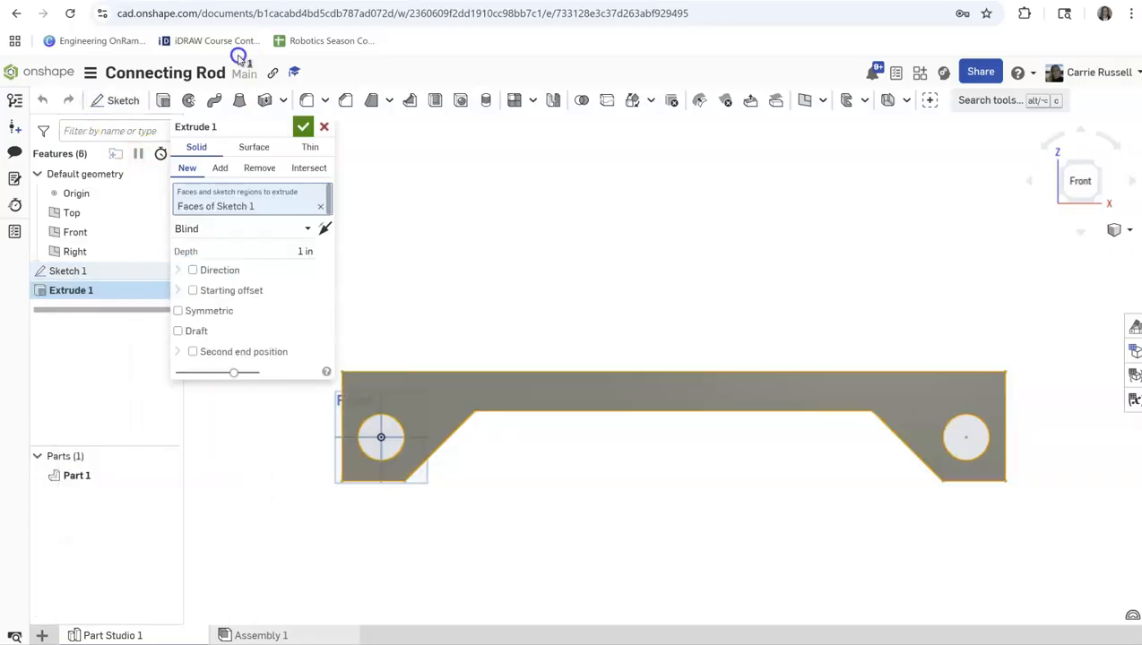
{"action": "left_click_drag", "start_coordinate": [254, 255], "coordinate": [331, 252]}
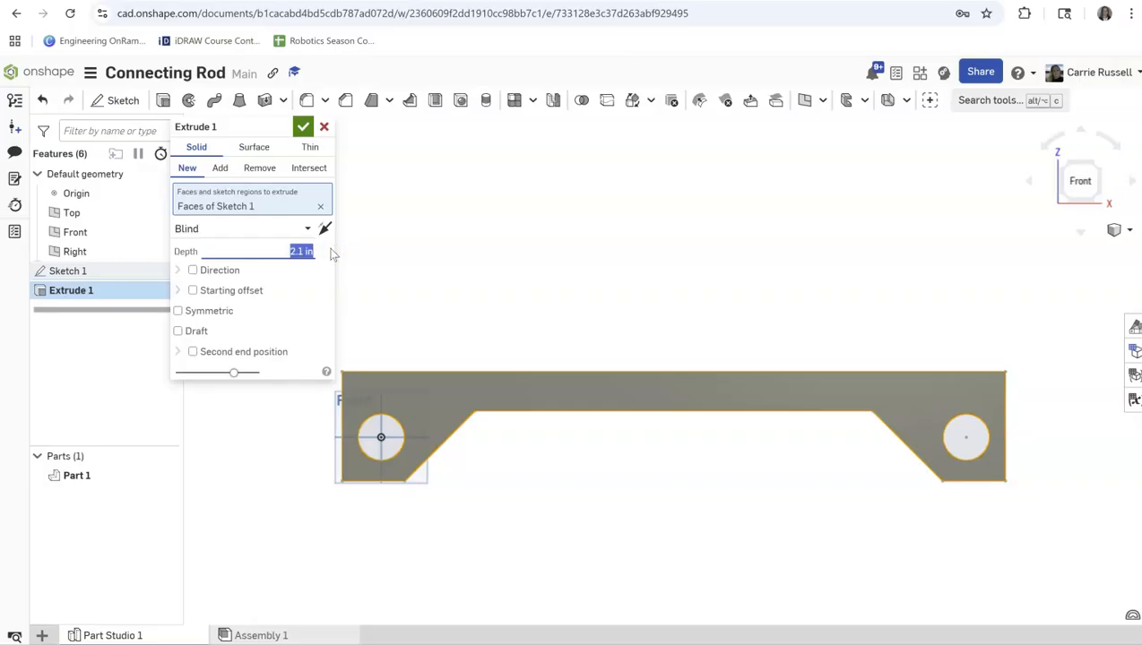
{"action": "left_click", "coordinate": [303, 126]}
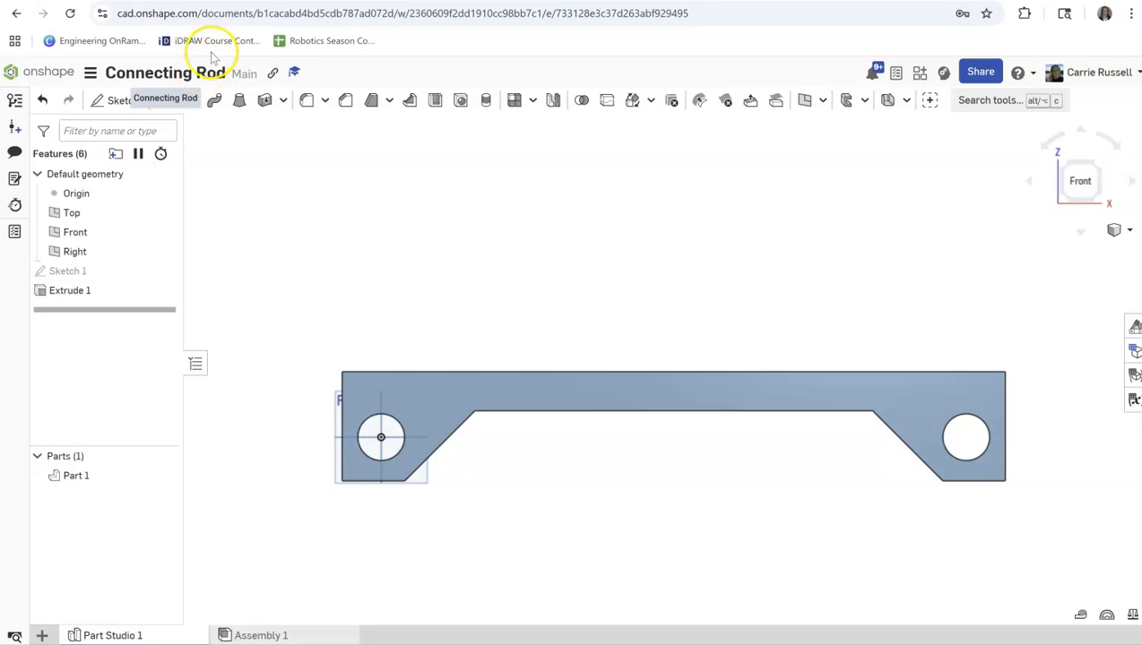
Reopen the extruded profile's sketch and chamfer the outline's upper left corner with both distances set to 2 in.
{"action": "left_click", "coordinate": [81, 271]}
{"action": "right_click", "coordinate": [81, 272]}
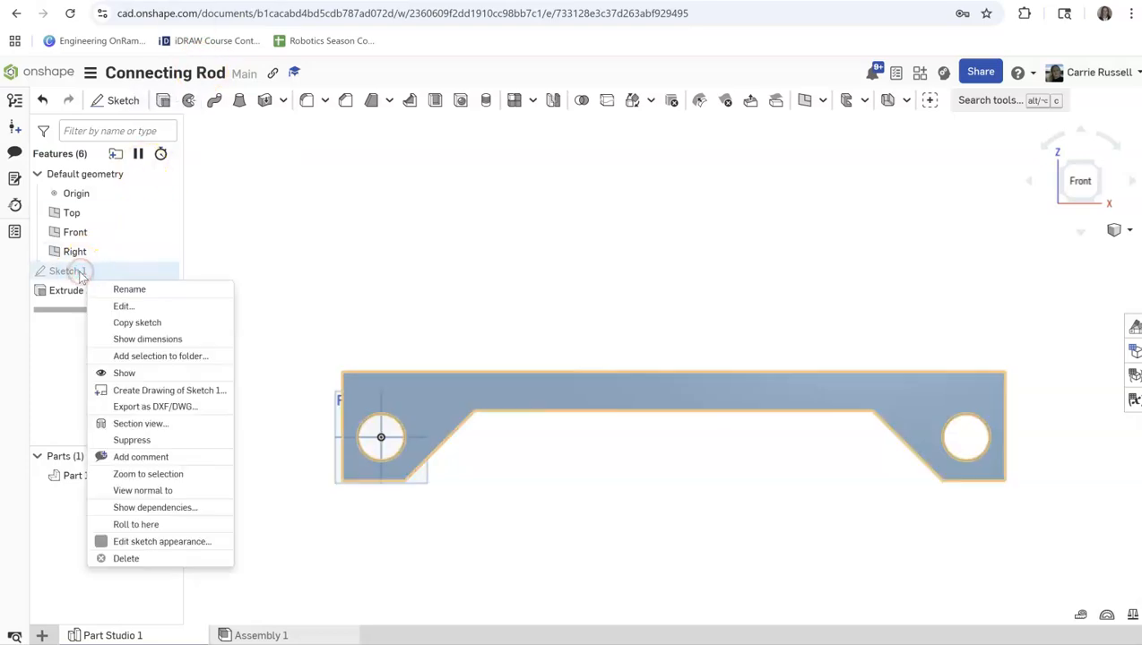
{"action": "left_click", "coordinate": [122, 305]}
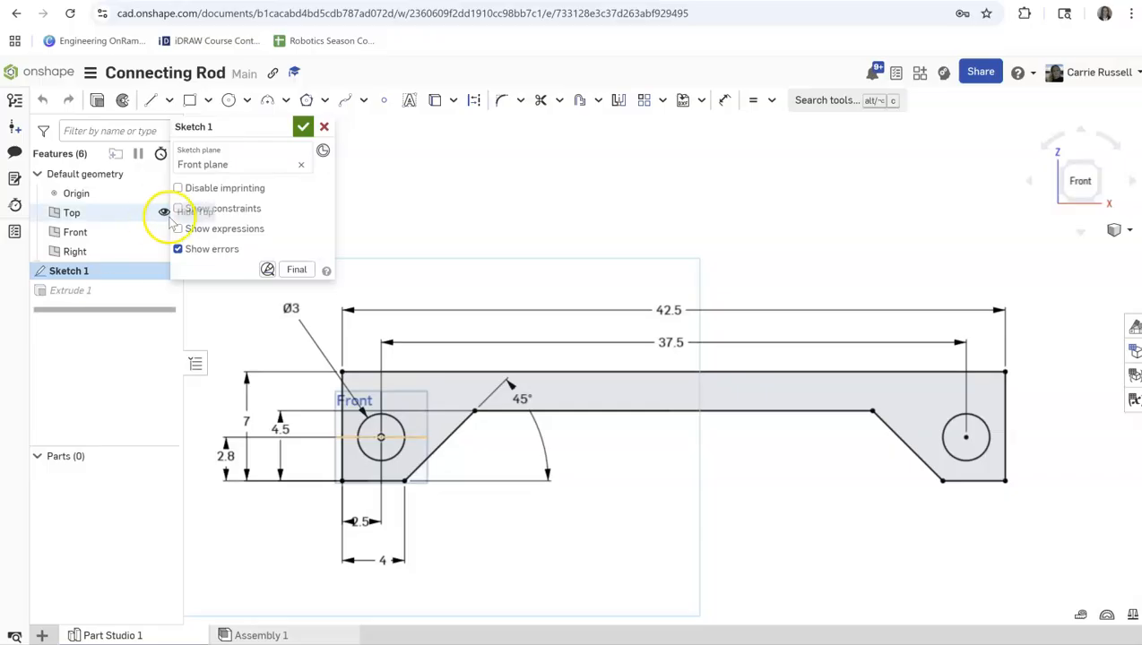
{"action": "left_click", "coordinate": [520, 100]}
{"action": "left_click", "coordinate": [533, 153]}
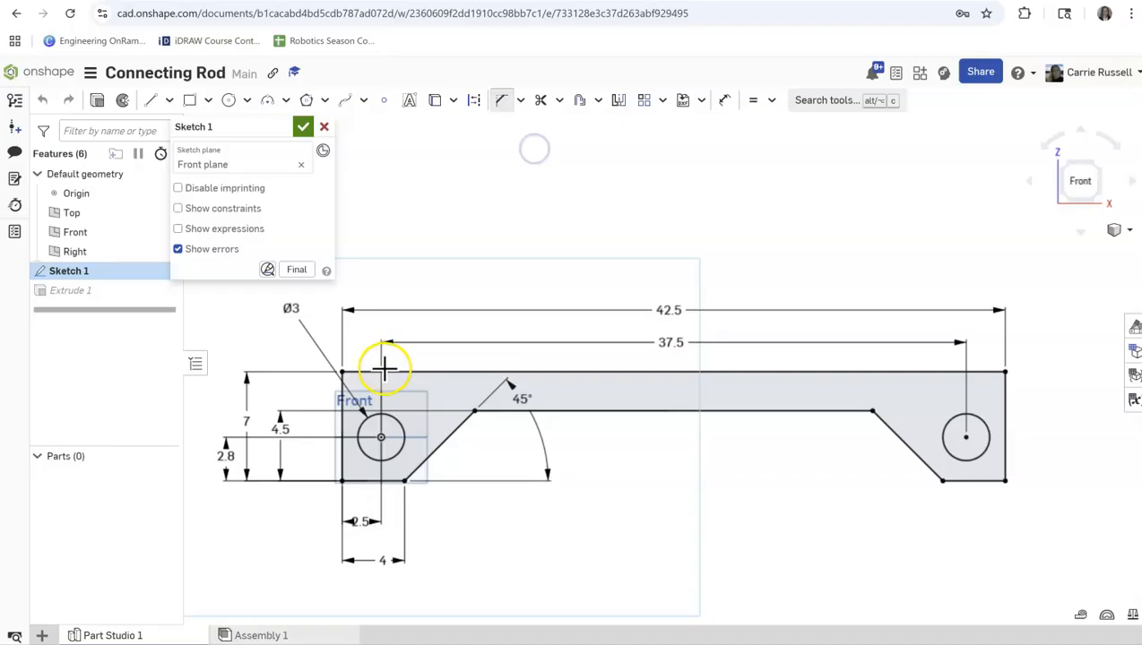
{"action": "left_click", "coordinate": [341, 395]}
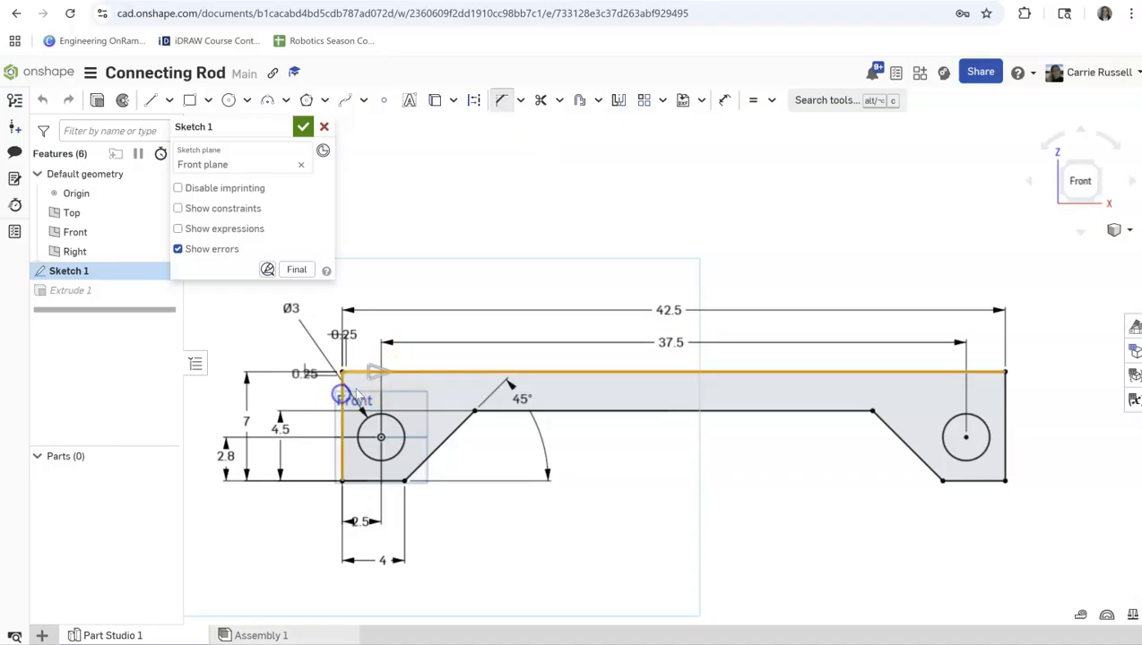
{"action": "double_click", "coordinate": [348, 334]}
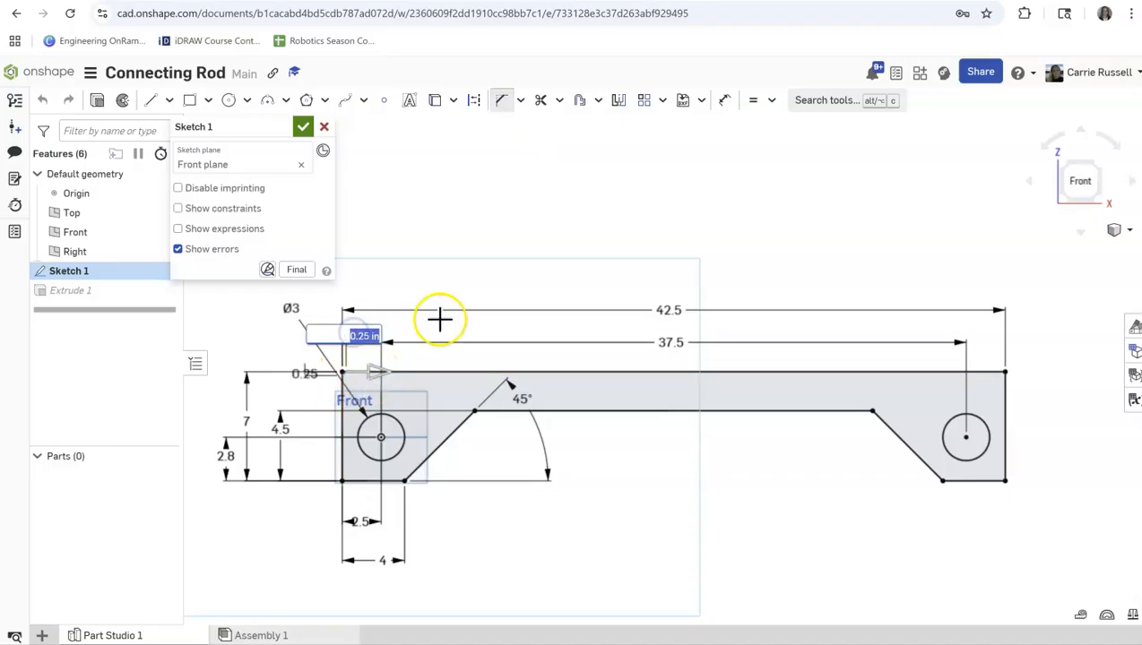
{"action": "key", "text": "Return"}
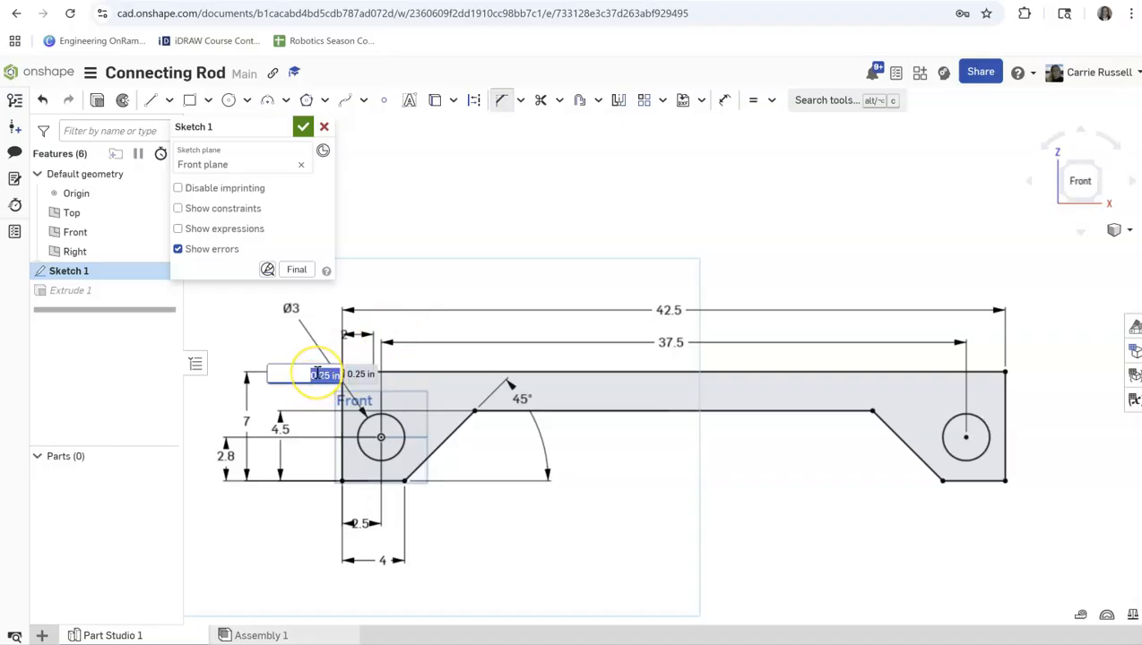
{"action": "type", "text": "2"}
{"action": "key", "text": "Return"}
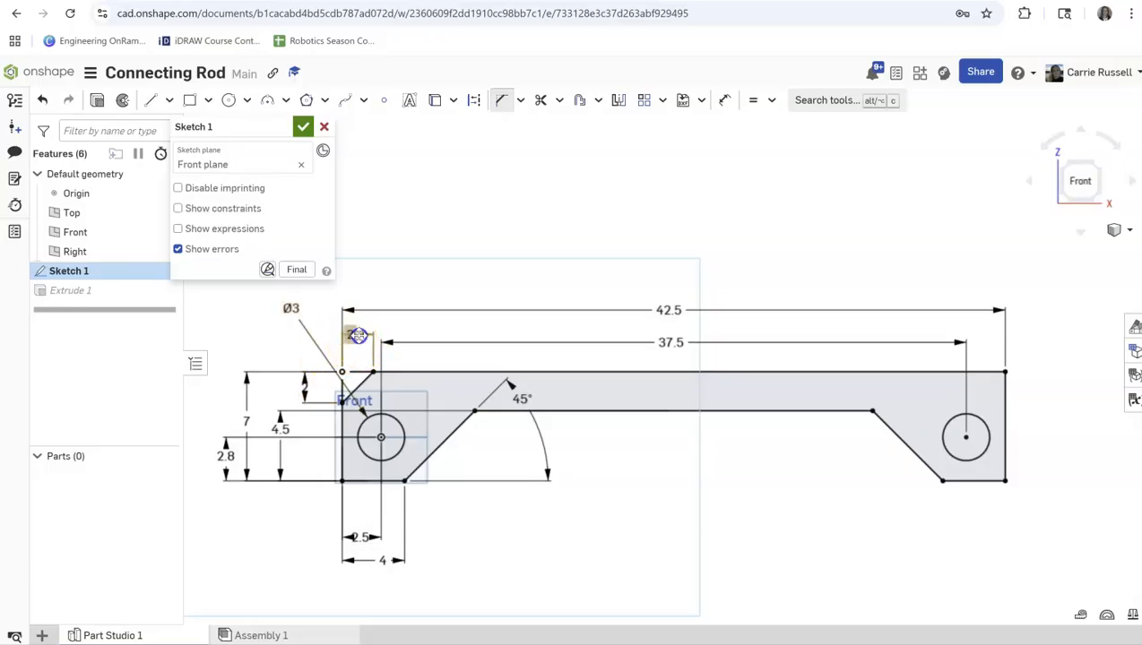
Chamfer the outline's upper right corner in the sketch with both distances at 2 in.
{"action": "left_click", "coordinate": [985, 374]}
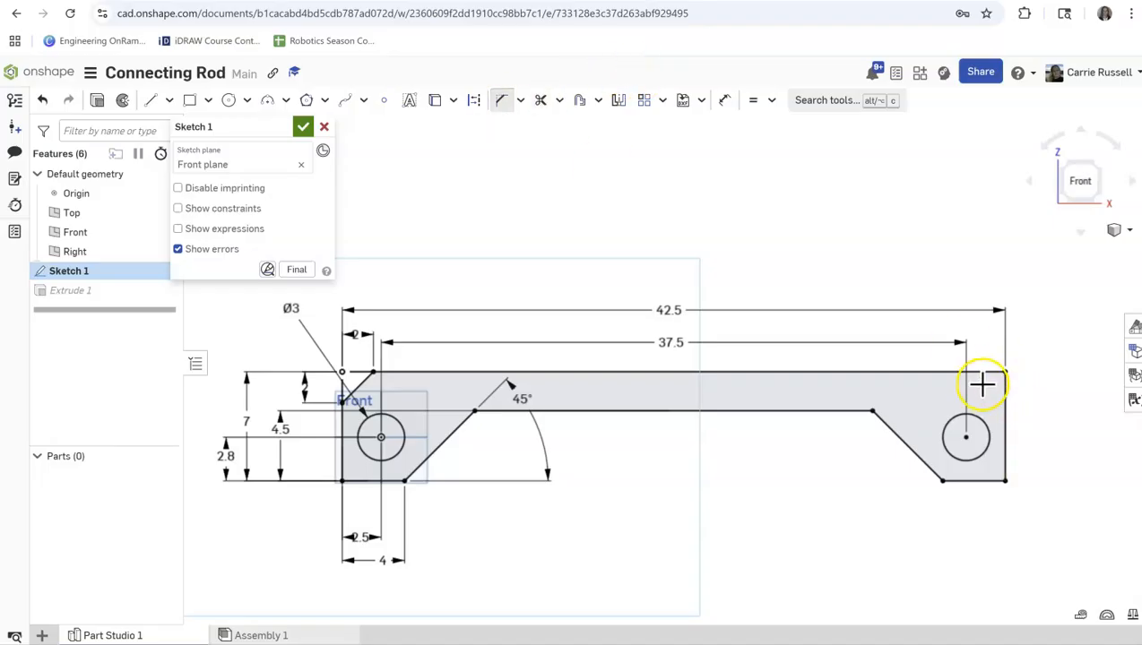
{"action": "left_click", "coordinate": [979, 374]}
{"action": "left_click", "coordinate": [1006, 402]}
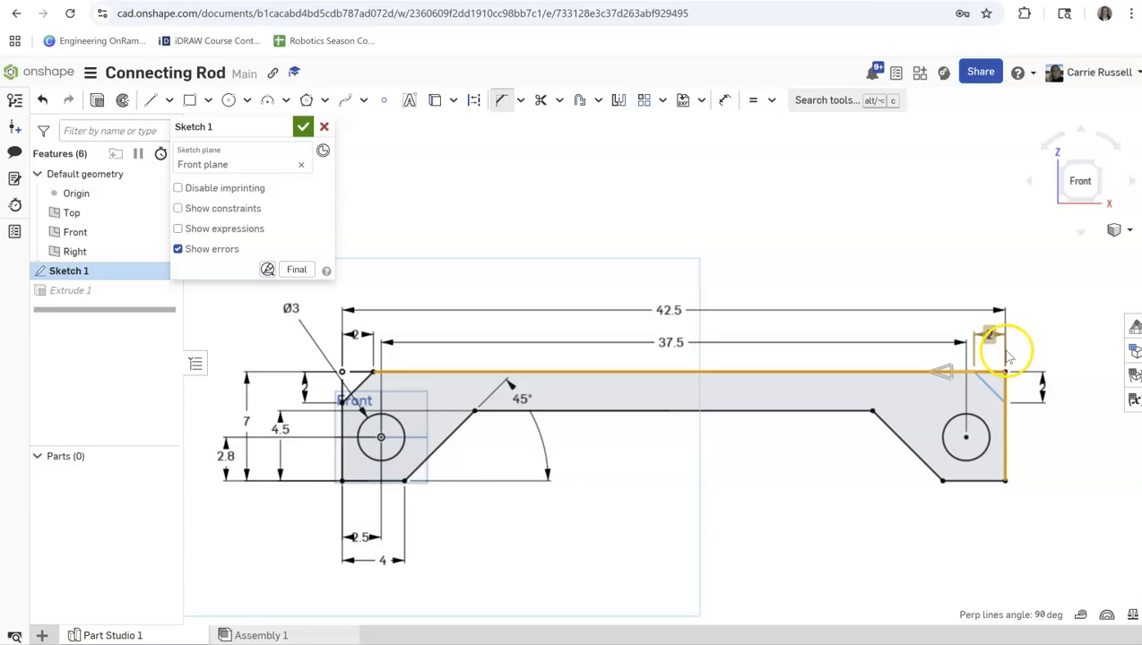
{"action": "left_click", "coordinate": [1005, 387]}
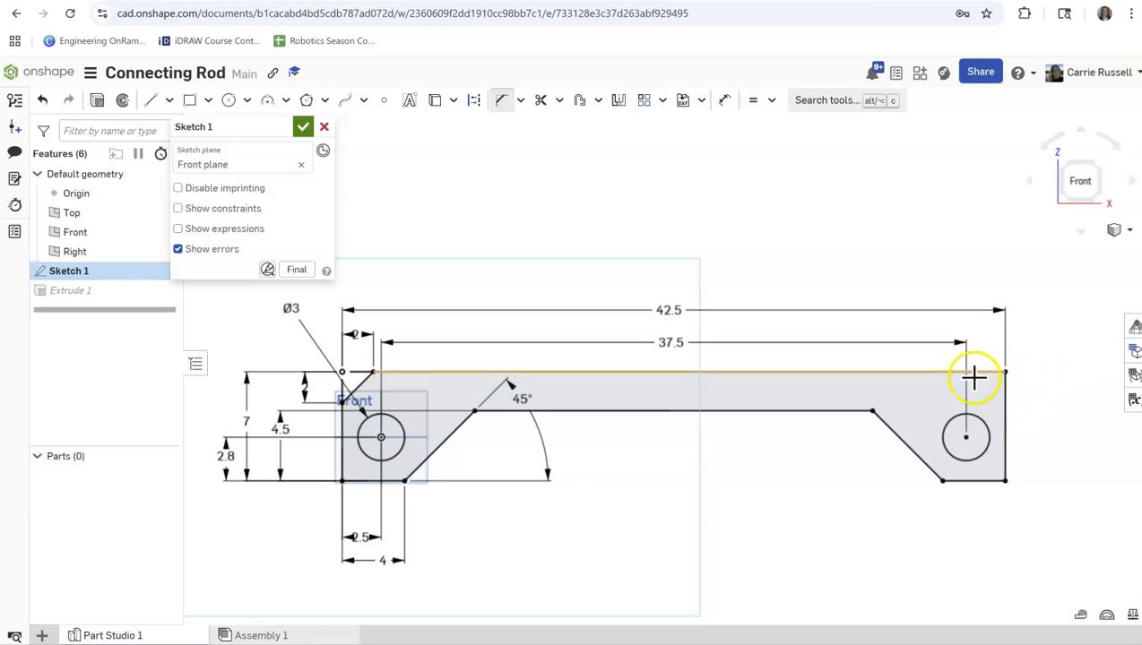
{"action": "left_click", "coordinate": [973, 374]}
{"action": "left_click", "coordinate": [1006, 388]}
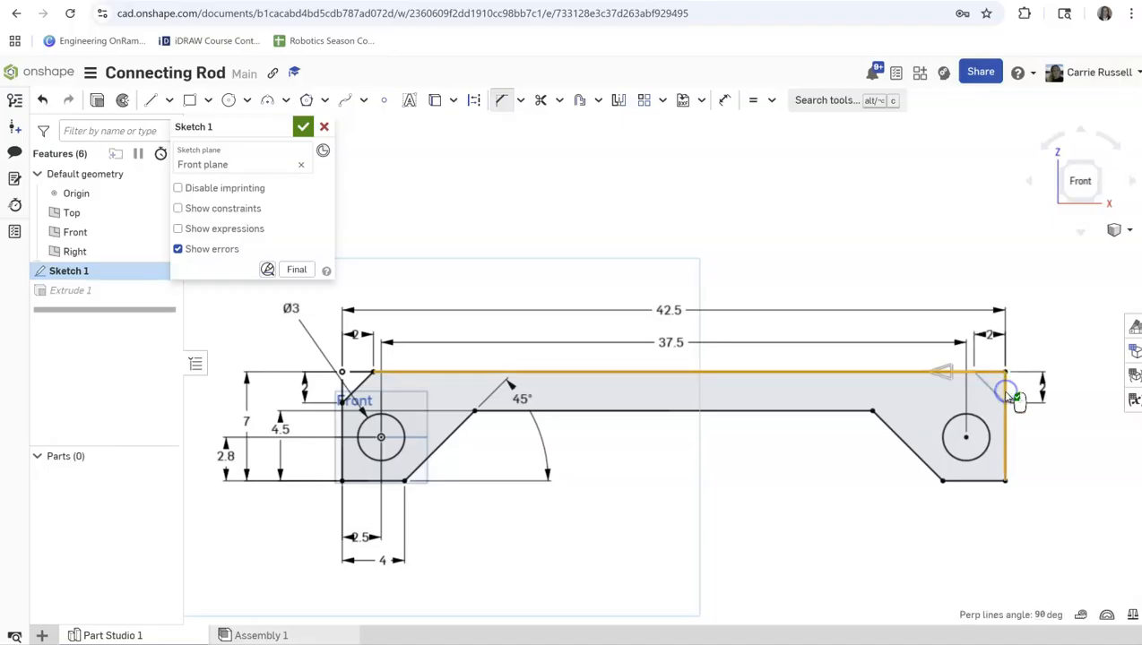
{"action": "left_click", "coordinate": [1005, 391]}
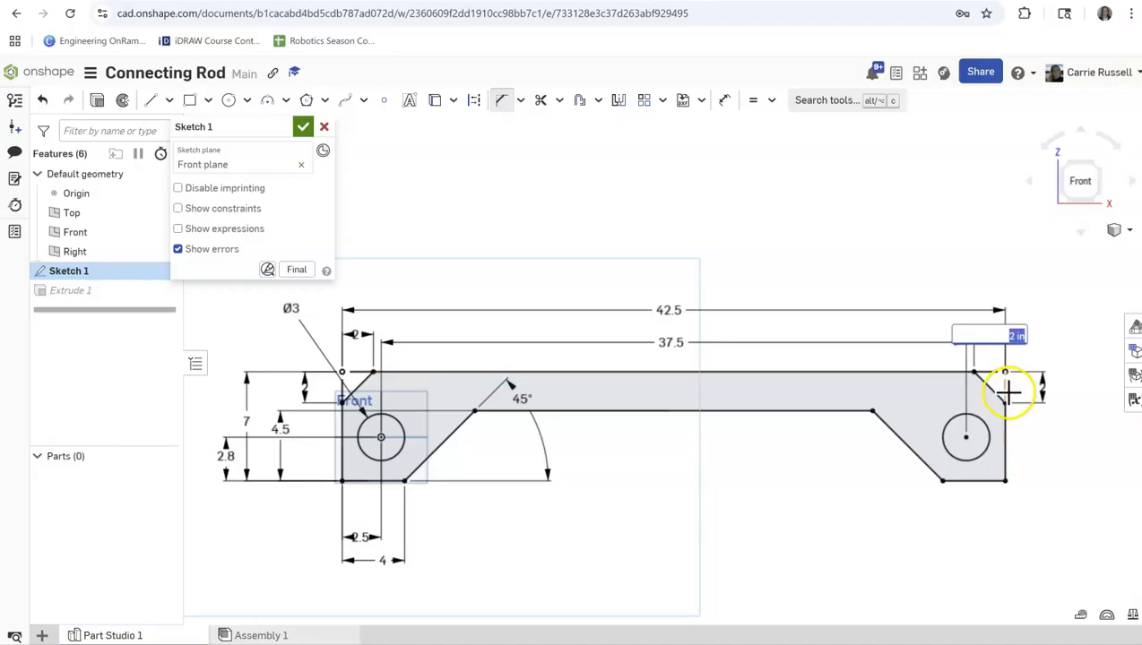
{"action": "key", "text": "Tab"}
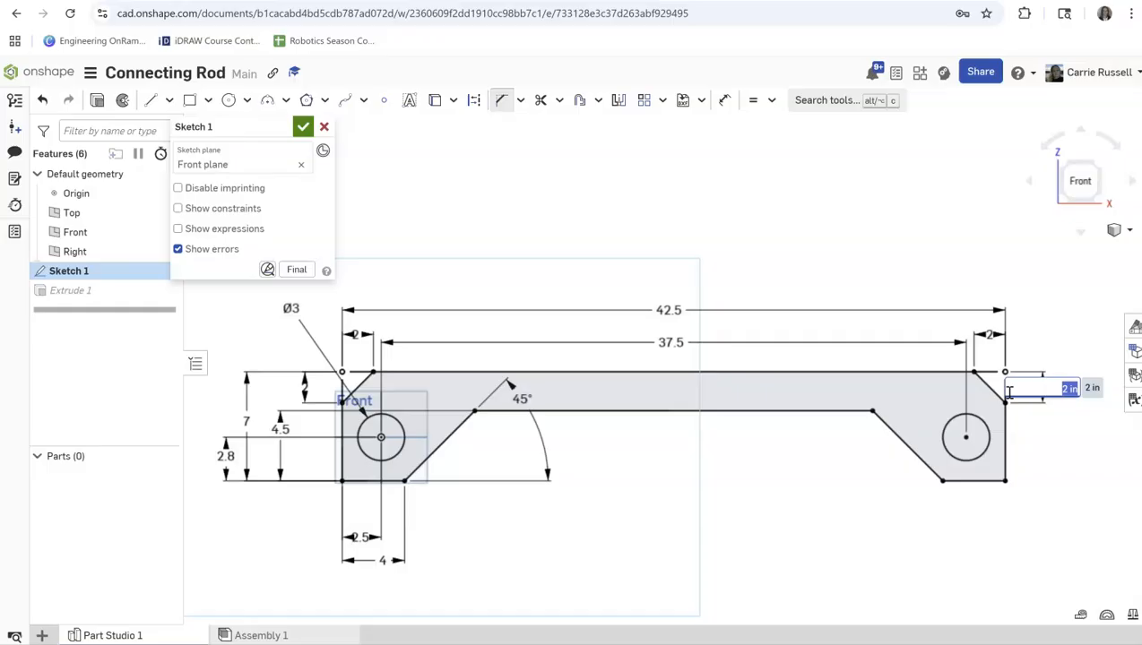
{"action": "key", "text": "Return"}
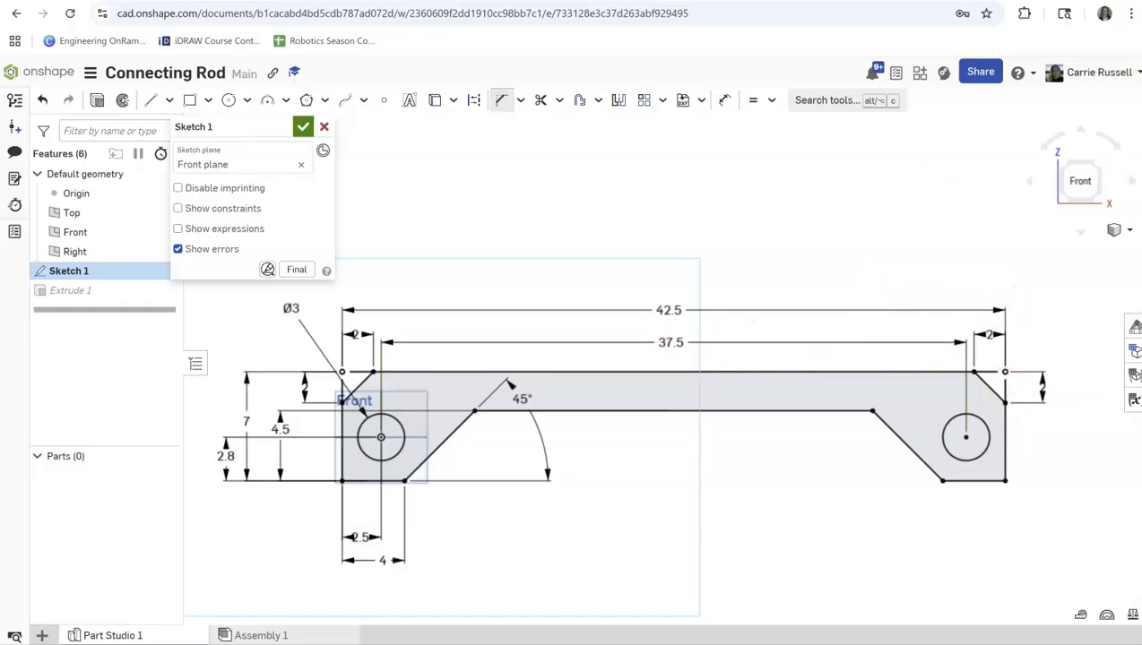
Chamfer the outline's lower left corner in the sketch with both distances set to 1 in.
{"action": "left_click", "coordinate": [344, 471]}
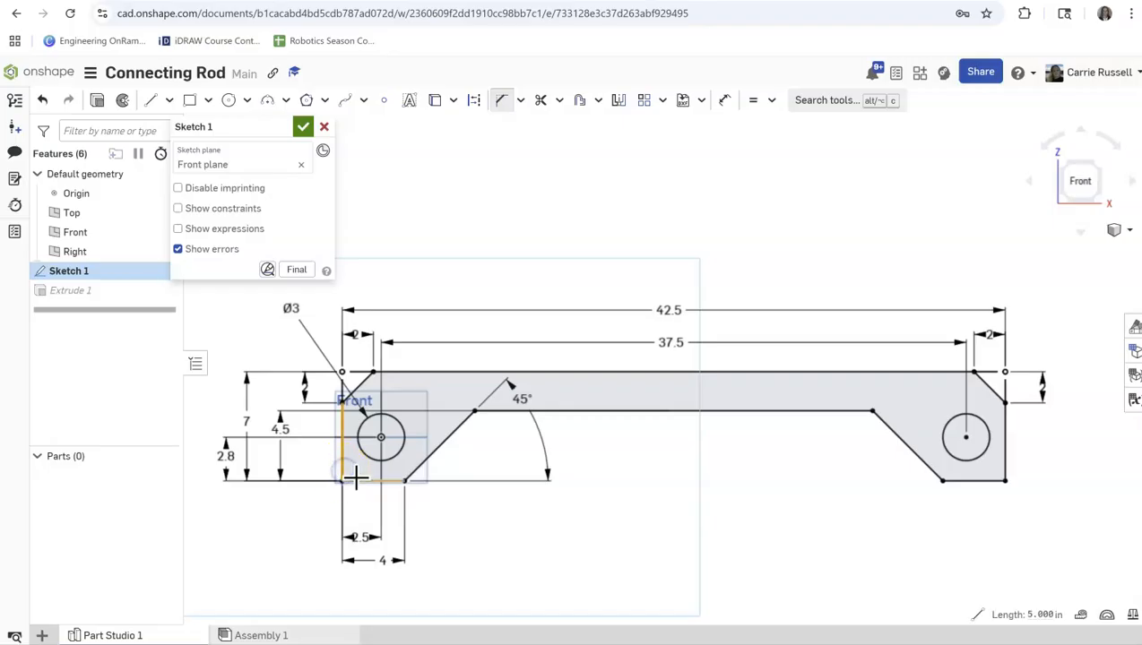
{"action": "left_click", "coordinate": [356, 477]}
{"action": "left_click", "coordinate": [308, 460]}
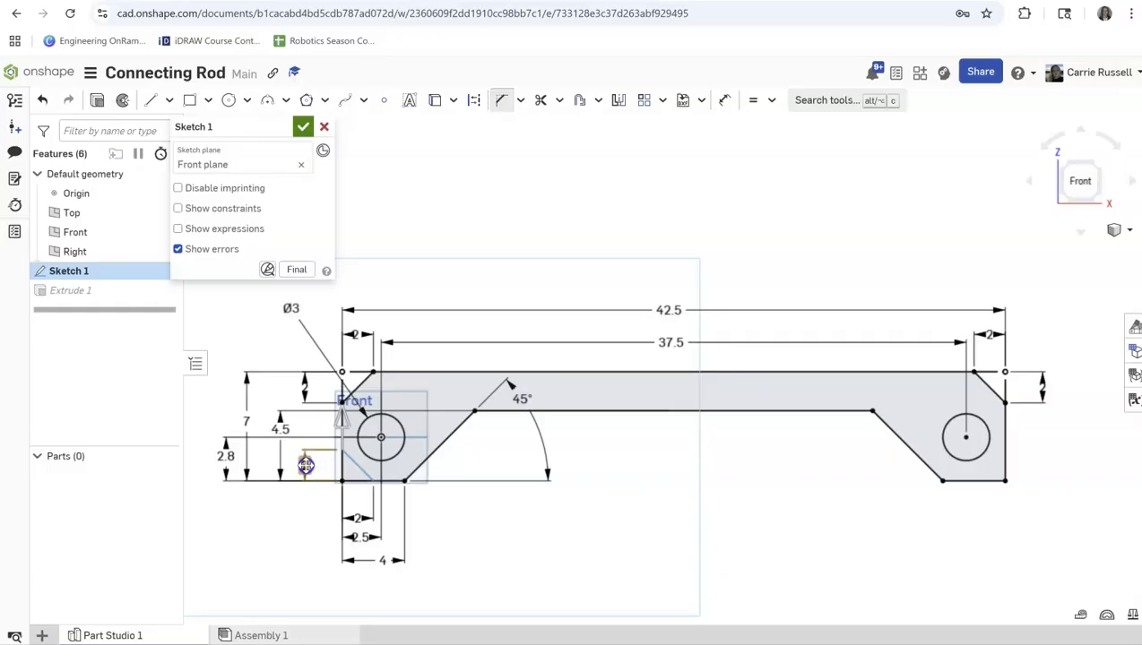
{"action": "left_click", "coordinate": [304, 463]}
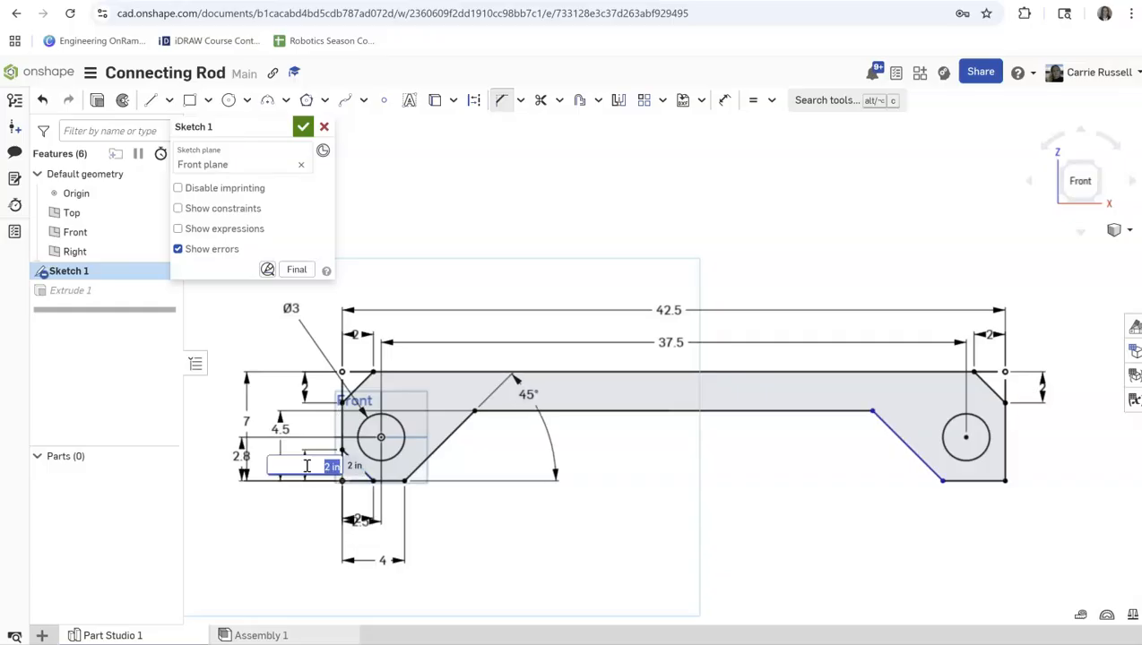
{"action": "key", "text": "Tab"}
{"action": "type", "text": "1"}
{"action": "key", "text": "Return"}
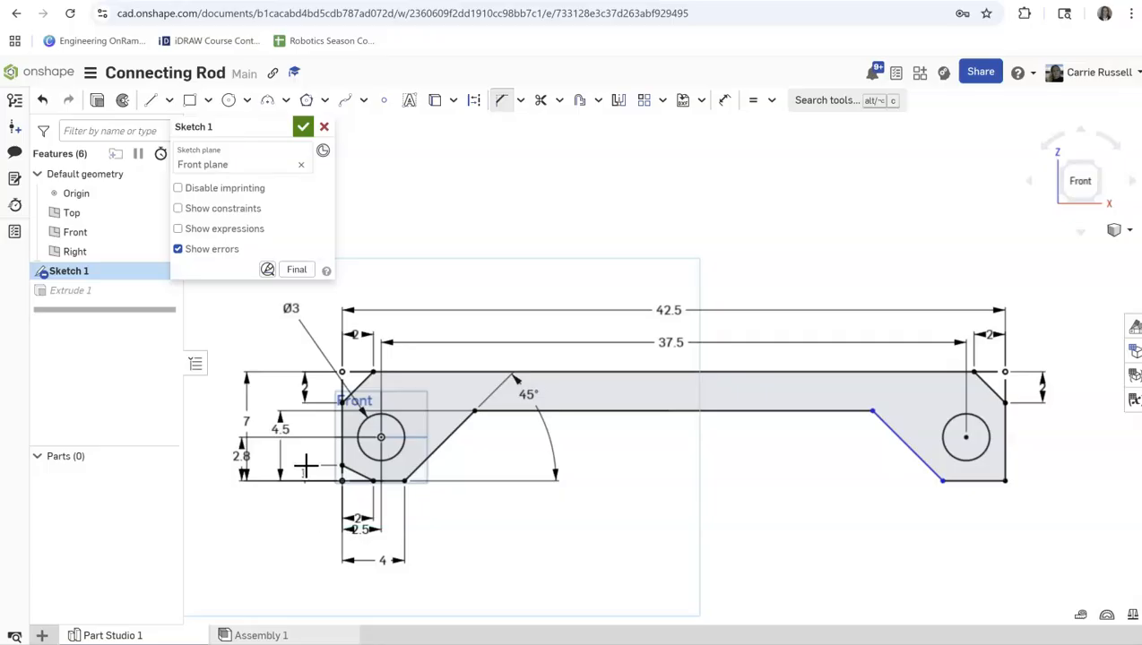
Chamfer the outline's lower right corner in the sketch with both distances at 1 in.
{"action": "left_click", "coordinate": [1005, 466]}
{"action": "left_click", "coordinate": [980, 482]}
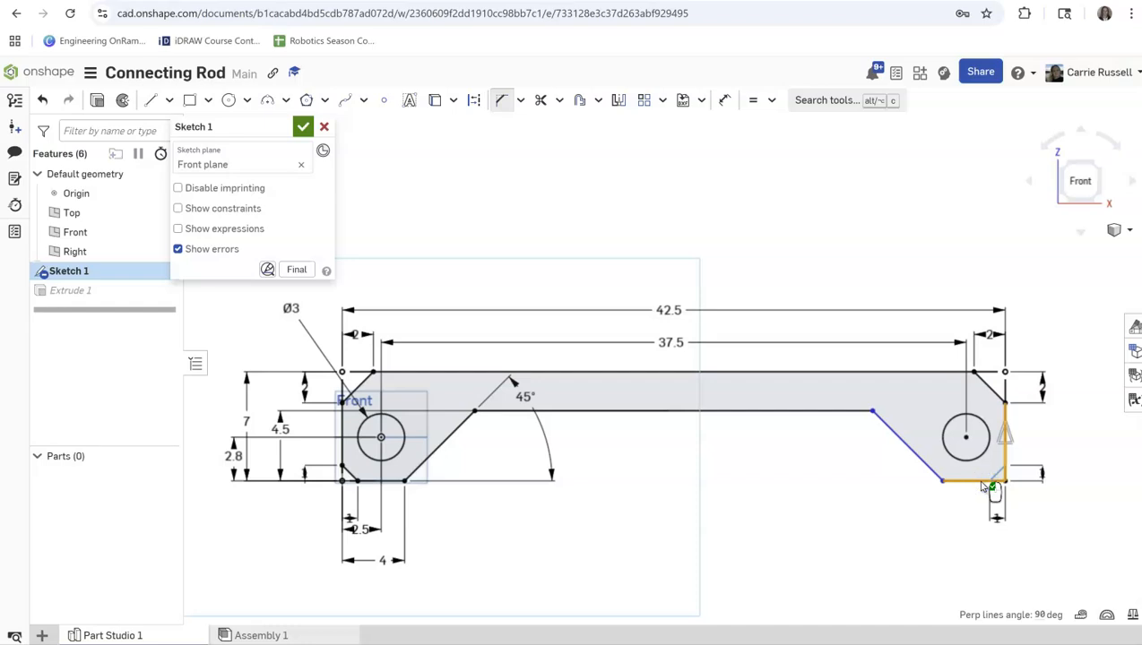
{"action": "left_click", "coordinate": [996, 488]}
{"action": "left_click", "coordinate": [991, 484]}
{"action": "key", "text": "Return"}
{"action": "key", "text": "Return"}
Apply an Equal constraint to the two slanted lines on the underside of the outline.
{"action": "left_click", "coordinate": [912, 450]}
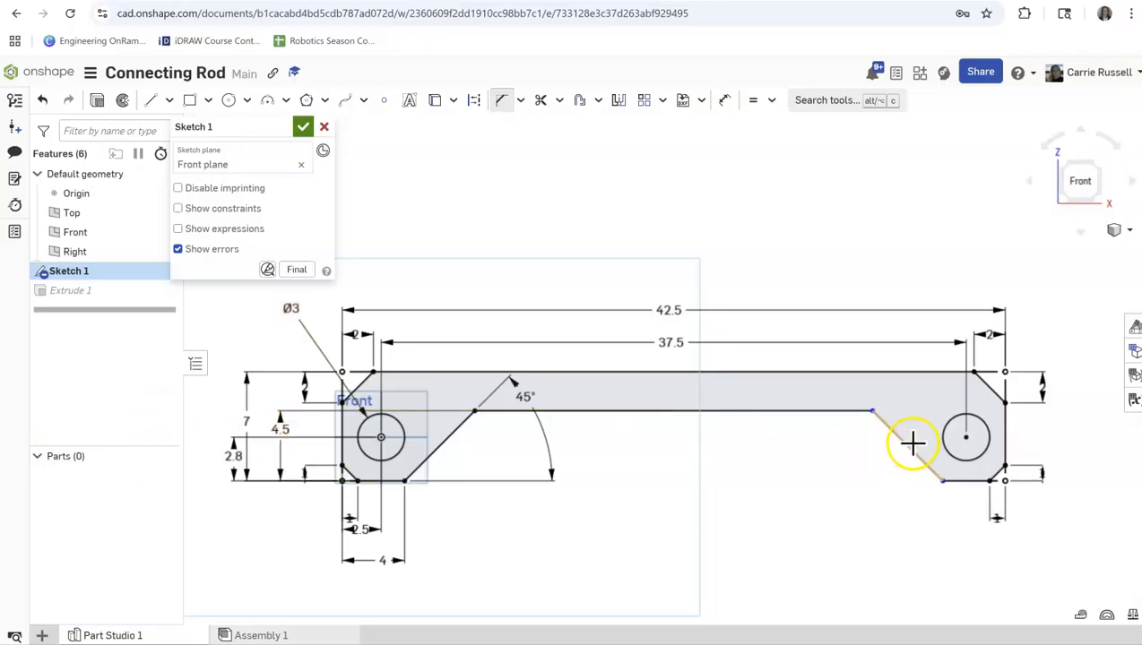
{"action": "left_click", "coordinate": [906, 441]}
{"action": "left_click", "coordinate": [445, 440]}
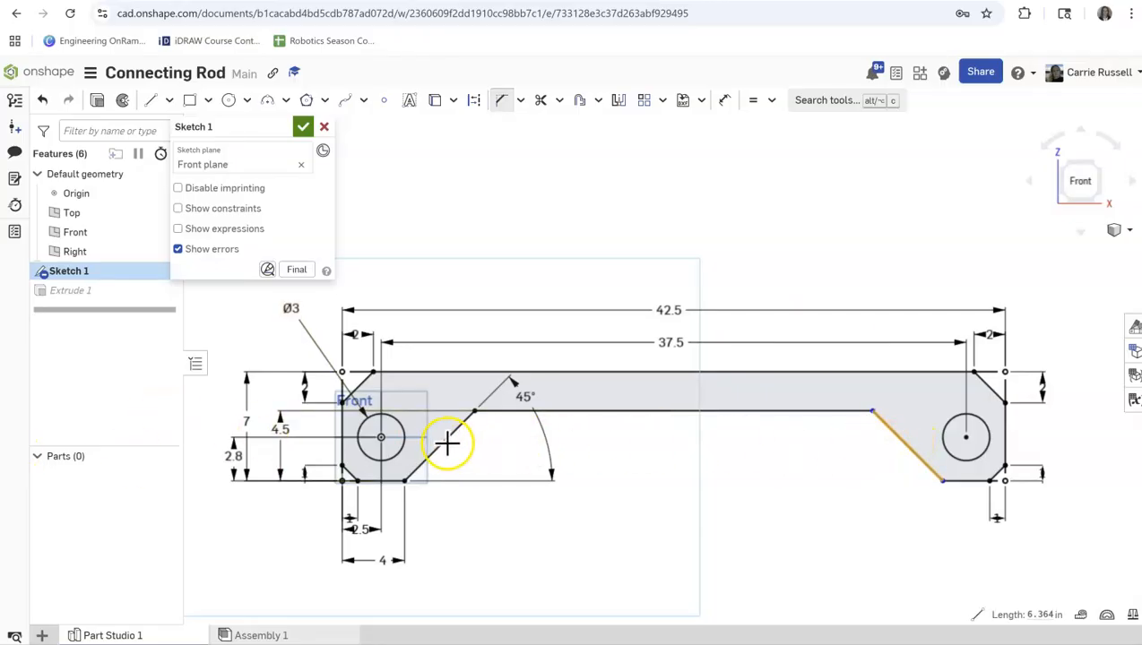
{"action": "left_click", "coordinate": [754, 101]}
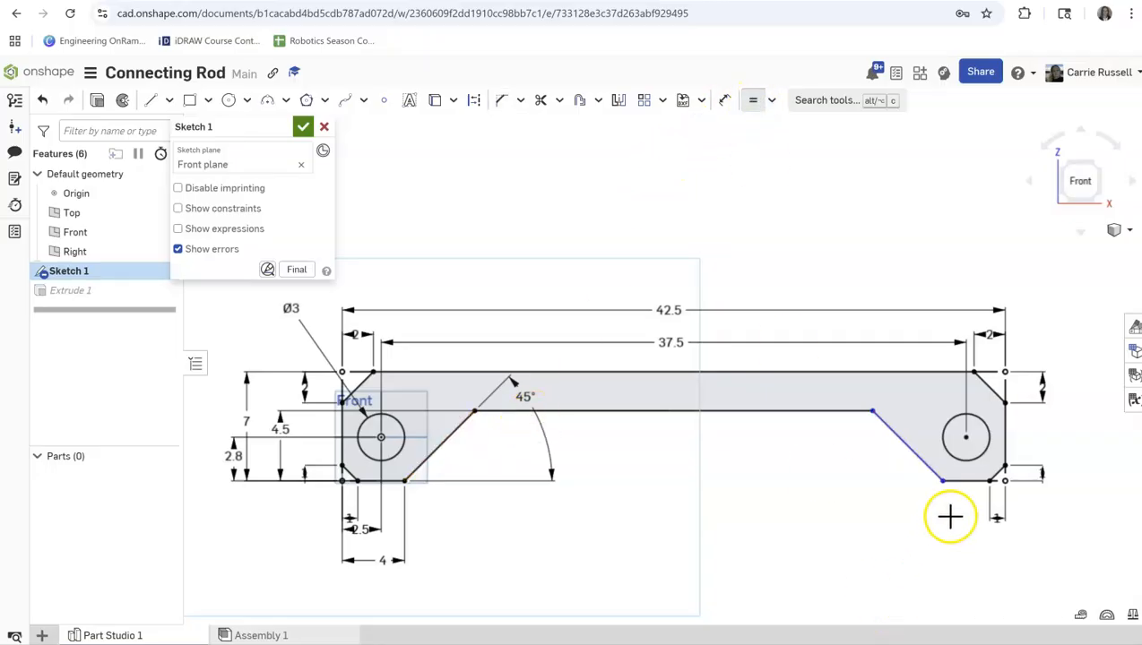
Apply an Equal constraint to the two short bottom lines of the outline and finish the sketch.
{"action": "left_click", "coordinate": [969, 482]}
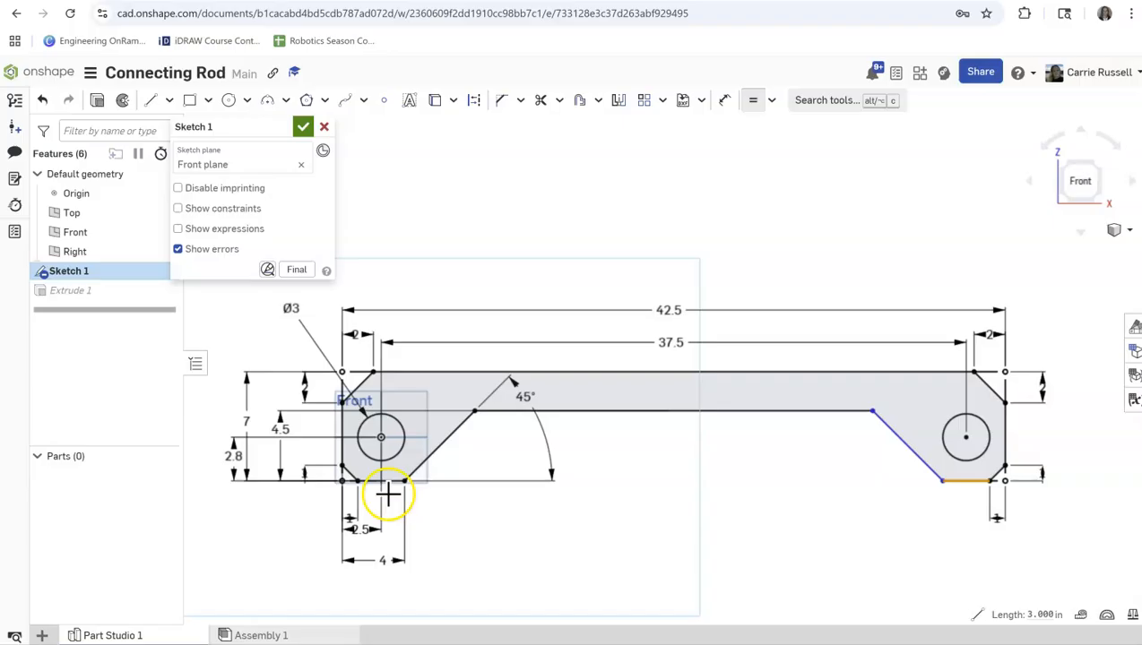
{"action": "left_click", "coordinate": [434, 468]}
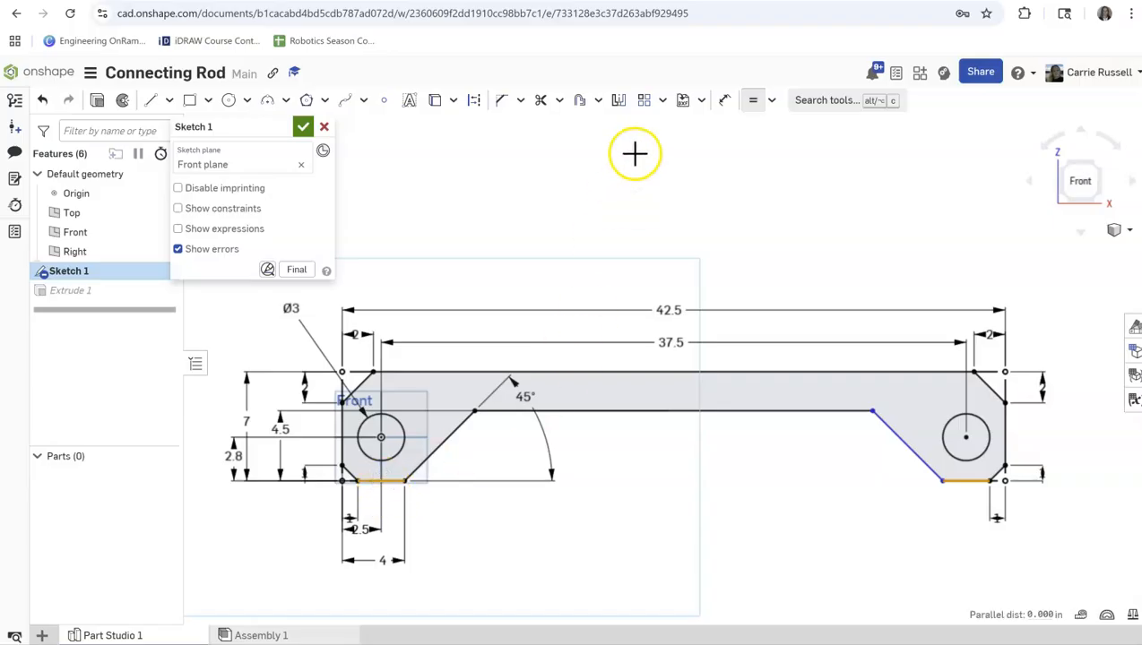
{"action": "left_click", "coordinate": [753, 101]}
{"action": "left_click", "coordinate": [792, 240]}
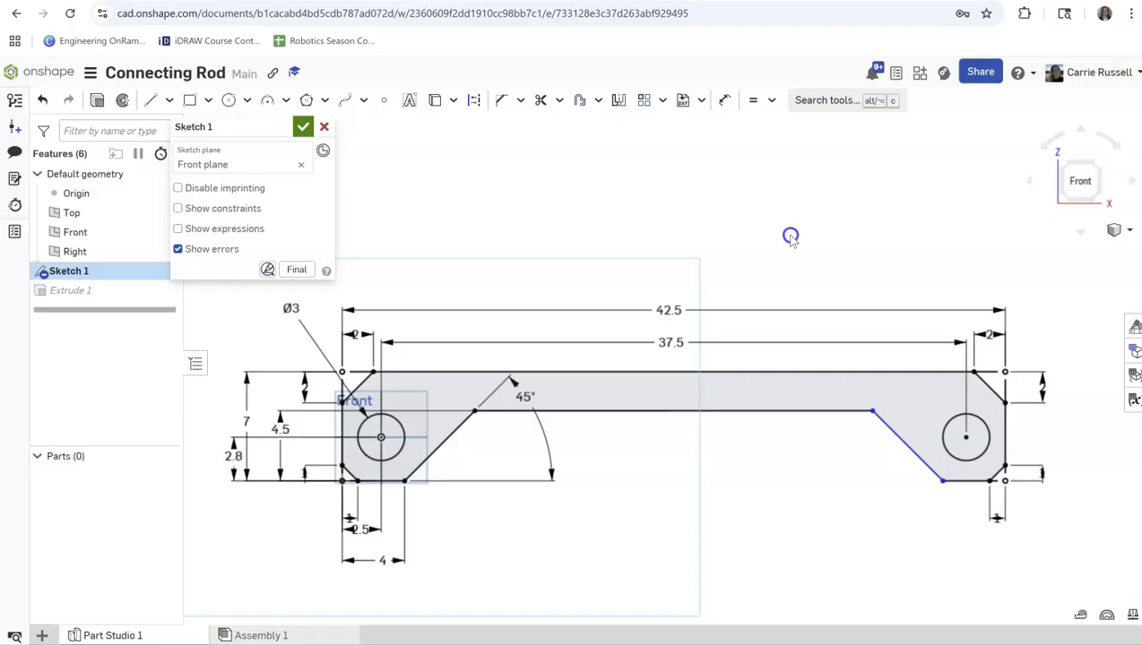
{"action": "left_click", "coordinate": [771, 101]}
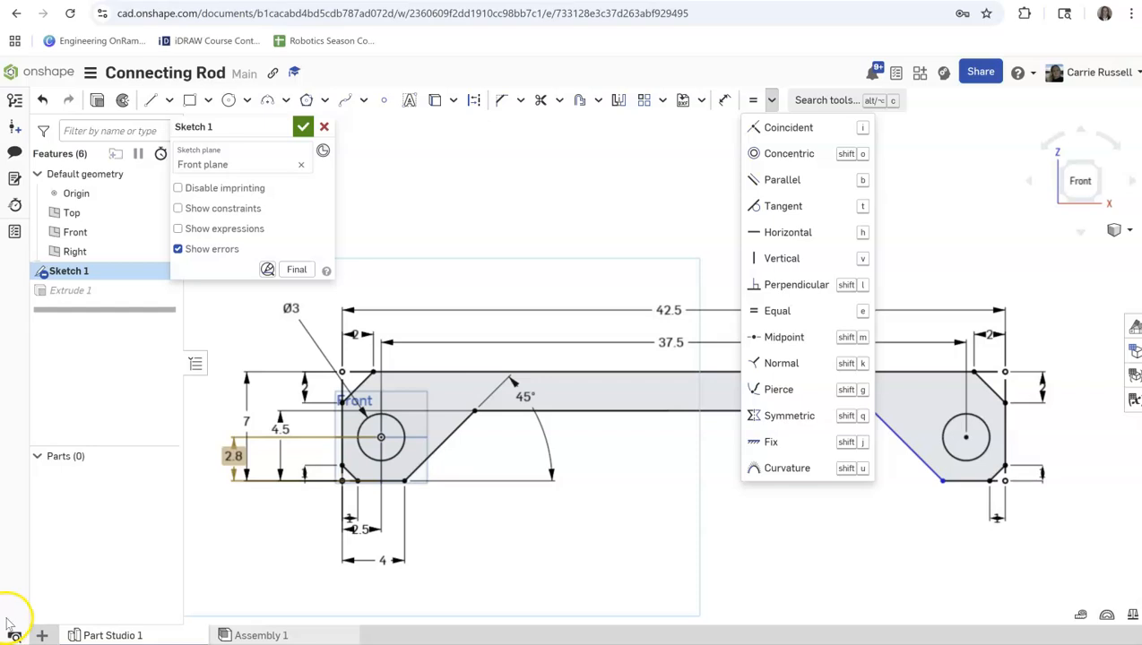
{"action": "left_click", "coordinate": [658, 235]}
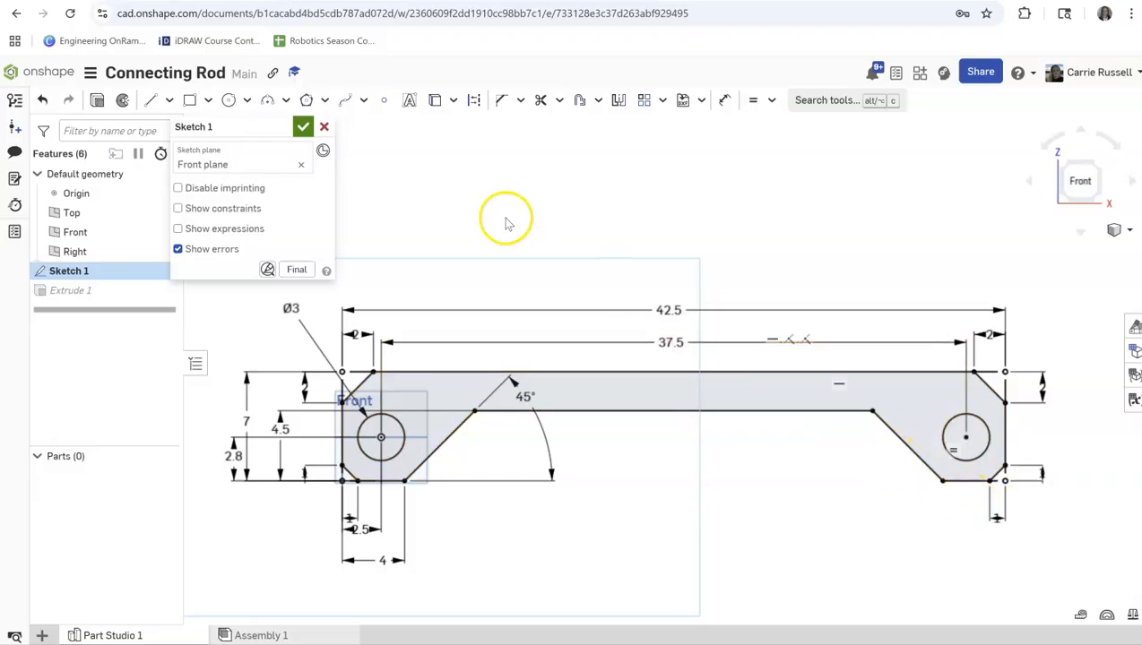
{"action": "left_click", "coordinate": [303, 126]}
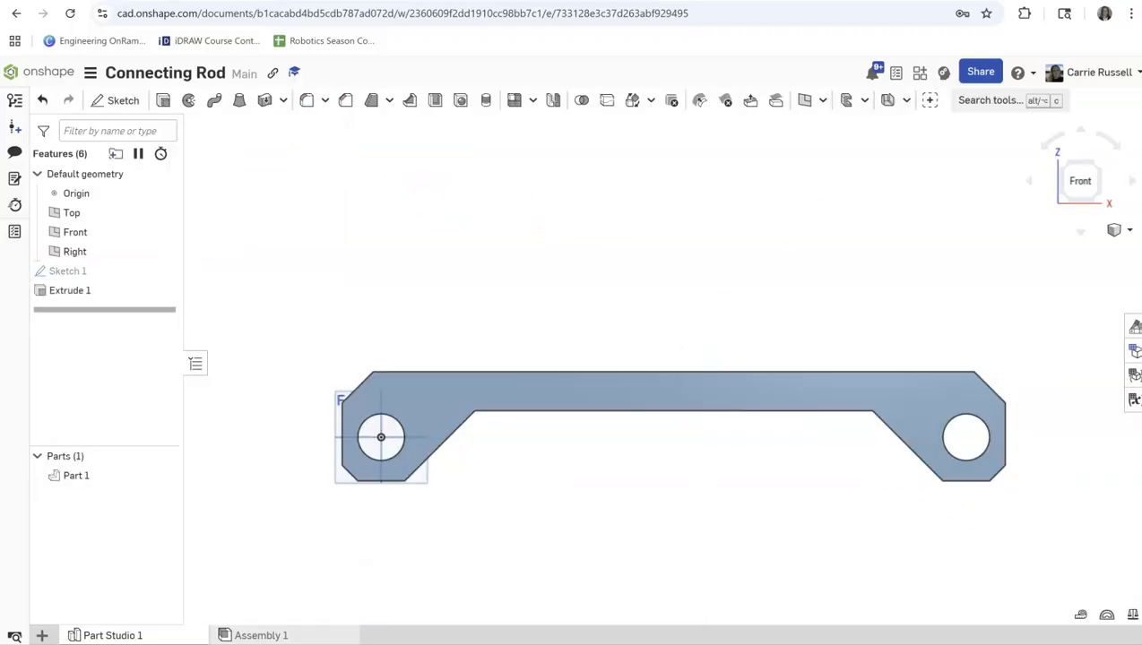
Start a sketch on the rod's long top face and draw a corner rectangle about 7.17 by 0.94 in from its upper left end.
{"action": "left_click", "coordinate": [1116, 231]}
{"action": "left_click", "coordinate": [1072, 251]}
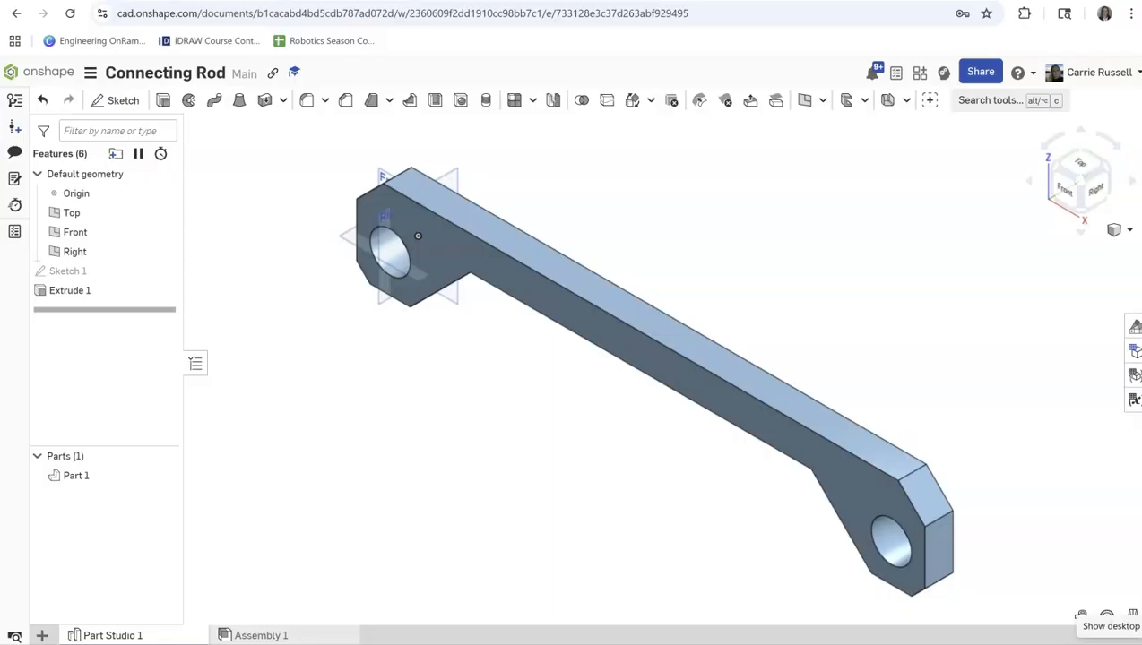
{"action": "left_click", "coordinate": [1076, 162]}
{"action": "left_click", "coordinate": [1071, 169]}
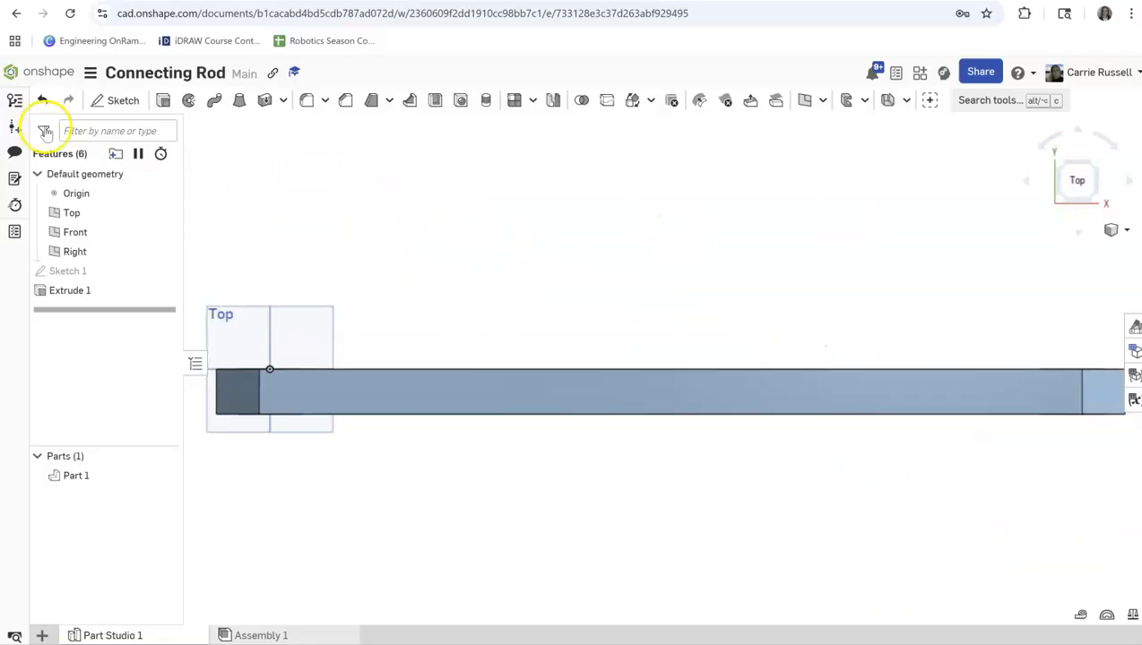
{"action": "left_click", "coordinate": [116, 99]}
{"action": "left_click", "coordinate": [551, 398]}
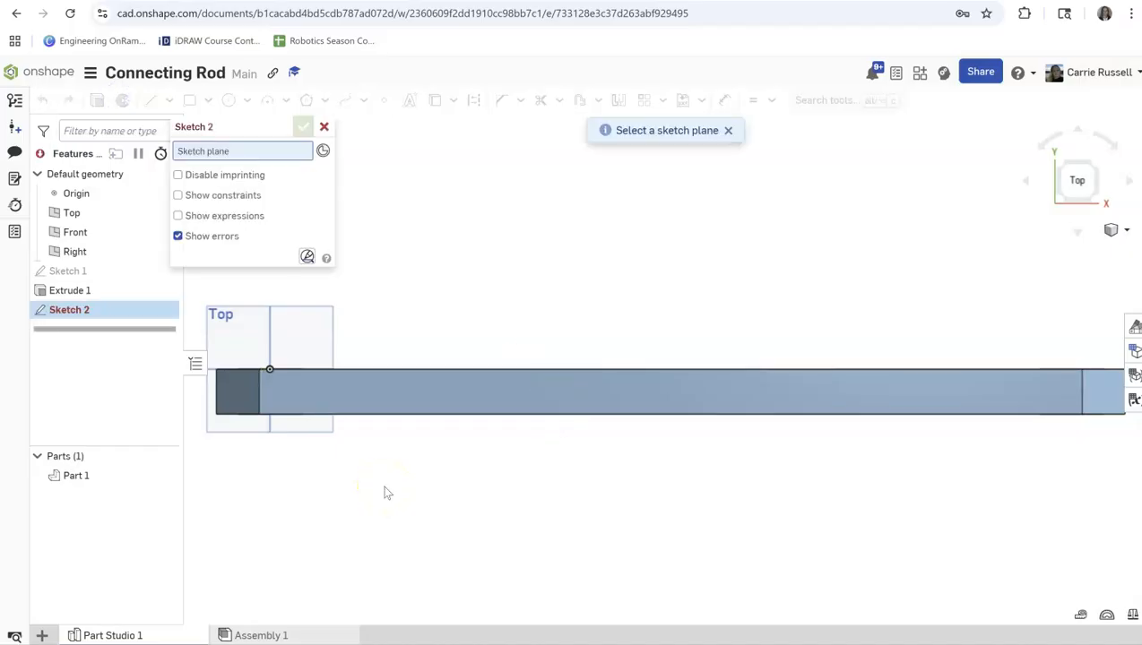
{"action": "left_click", "coordinate": [414, 382]}
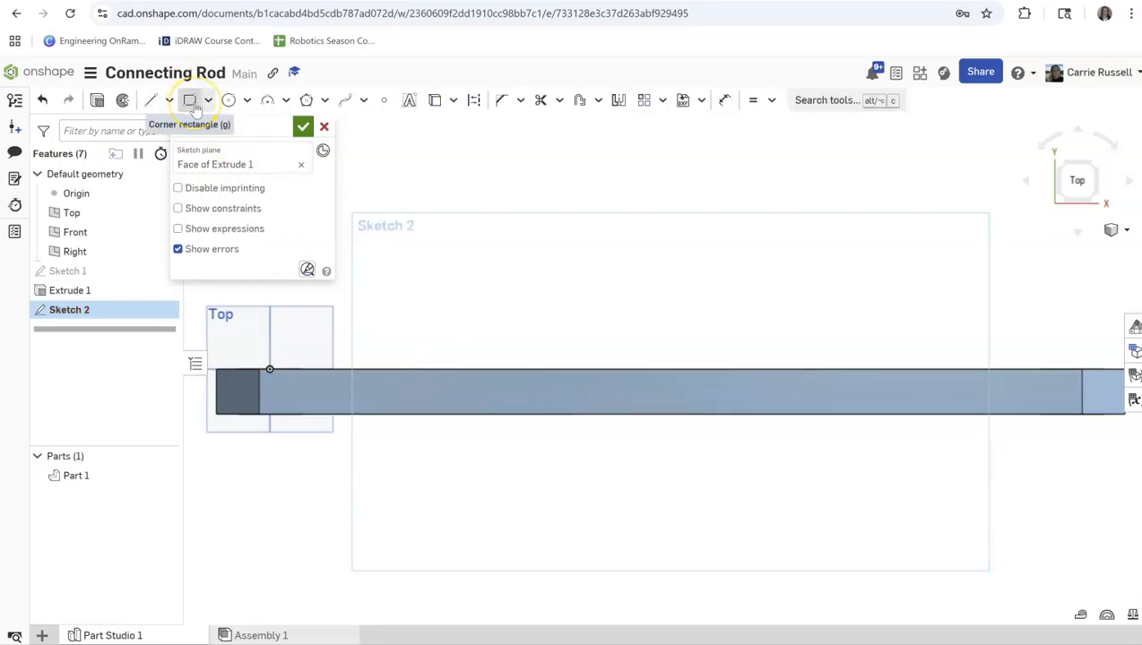
{"action": "left_click", "coordinate": [193, 104]}
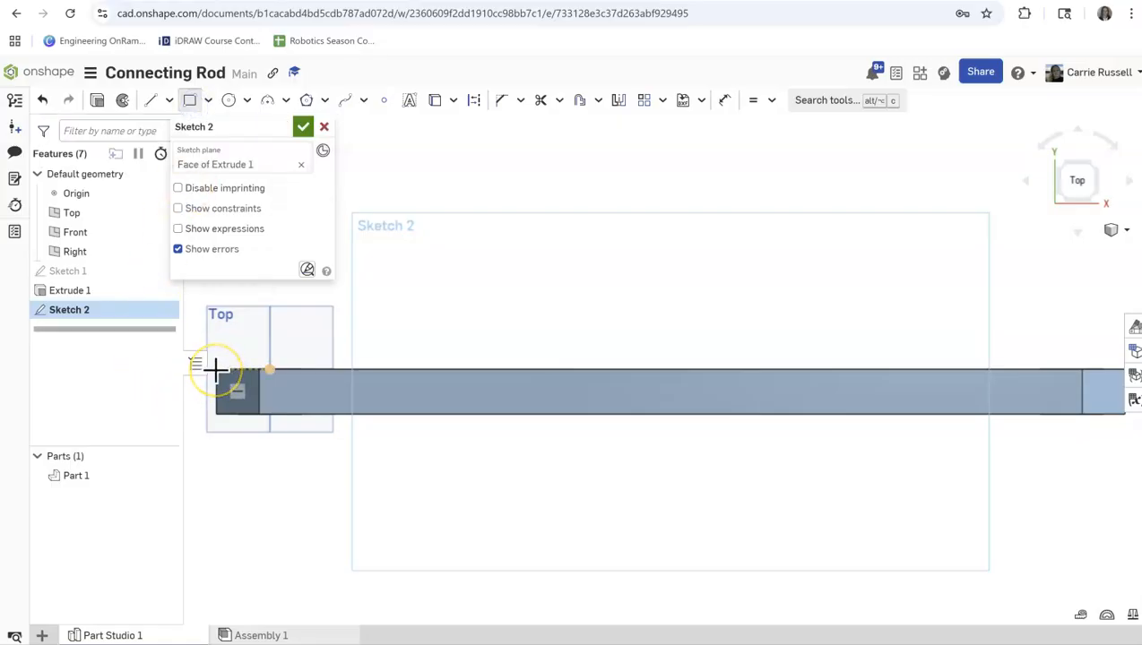
{"action": "left_click_drag", "start_coordinate": [216, 369], "coordinate": [369, 389]}
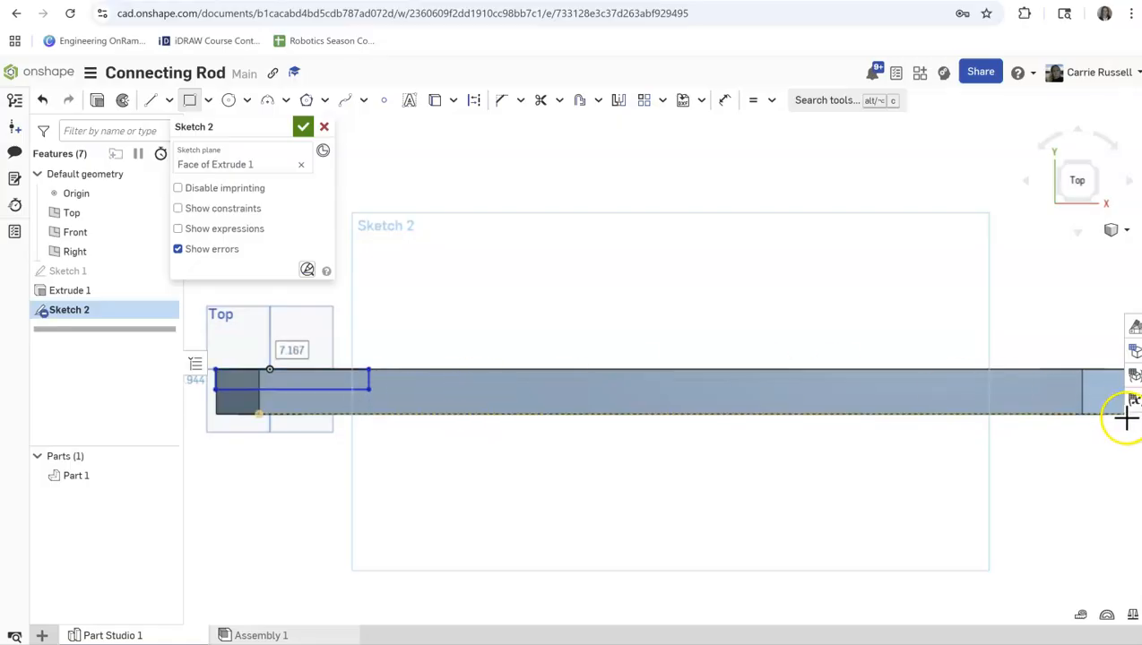
Try to draw a second corner rectangle, about 6.74 by 1.05 in, at the lower right end of the rod in the top view.
{"action": "scroll", "coordinate": [1049, 399], "scroll_direction": "down", "scroll_amount": 3}
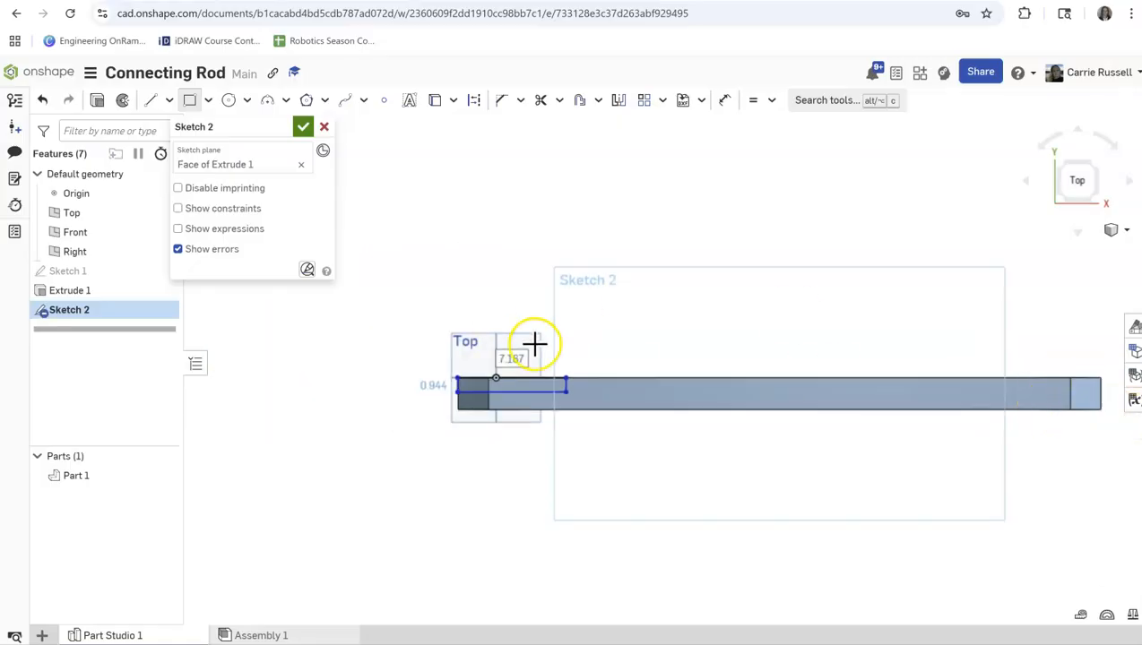
{"action": "scroll", "coordinate": [665, 300], "scroll_direction": "down", "scroll_amount": 1}
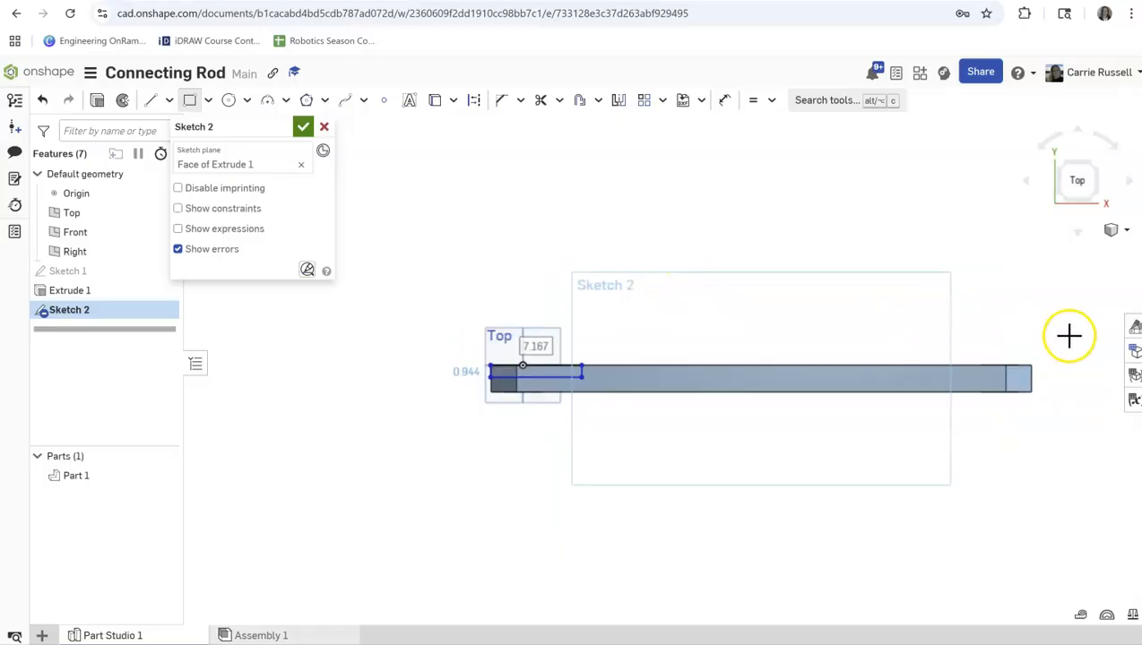
{"action": "scroll", "coordinate": [1068, 336], "scroll_direction": "up", "scroll_amount": 1}
{"action": "scroll", "coordinate": [1068, 336], "scroll_direction": "up", "scroll_amount": 1}
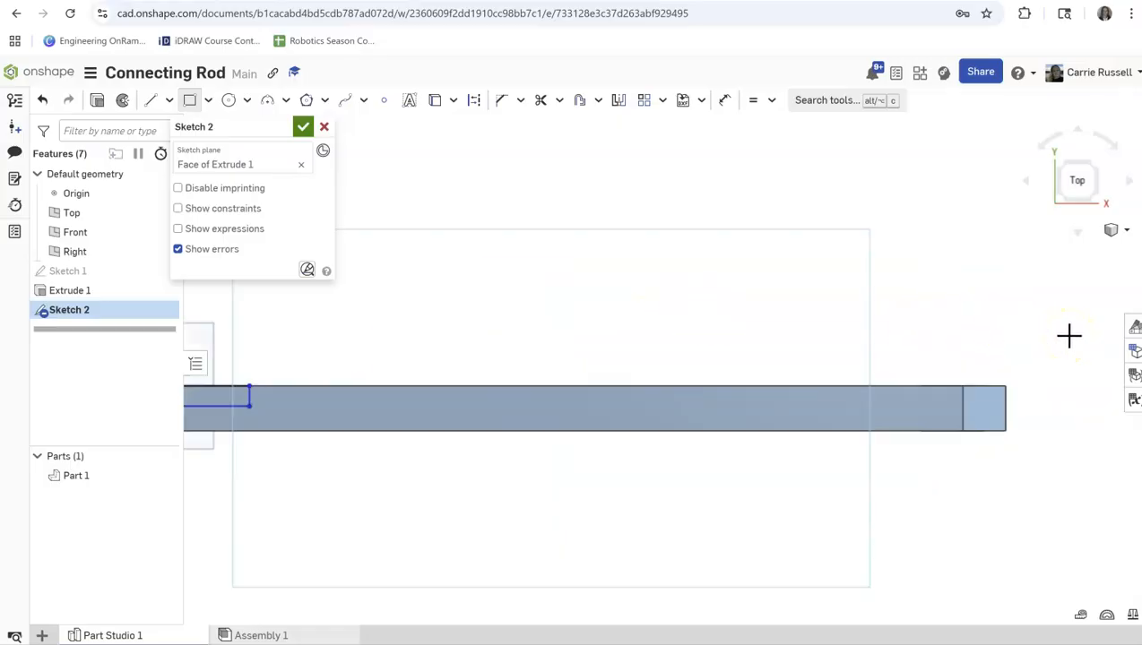
{"action": "left_click", "coordinate": [1017, 414]}
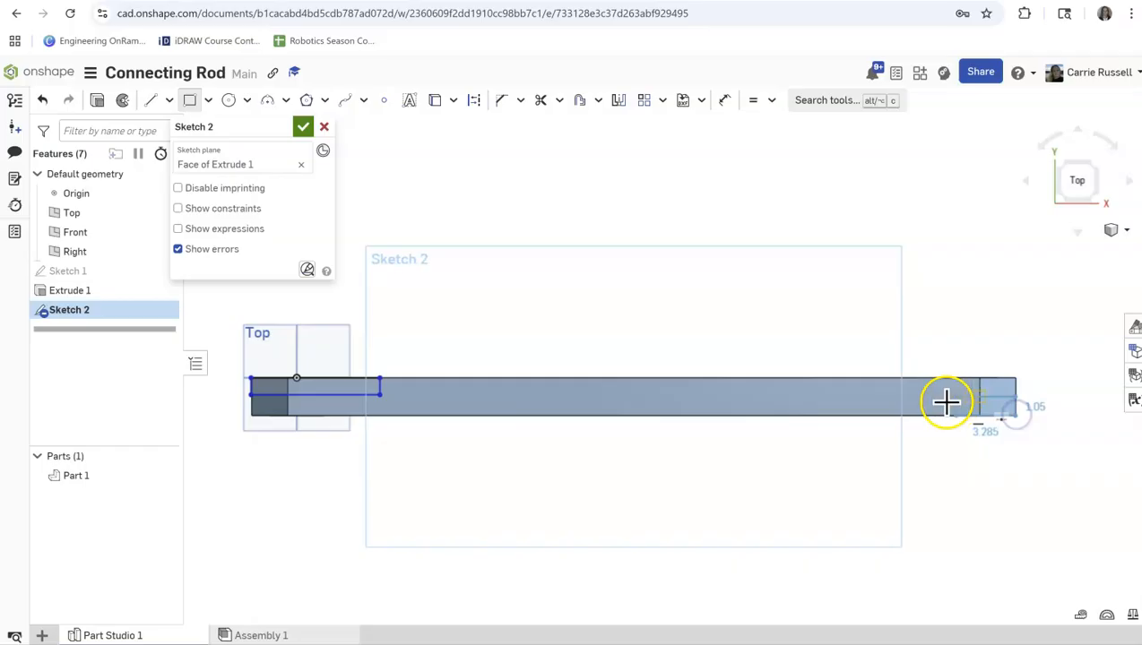
{"action": "left_click", "coordinate": [894, 399]}
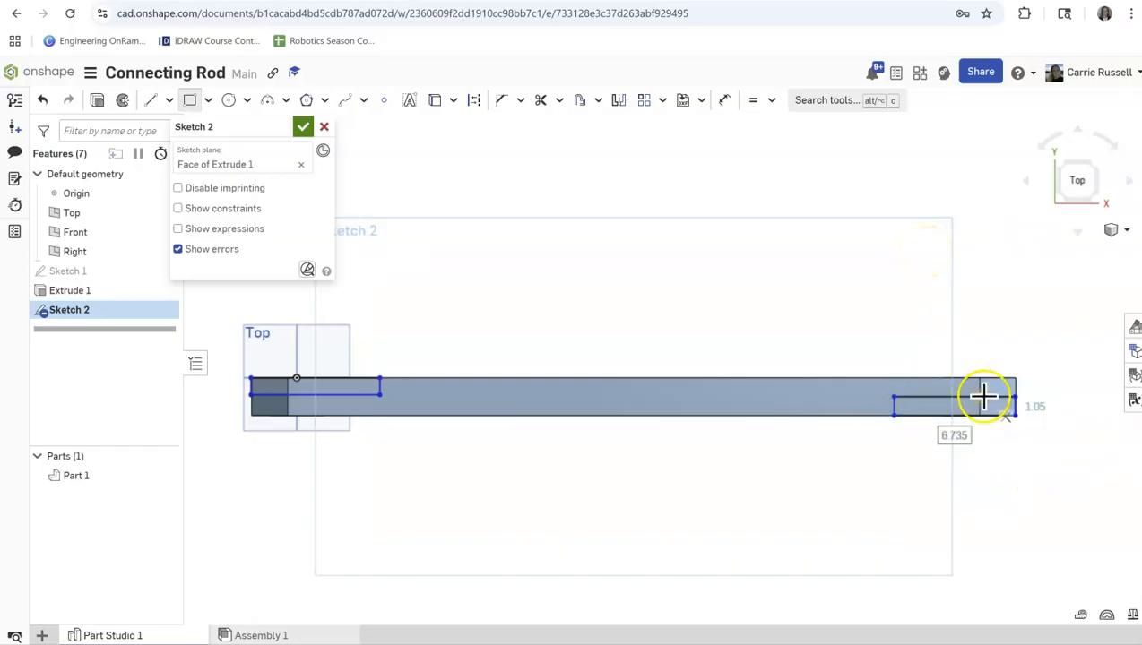
{"action": "left_click", "coordinate": [978, 395]}
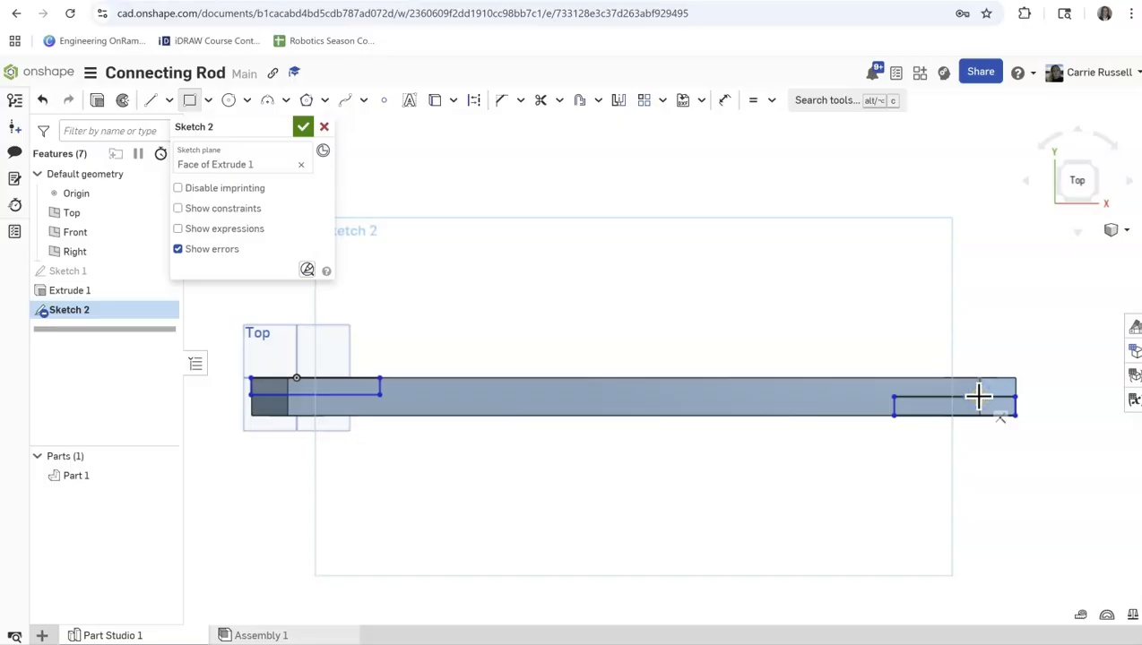
{"action": "left_click", "coordinate": [951, 416]}
{"action": "right_click_drag", "start_coordinate": [978, 434], "coordinate": [964, 457]}
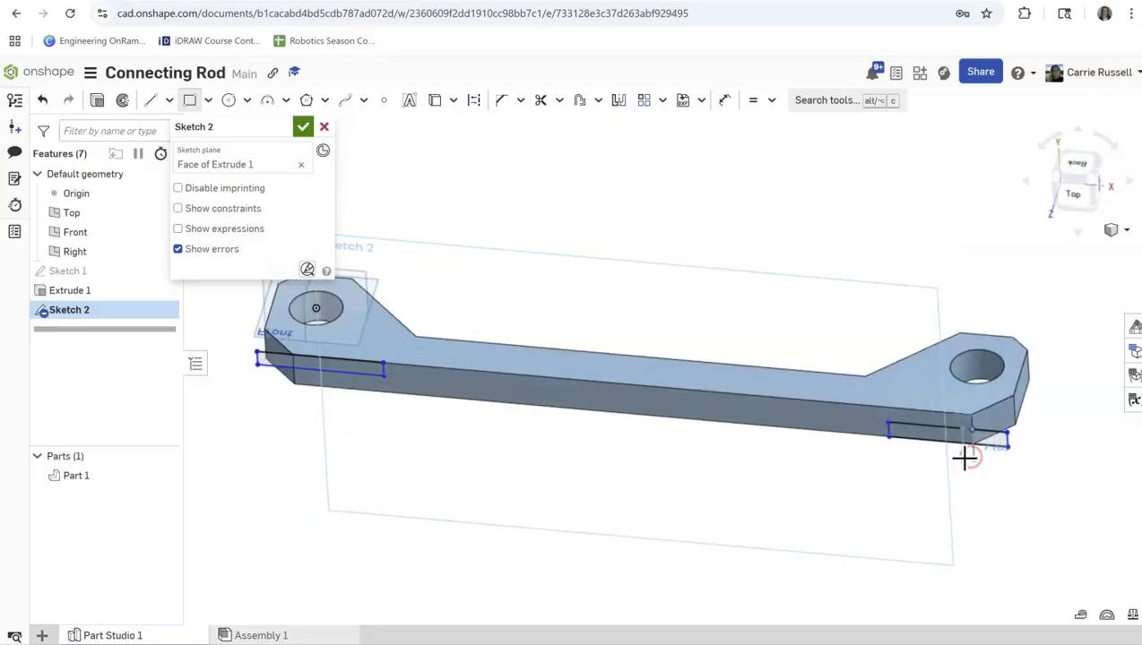
{"action": "key", "text": "Escape"}
{"action": "key", "text": "ctrl+z"}
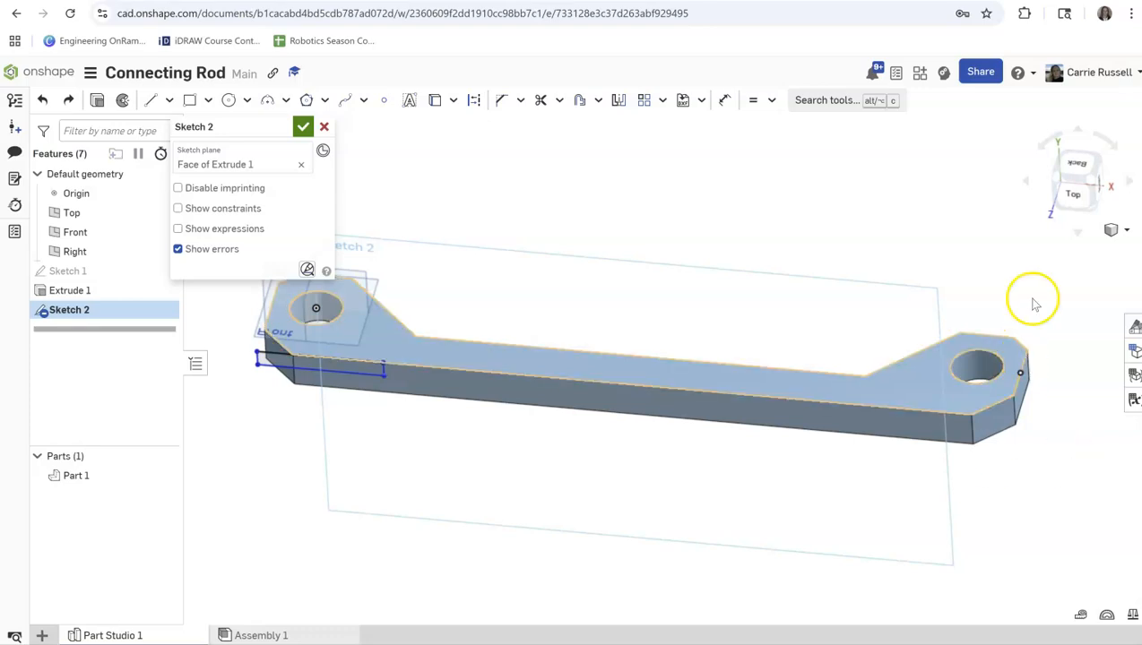
Draw a corner rectangle about 5.73 by 0.77 in from the rod's lower right end corner in the top view.
{"action": "left_click", "coordinate": [1065, 196]}
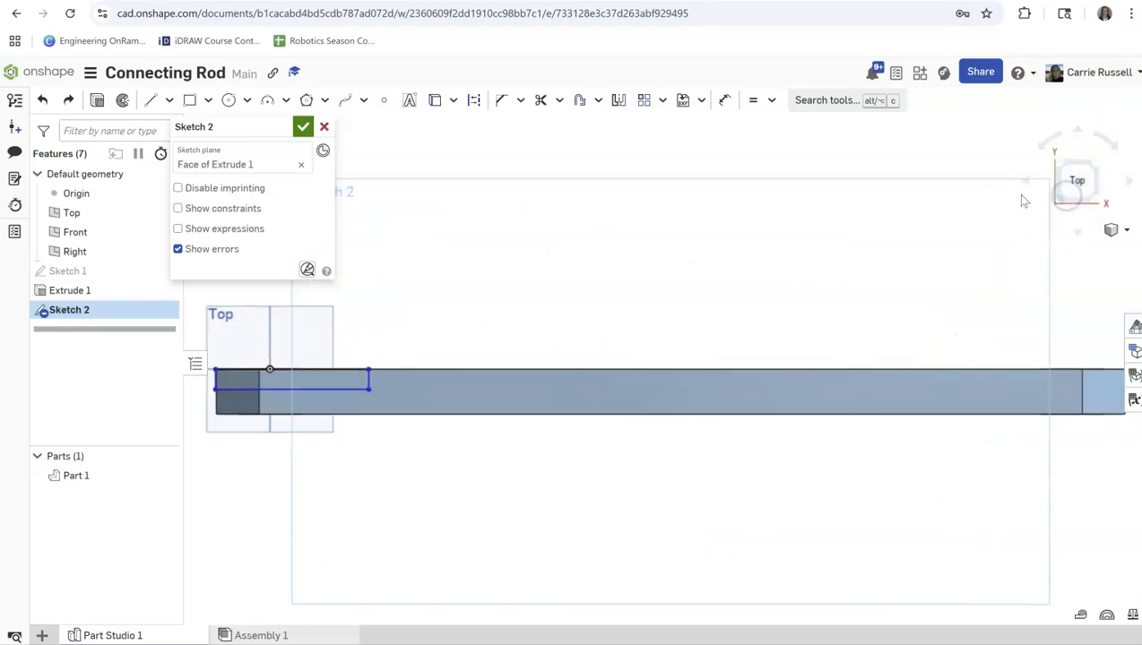
{"action": "scroll", "coordinate": [1078, 381], "scroll_direction": "down", "scroll_amount": 3}
{"action": "scroll", "coordinate": [1089, 391], "scroll_direction": "up", "scroll_amount": 1}
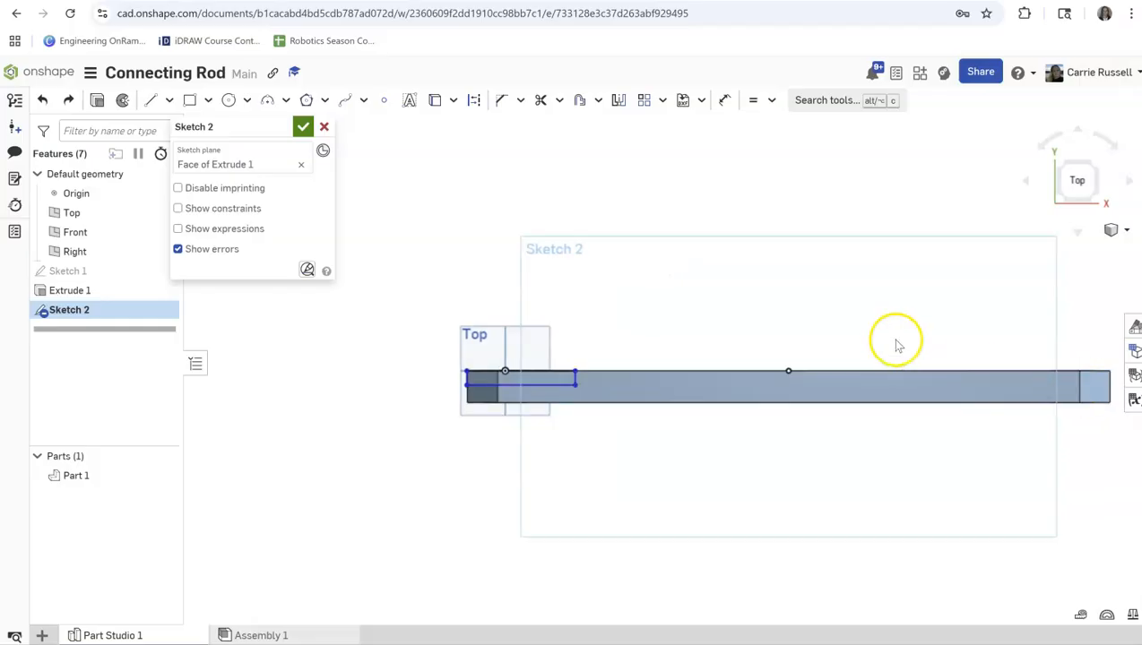
{"action": "scroll", "coordinate": [894, 339], "scroll_direction": "up", "scroll_amount": 2}
{"action": "scroll", "coordinate": [894, 339], "scroll_direction": "down", "scroll_amount": 3}
{"action": "scroll", "coordinate": [1112, 403], "scroll_direction": "up", "scroll_amount": 3}
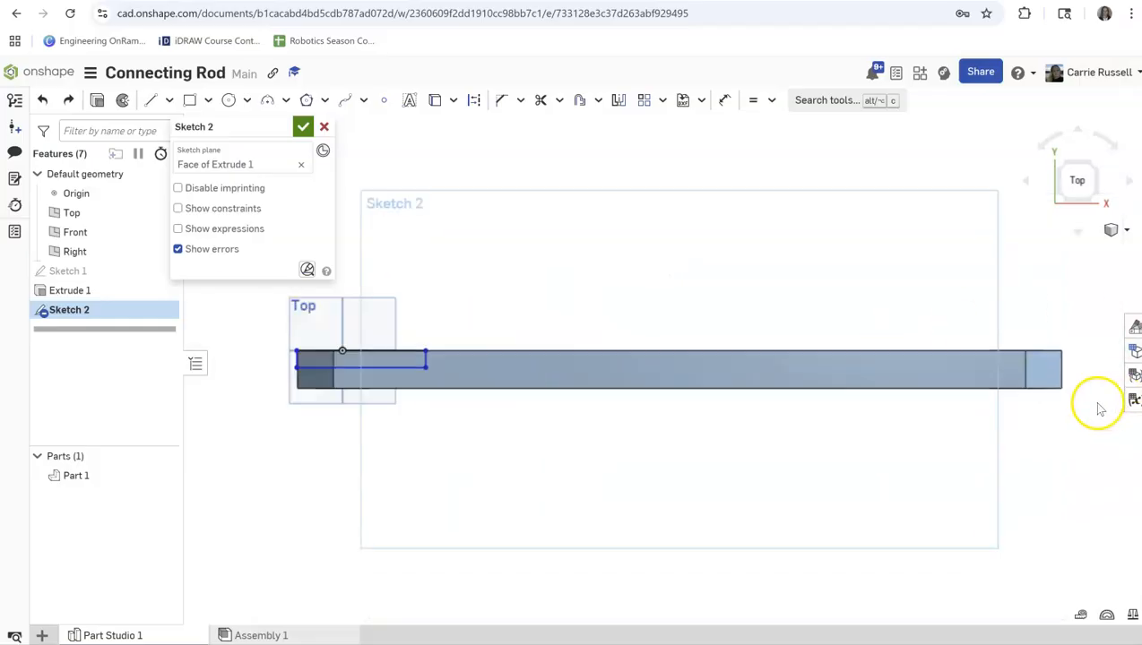
{"action": "left_click", "coordinate": [191, 100]}
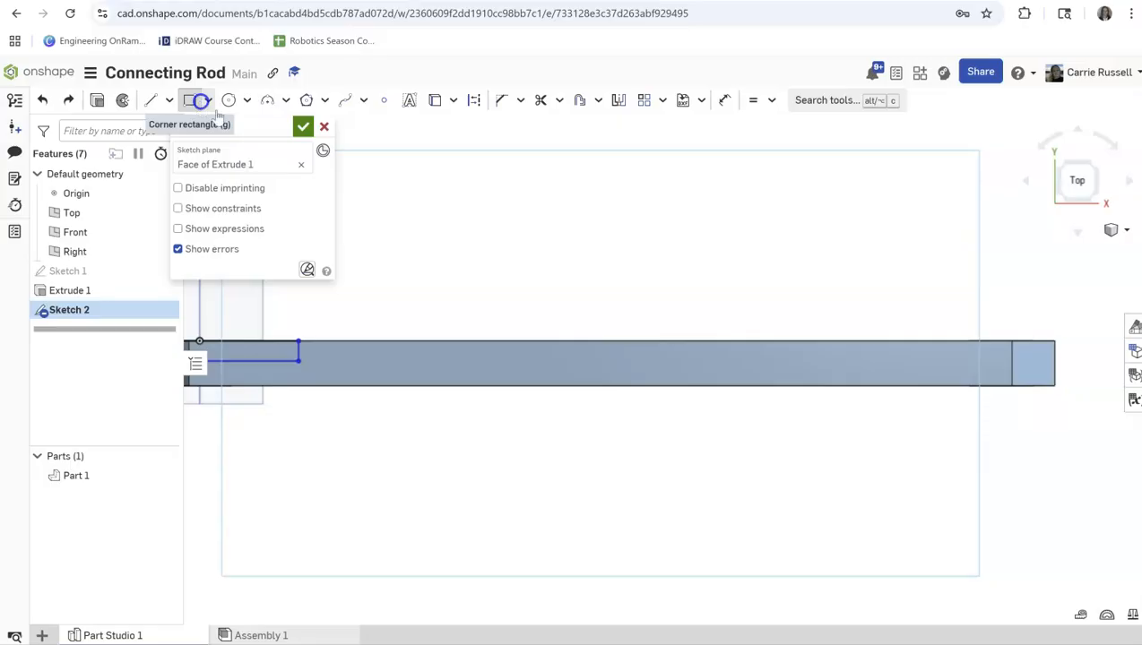
{"action": "left_click", "coordinate": [1054, 386]}
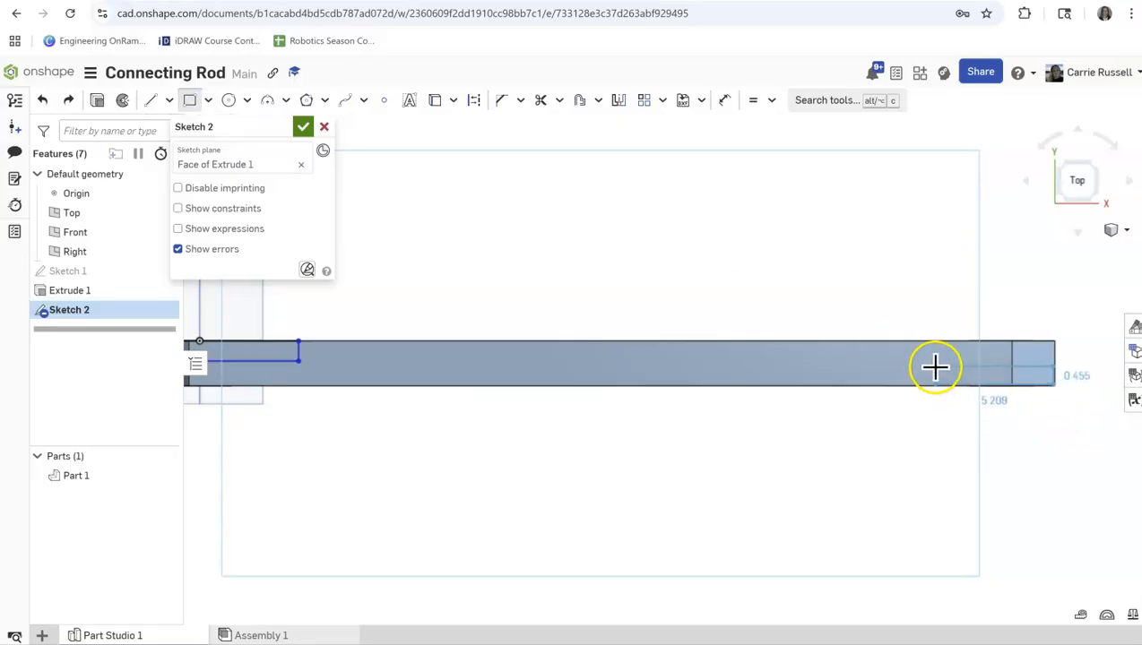
{"action": "left_click", "coordinate": [929, 367]}
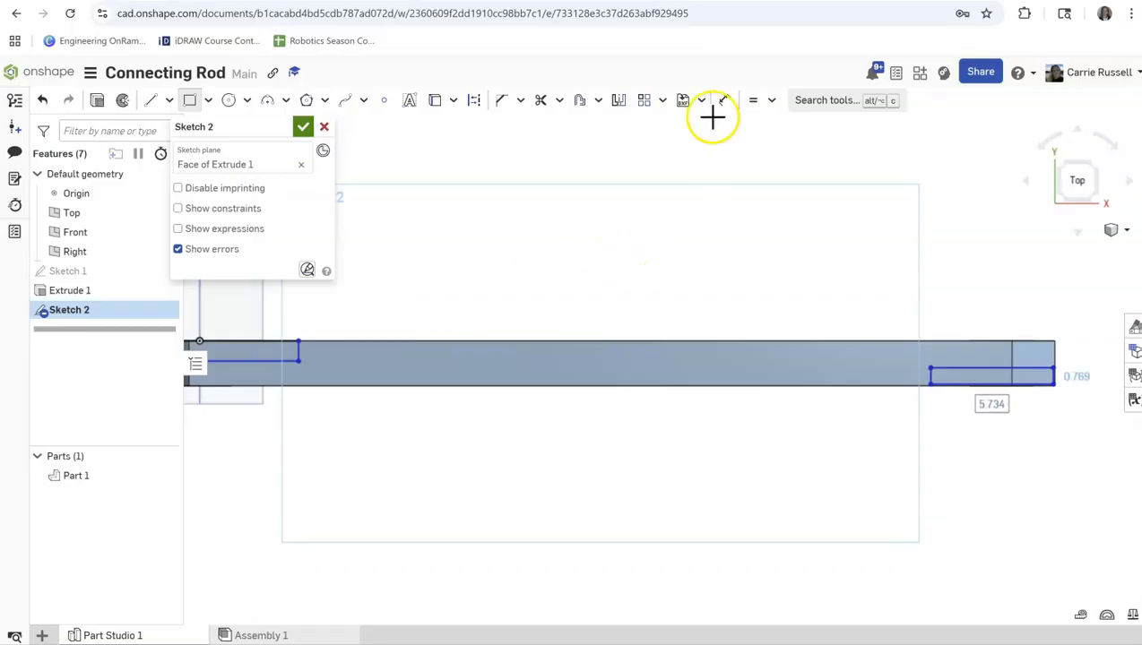
Dimension the left rectangle's length and set it to 7 in.
{"action": "scroll", "coordinate": [235, 332], "scroll_direction": "down", "scroll_amount": 2}
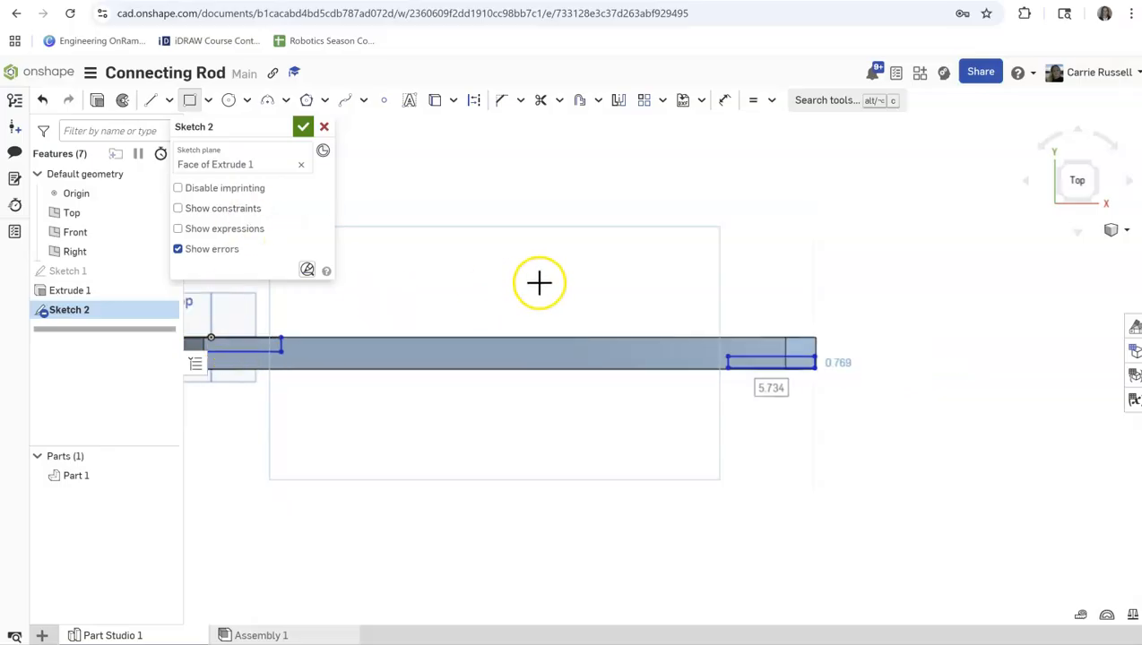
{"action": "scroll", "coordinate": [538, 283], "scroll_direction": "up", "scroll_amount": 1}
{"action": "scroll", "coordinate": [538, 283], "scroll_direction": "down", "scroll_amount": 3}
{"action": "scroll", "coordinate": [293, 338], "scroll_direction": "up", "scroll_amount": 1}
{"action": "scroll", "coordinate": [293, 339], "scroll_direction": "up", "scroll_amount": 2}
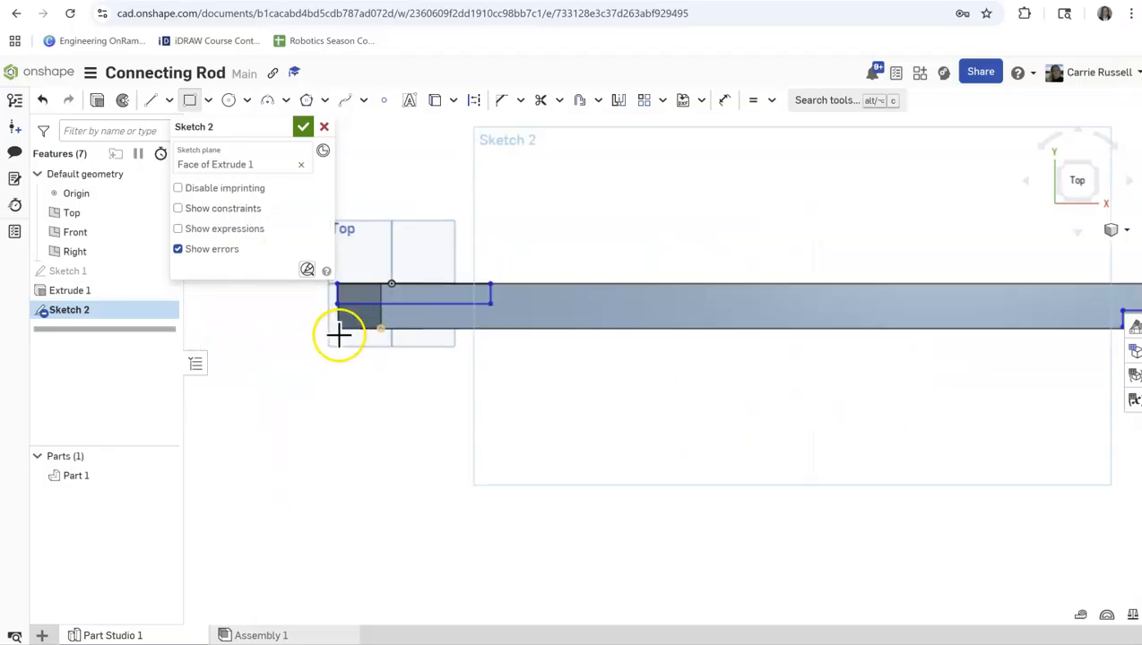
{"action": "scroll", "coordinate": [199, 365], "scroll_direction": "up", "scroll_amount": 1}
{"action": "scroll", "coordinate": [581, 384], "scroll_direction": "down", "scroll_amount": 3}
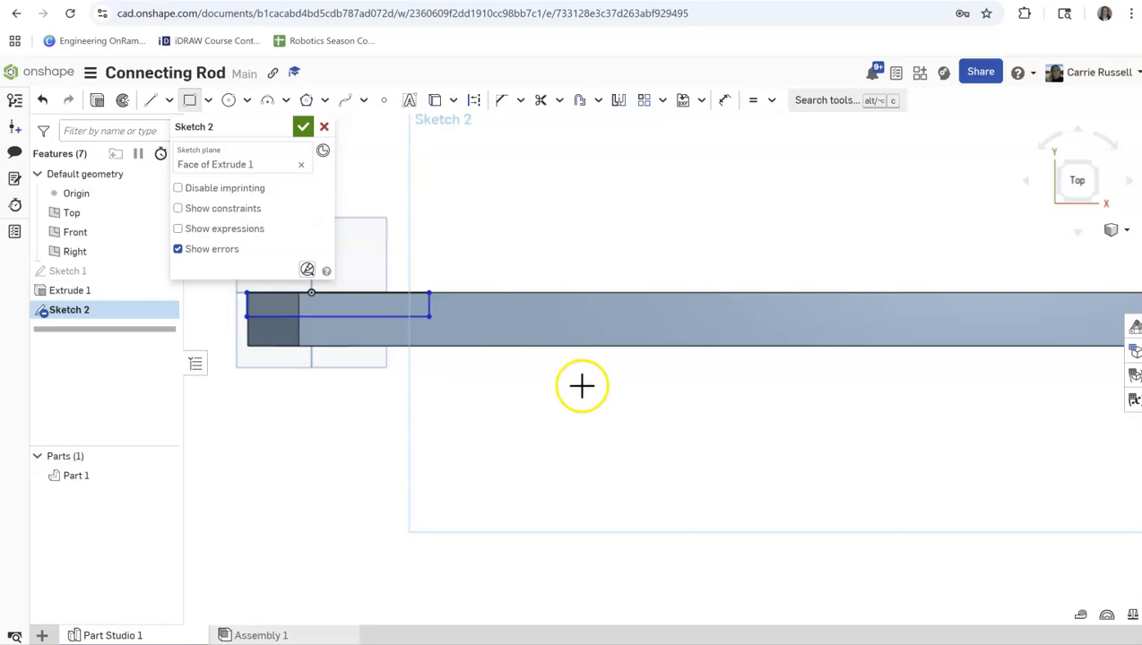
{"action": "scroll", "coordinate": [371, 413], "scroll_direction": "up", "scroll_amount": 3}
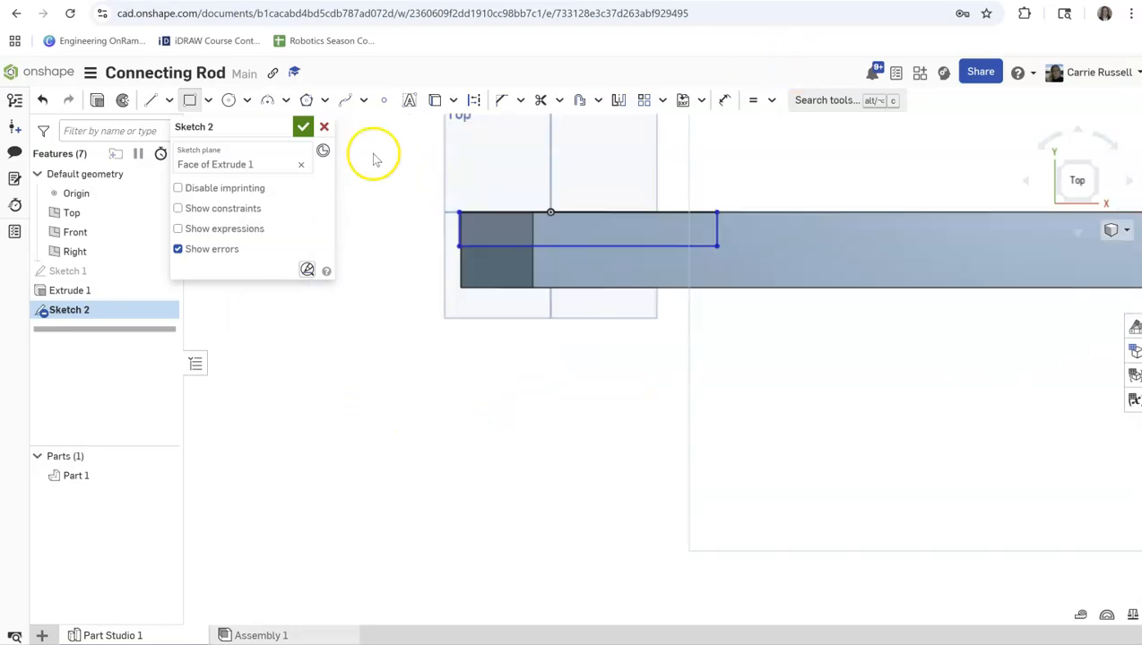
{"action": "left_click", "coordinate": [726, 99]}
{"action": "left_click", "coordinate": [613, 249]}
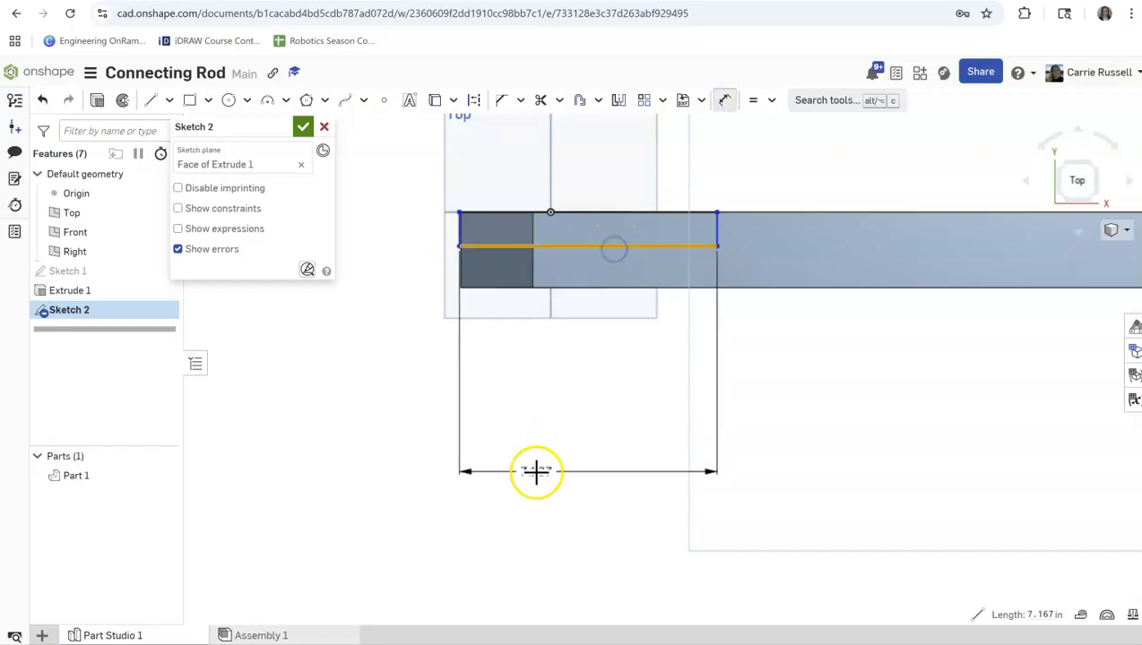
{"action": "left_click", "coordinate": [535, 472]}
{"action": "type", "text": "7"}
{"action": "key", "text": "Return"}
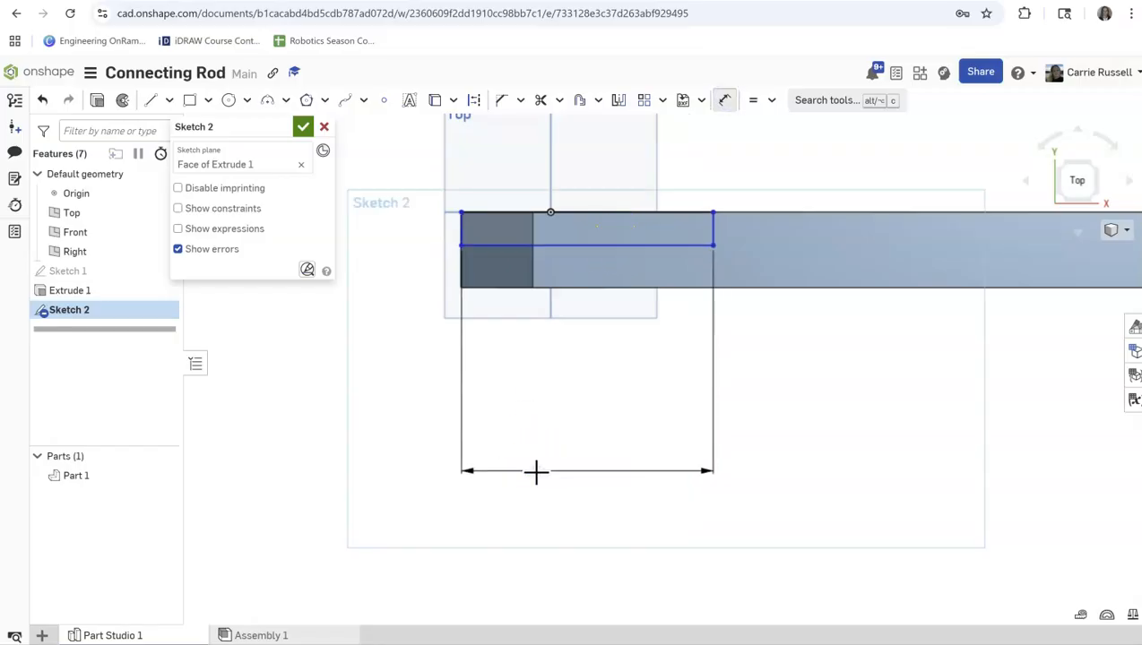
Dimension the gap between the left rectangle's lower edge and the rod's lower edge, and set it to 1.3 in.
{"action": "left_click", "coordinate": [504, 246]}
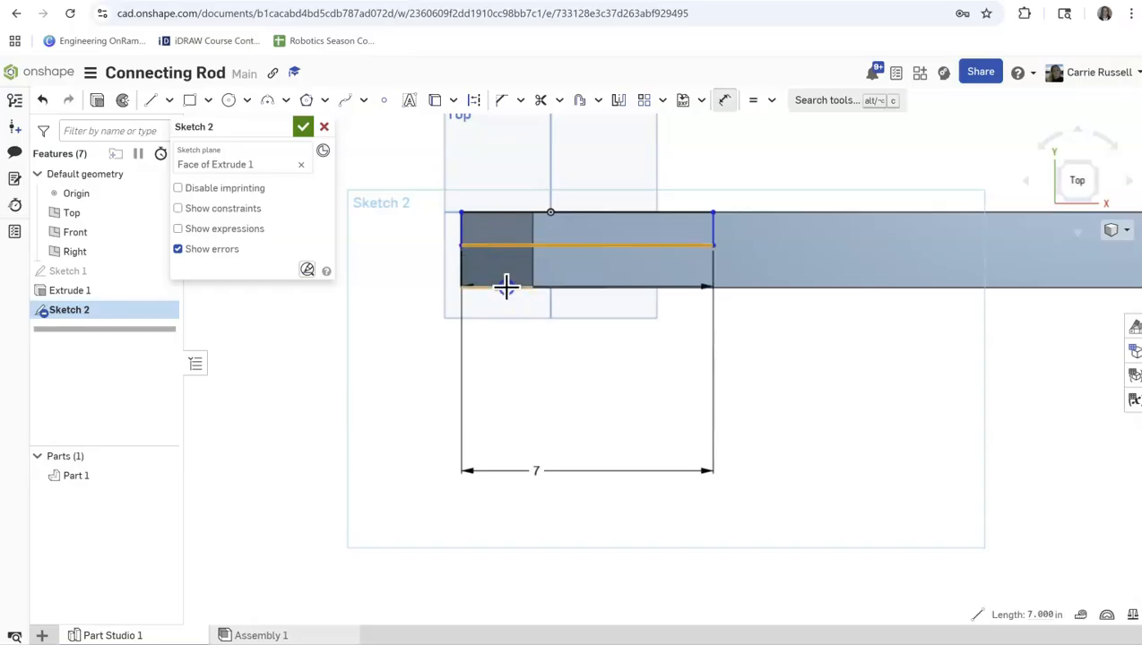
{"action": "left_click", "coordinate": [504, 285]}
{"action": "left_click", "coordinate": [394, 280]}
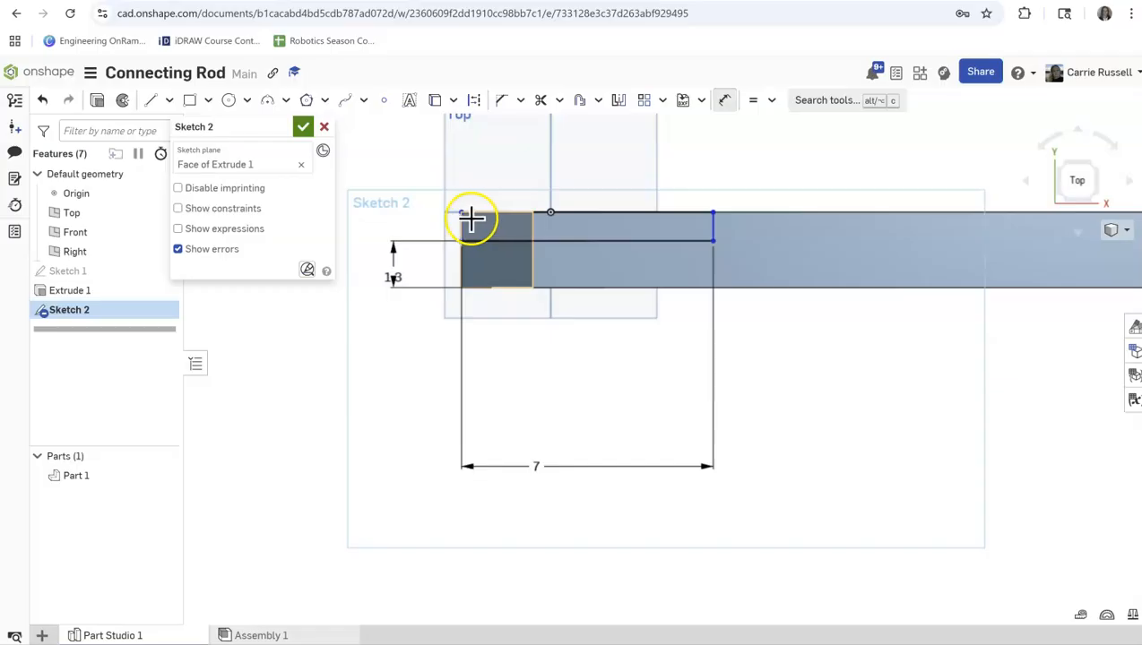
Make the left rectangle's upper left corner coincident with the rod's upper left corner.
{"action": "left_click_drag", "start_coordinate": [459, 213], "coordinate": [483, 214]}
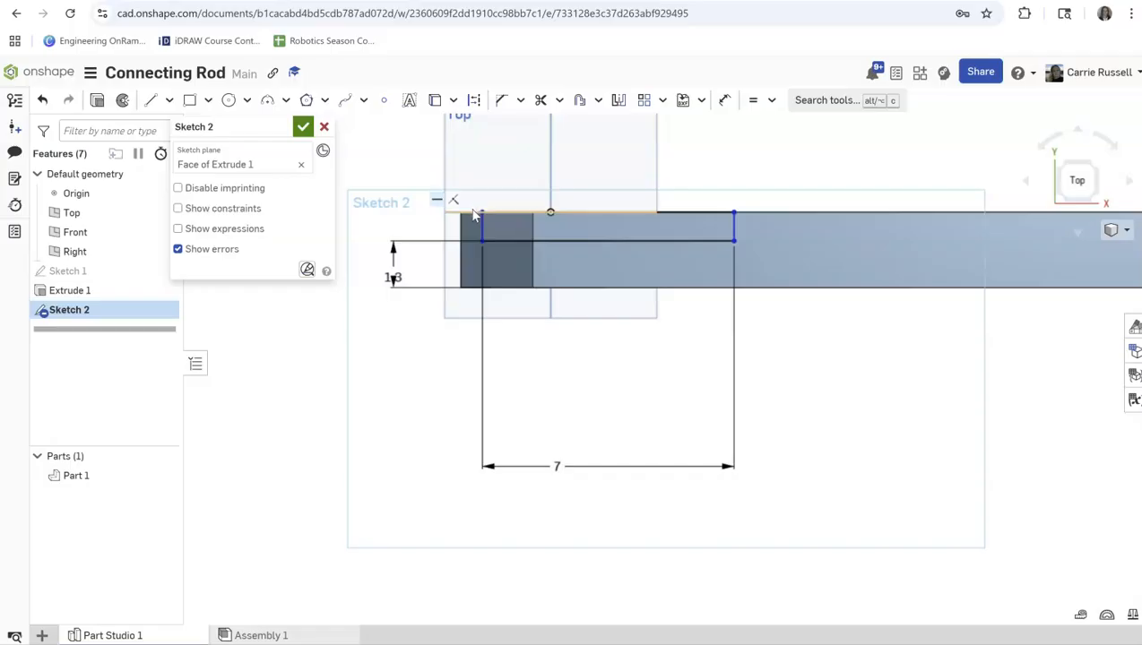
{"action": "left_click", "coordinate": [482, 215]}
{"action": "left_click", "coordinate": [773, 101]}
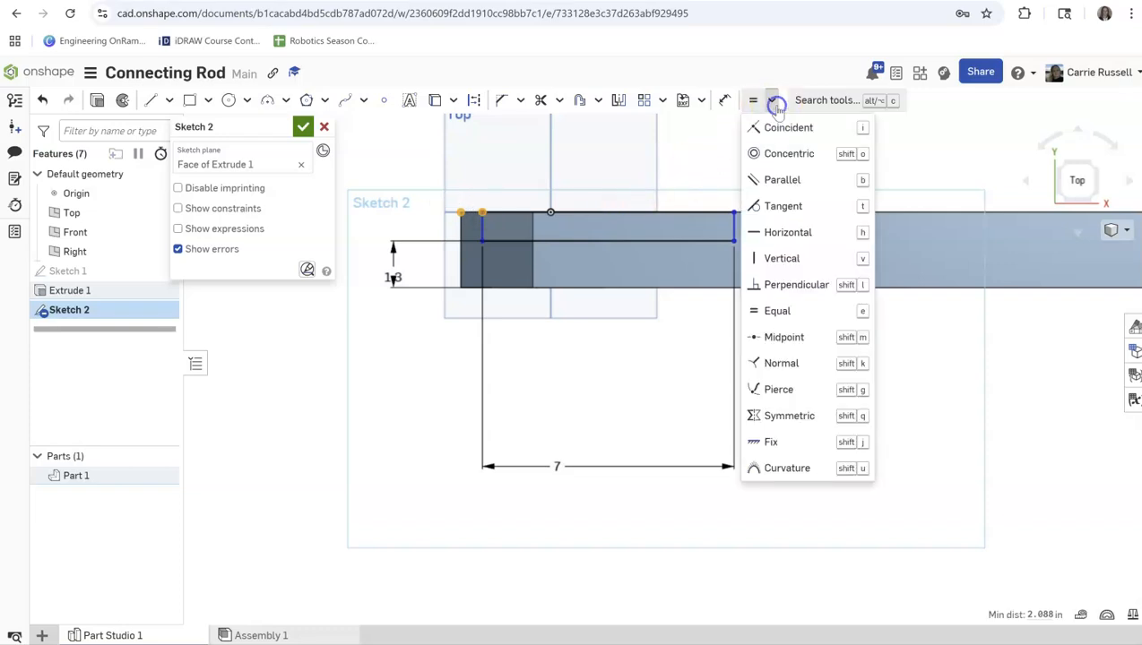
{"action": "left_click", "coordinate": [776, 128]}
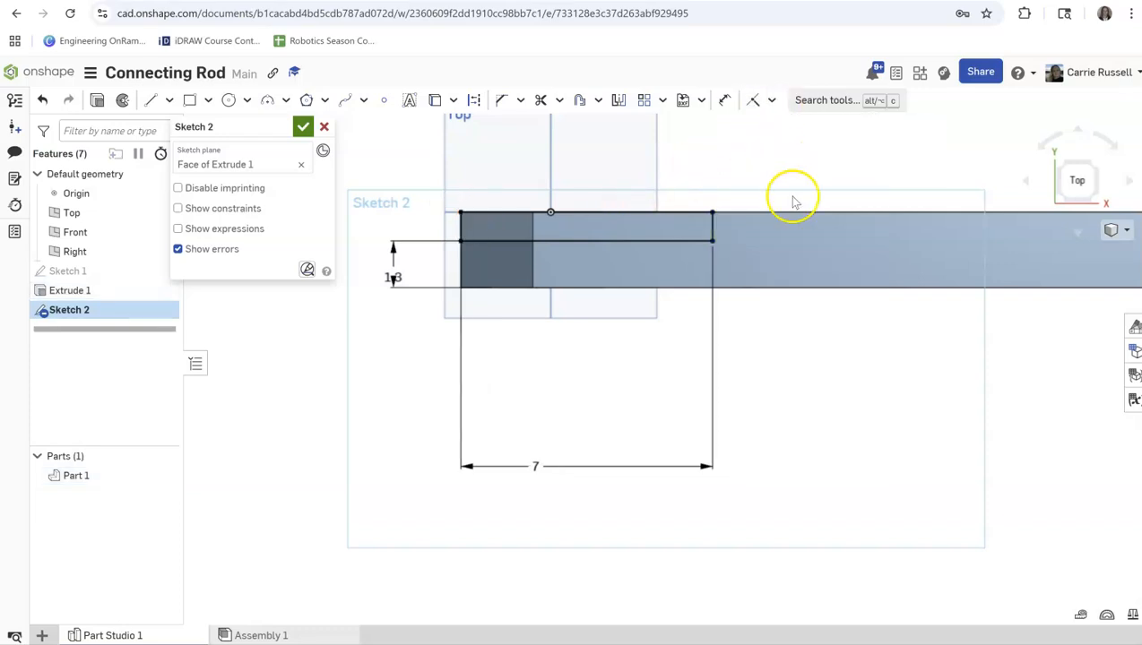
Dimension the right rectangle's lower left corner from the rod's lower left corner, and set the distance to 35.5 in.
{"action": "scroll", "coordinate": [813, 308], "scroll_direction": "down", "scroll_amount": 1}
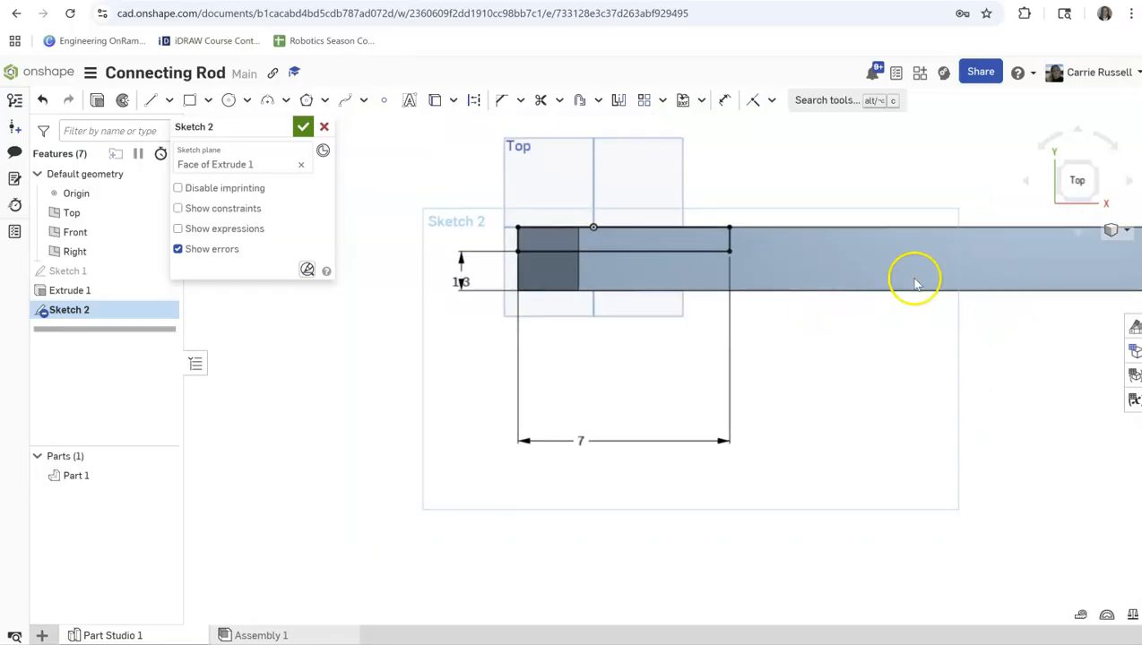
{"action": "left_click", "coordinate": [1076, 177]}
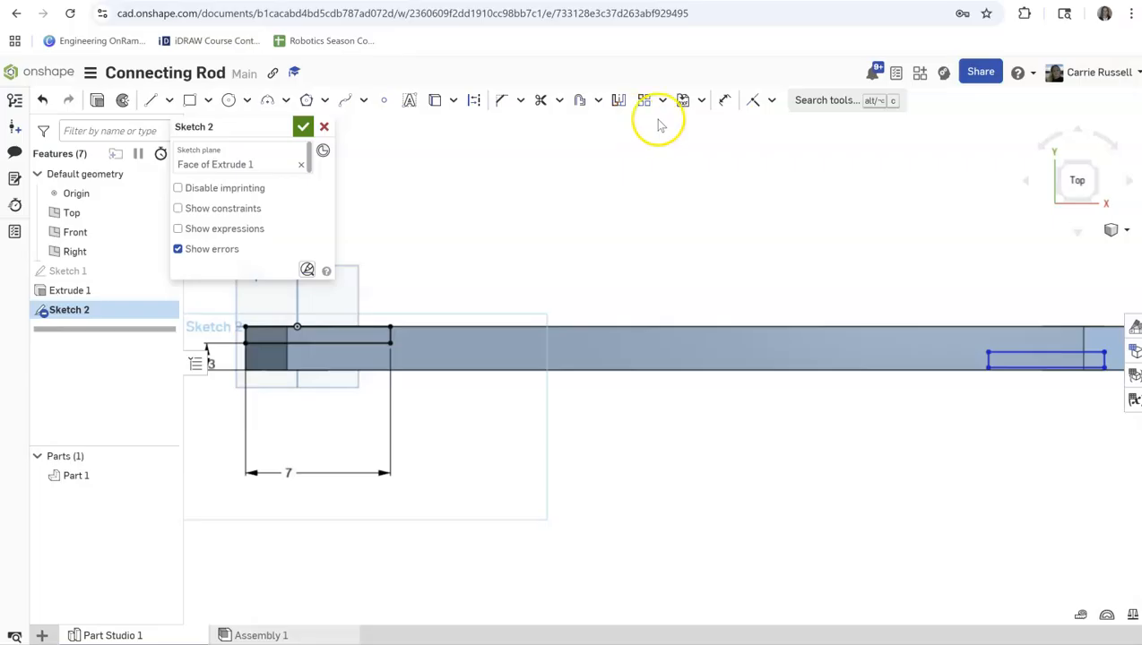
{"action": "left_click", "coordinate": [724, 100]}
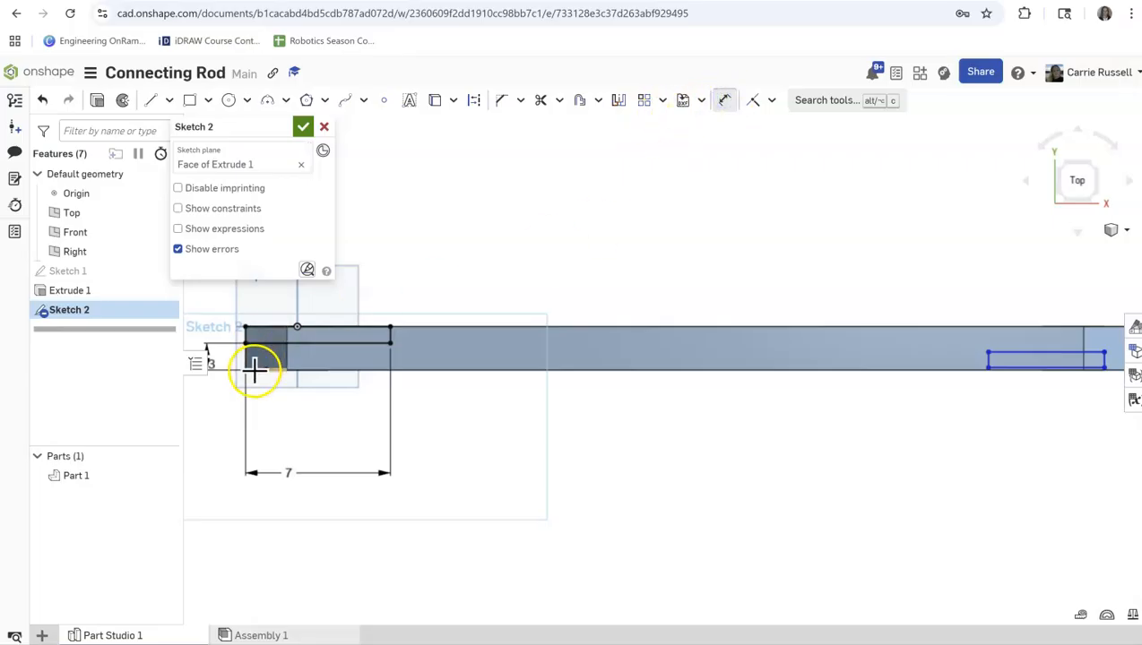
{"action": "left_click", "coordinate": [986, 369]}
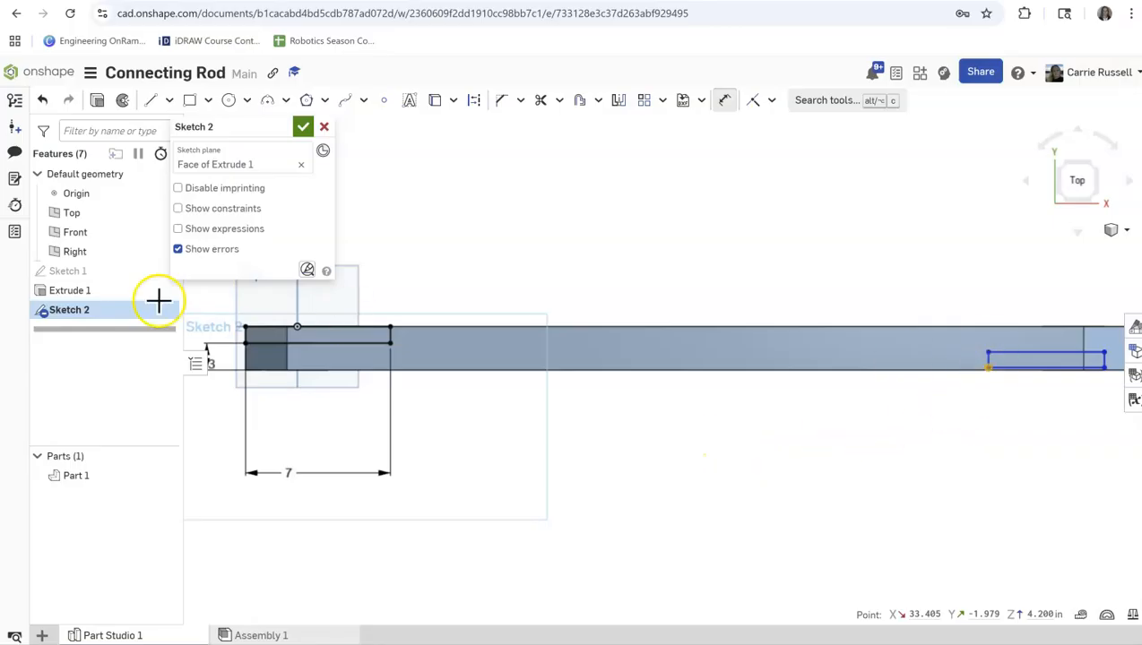
{"action": "left_click", "coordinate": [246, 364]}
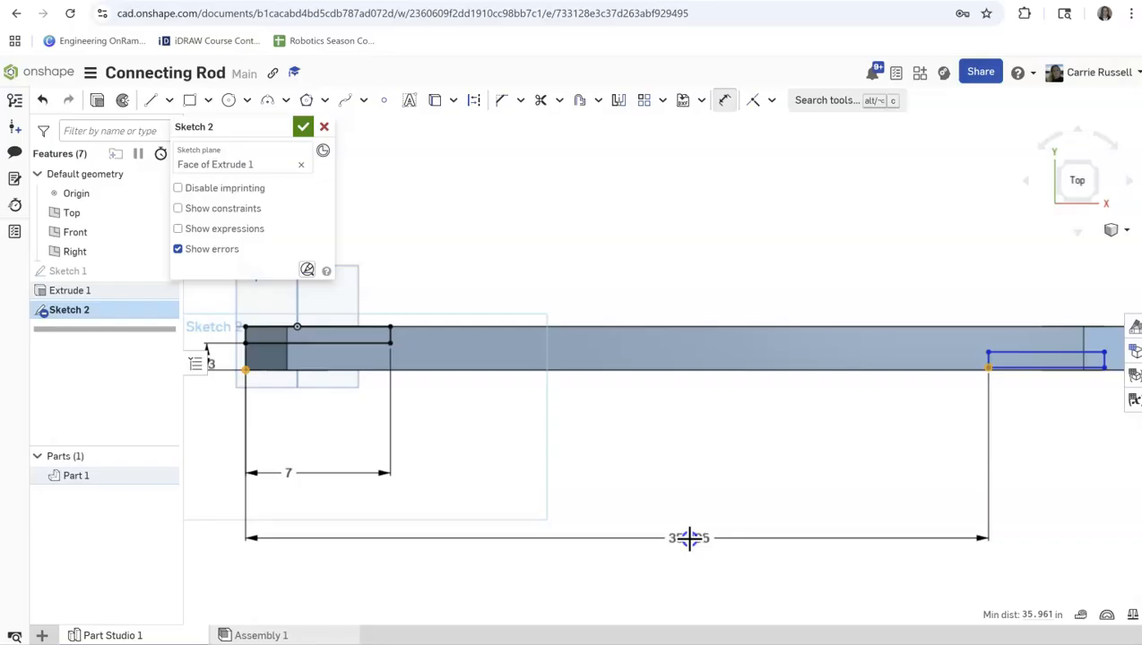
{"action": "left_click", "coordinate": [688, 539]}
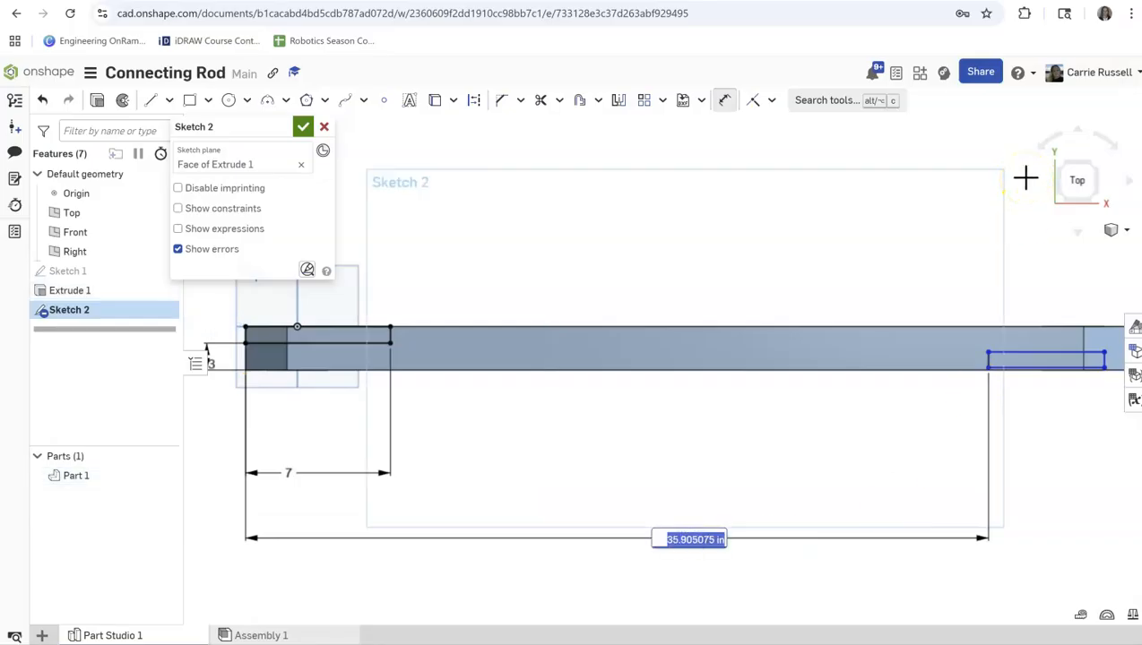
{"action": "type", "text": "35.5"}
{"action": "key", "text": "Return"}
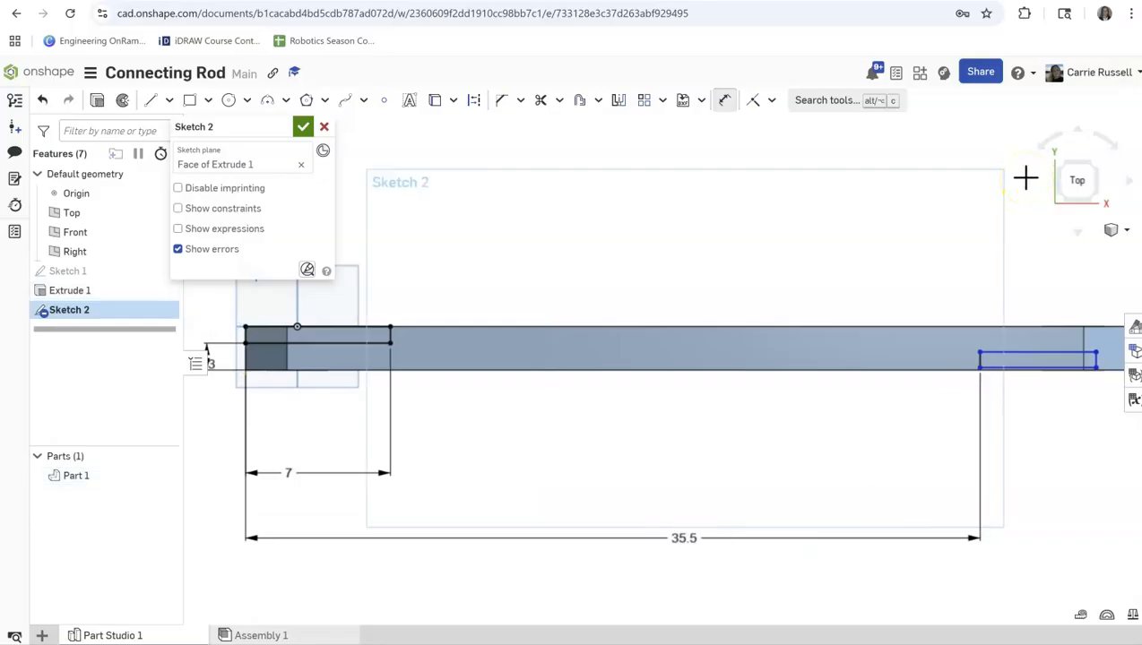
Dimension the right rectangle's length and set it to 7 in.
{"action": "left_click", "coordinate": [1071, 185]}
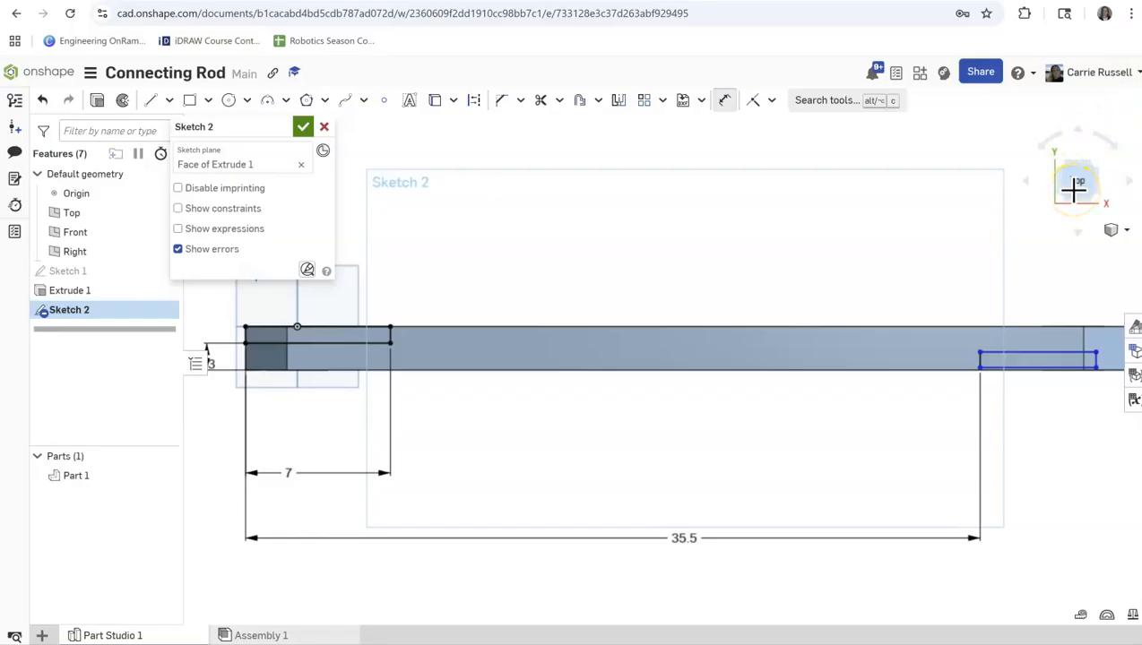
{"action": "left_click", "coordinate": [1023, 350]}
{"action": "left_click", "coordinate": [982, 242]}
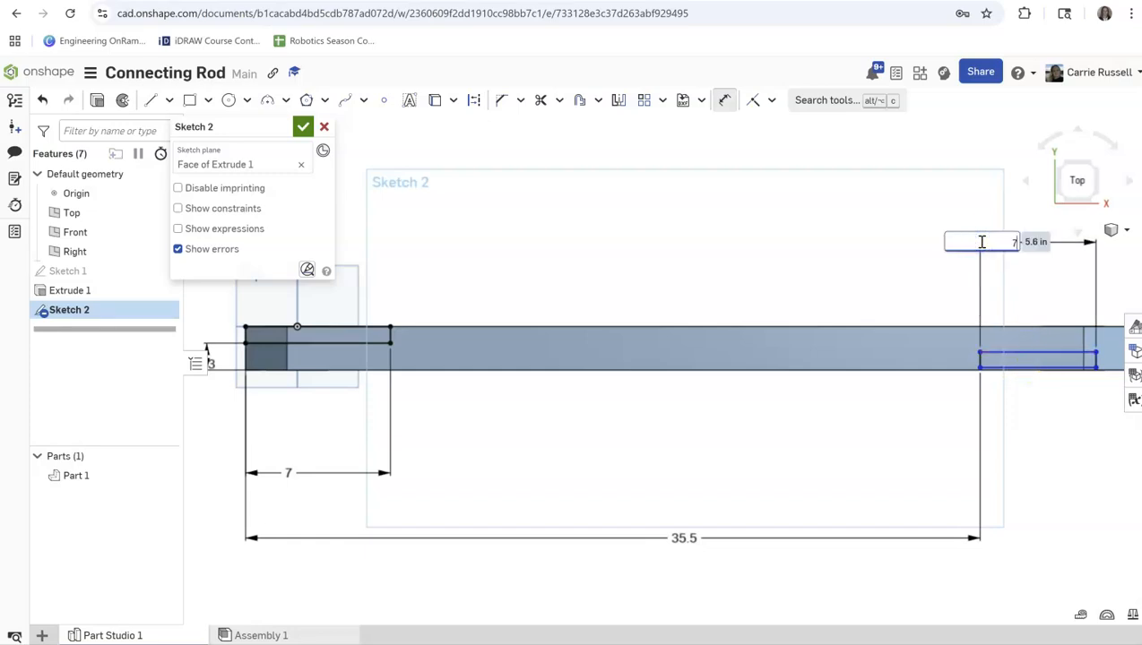
{"action": "type", "text": "7"}
{"action": "key", "text": "Return"}
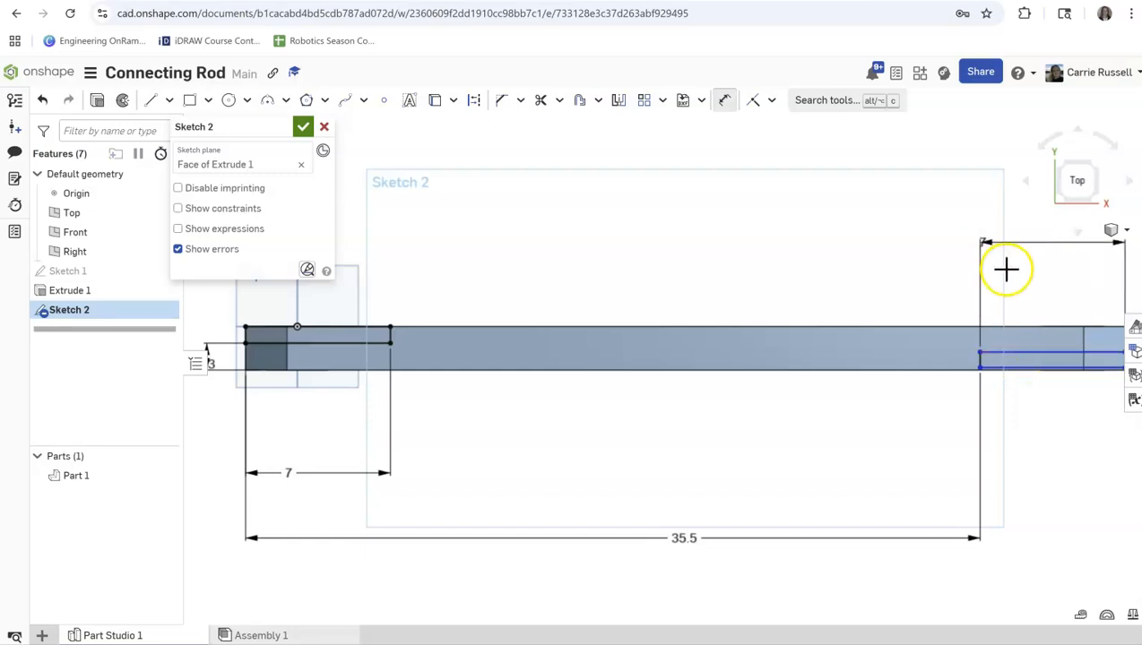
Make the right rectangle's lower left corner coincident with the rod's lower edge.
{"action": "left_click", "coordinate": [980, 365]}
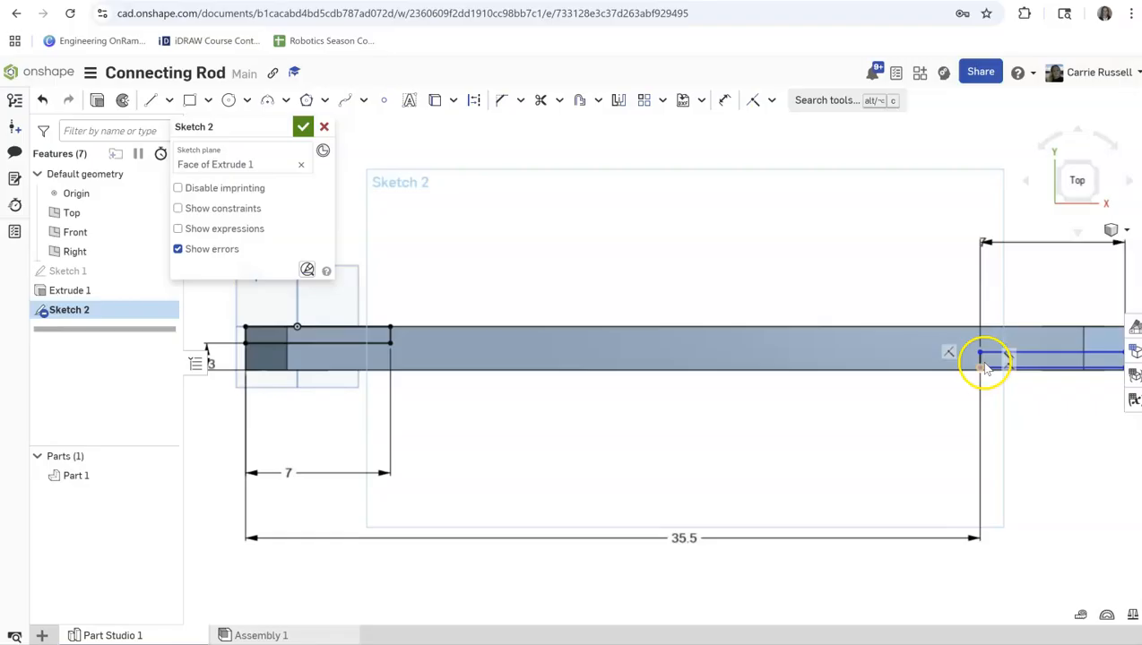
{"action": "left_click", "coordinate": [970, 370]}
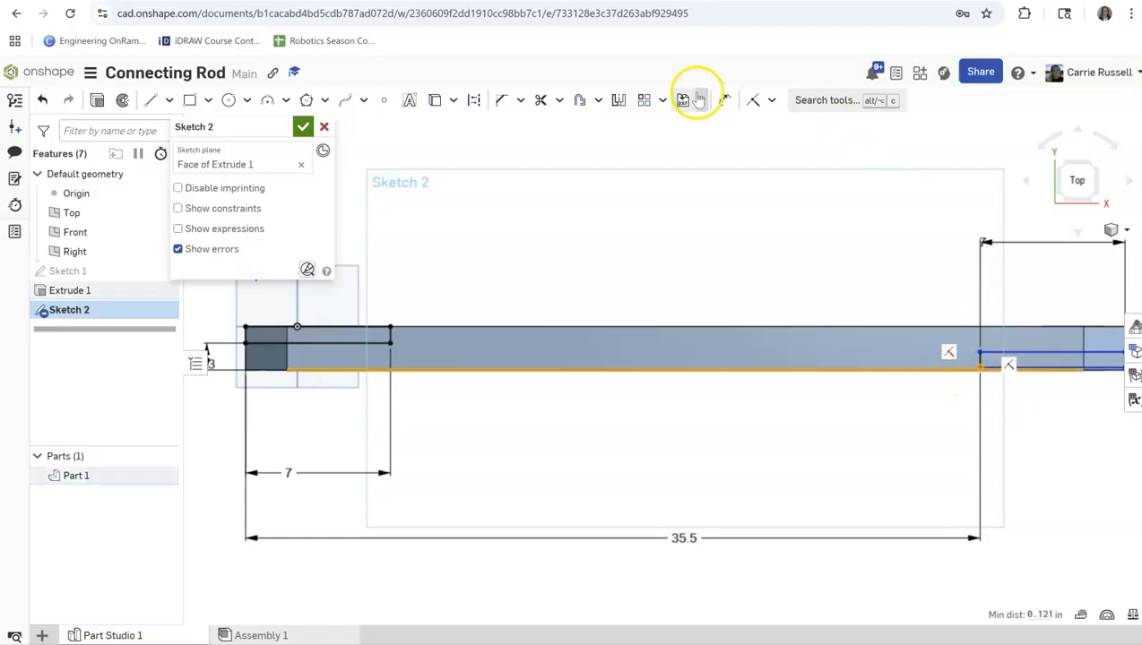
{"action": "left_click", "coordinate": [754, 102]}
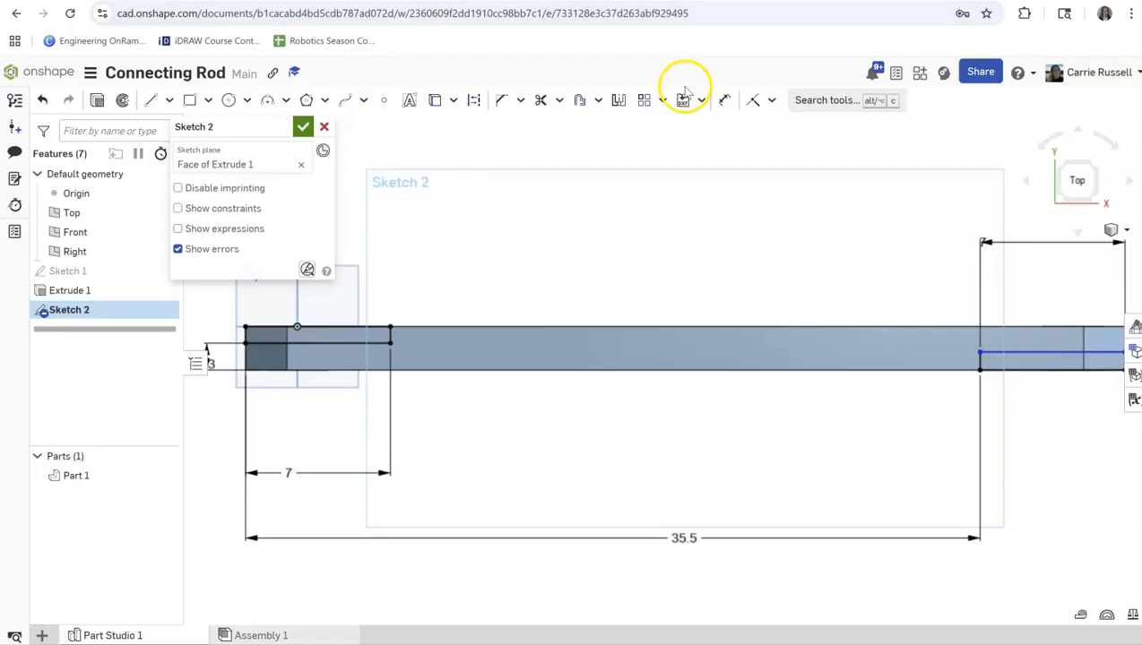
Dimension the gap between the right rectangle's upper edge and the rod's upper edge, and set it to 0.8 in.
{"action": "left_click", "coordinate": [726, 99]}
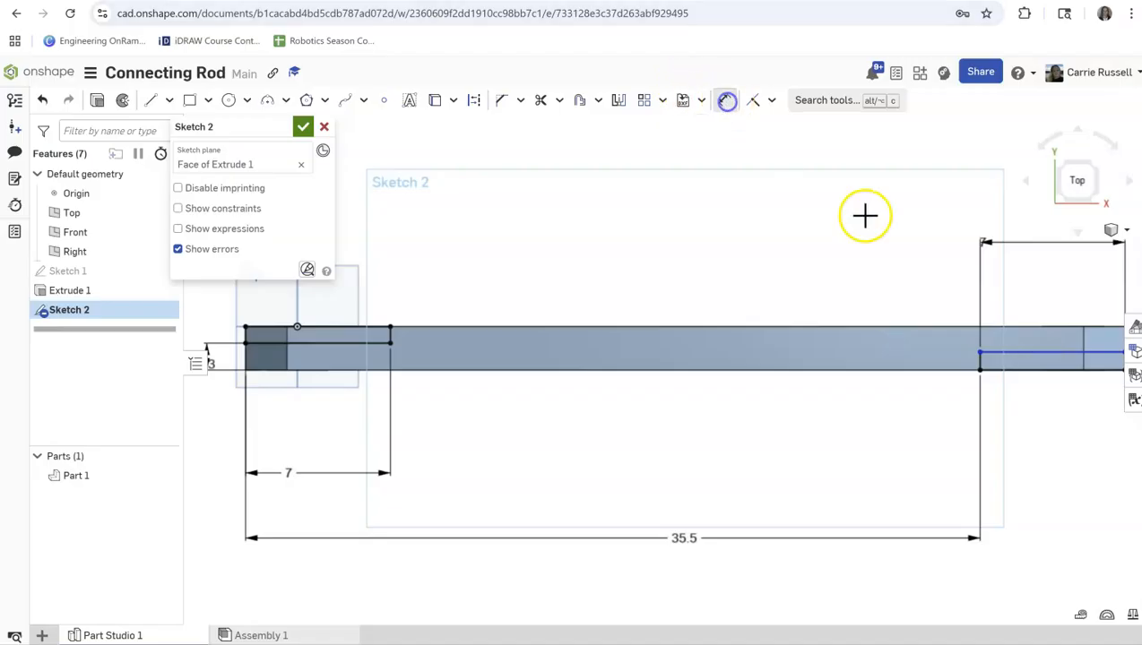
{"action": "left_click", "coordinate": [1054, 328]}
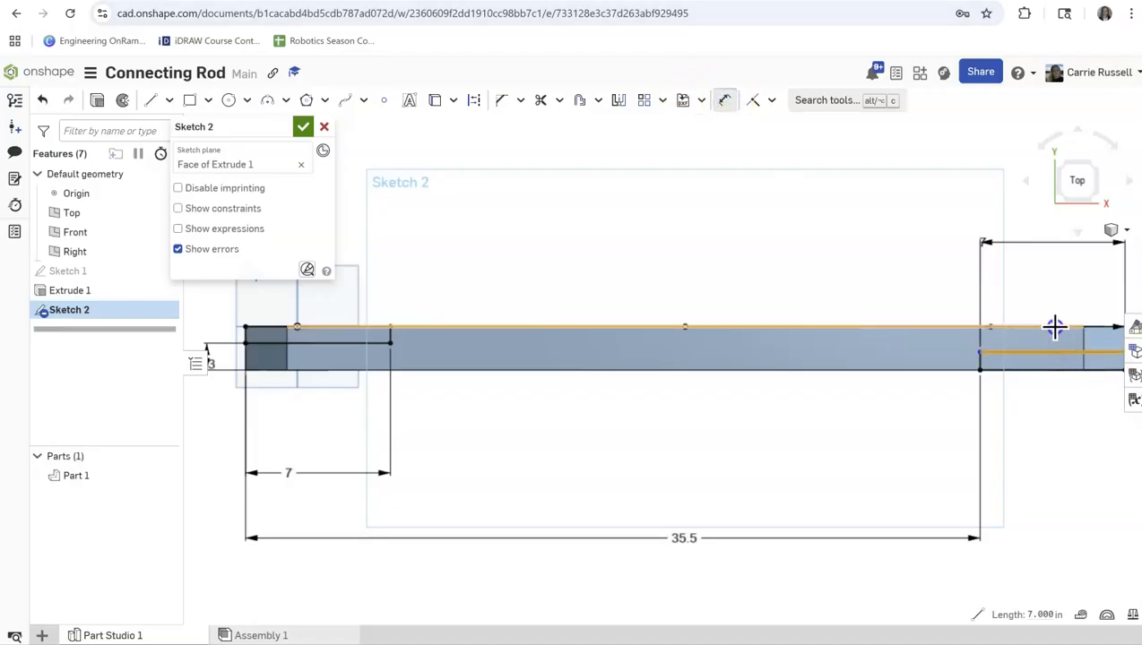
{"action": "left_click", "coordinate": [782, 204]}
{"action": "type", "text": "0.8"}
{"action": "key", "text": "Return"}
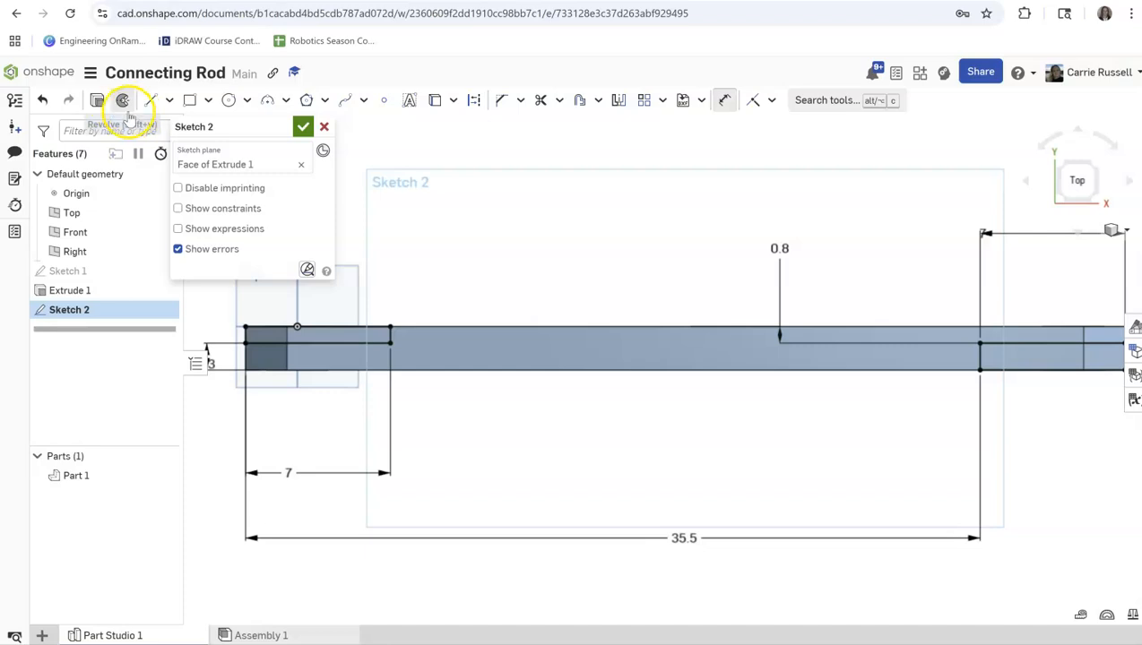
Cut both sketched rectangles out of the rod with a Remove extrude using the Through all end type.
{"action": "left_click", "coordinate": [96, 99]}
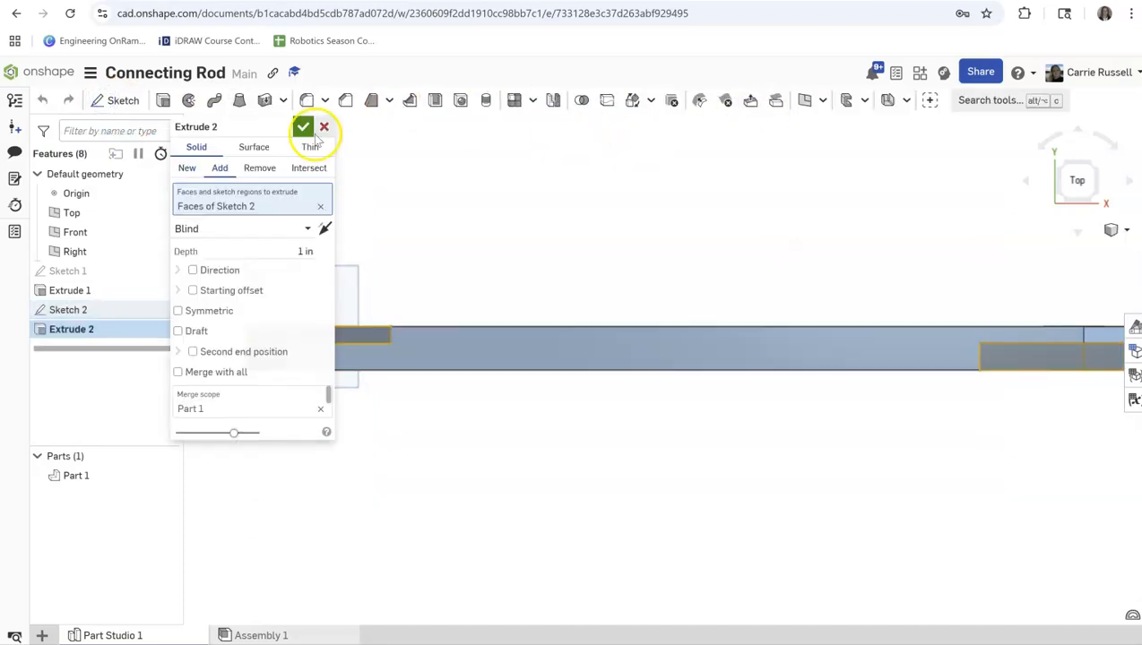
{"action": "left_click", "coordinate": [239, 228]}
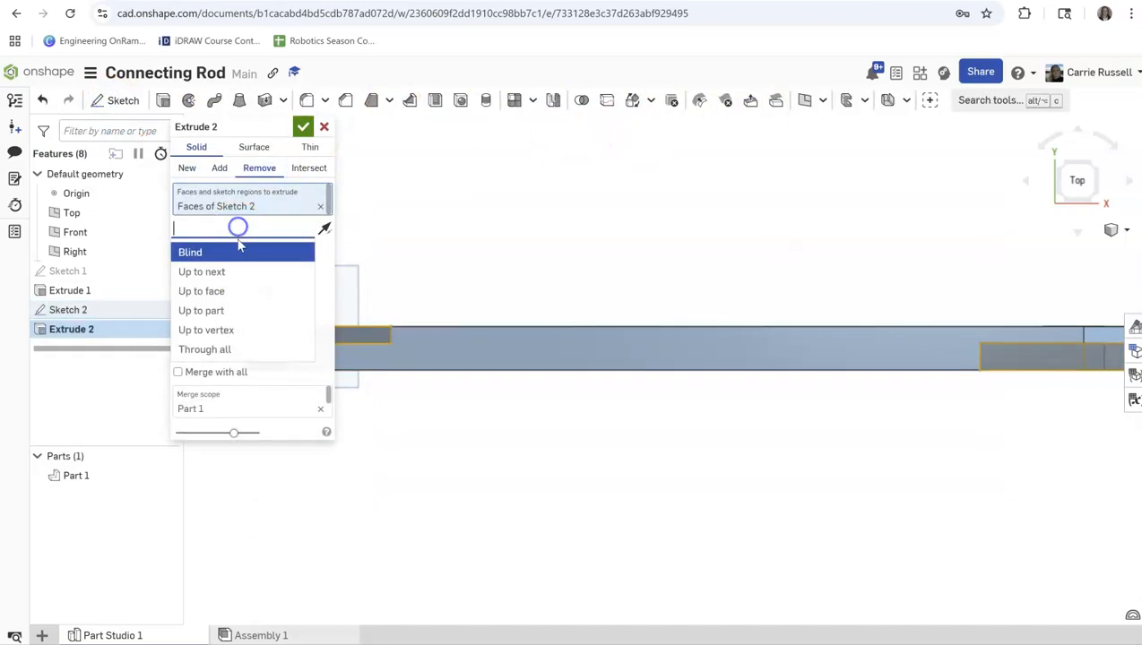
{"action": "left_click", "coordinate": [220, 348]}
{"action": "left_click", "coordinate": [302, 127]}
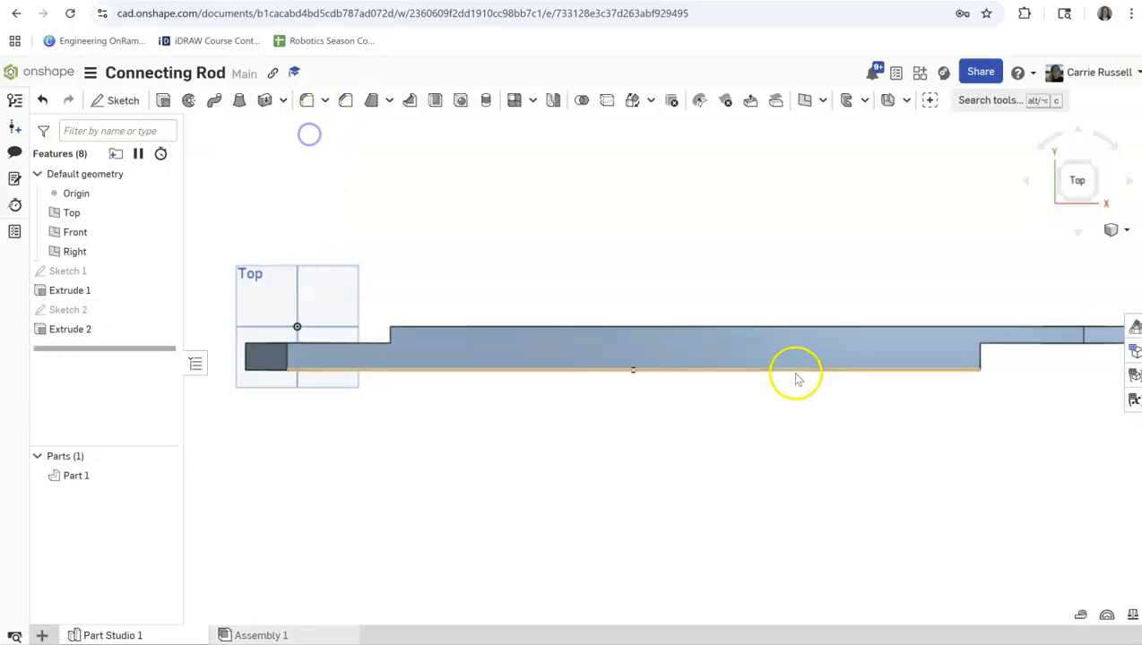
Fillet the two underside edges where the rod's shank meets the angled ends with a 1 in radius.
{"action": "left_click", "coordinate": [1127, 228]}
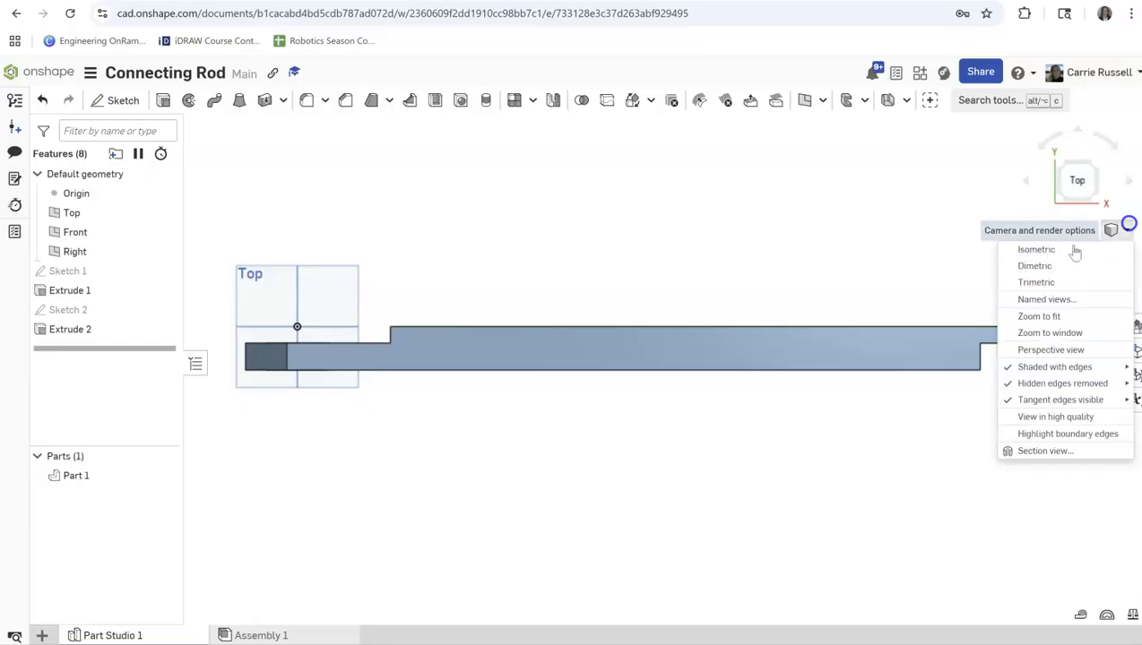
{"action": "left_click", "coordinate": [1027, 248]}
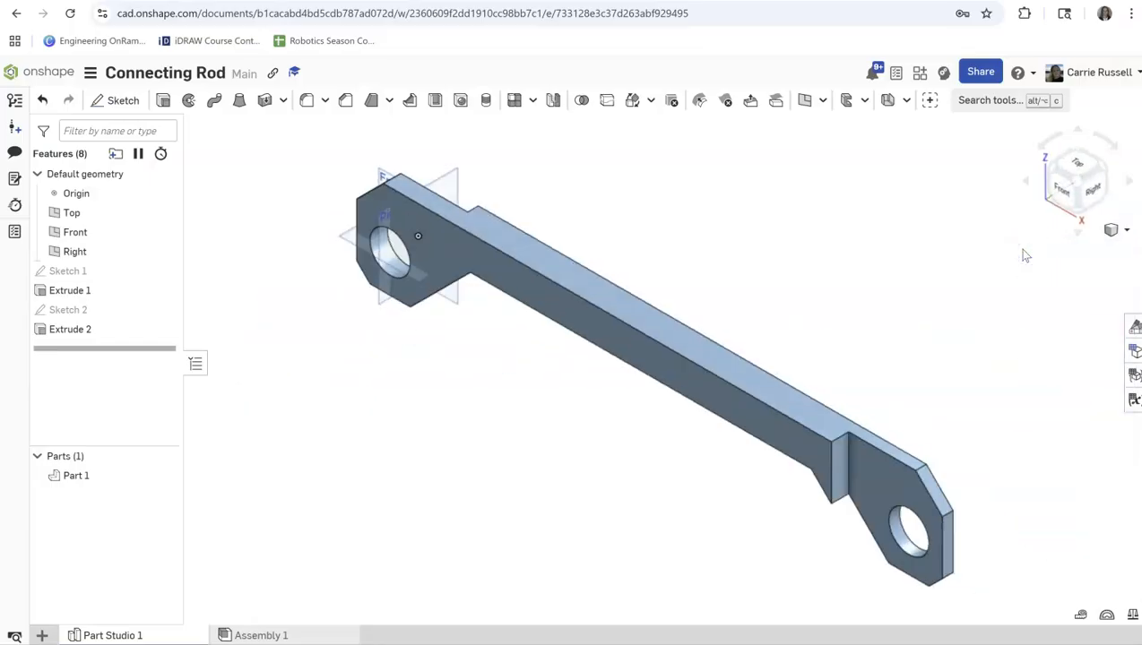
{"action": "left_click", "coordinate": [891, 195]}
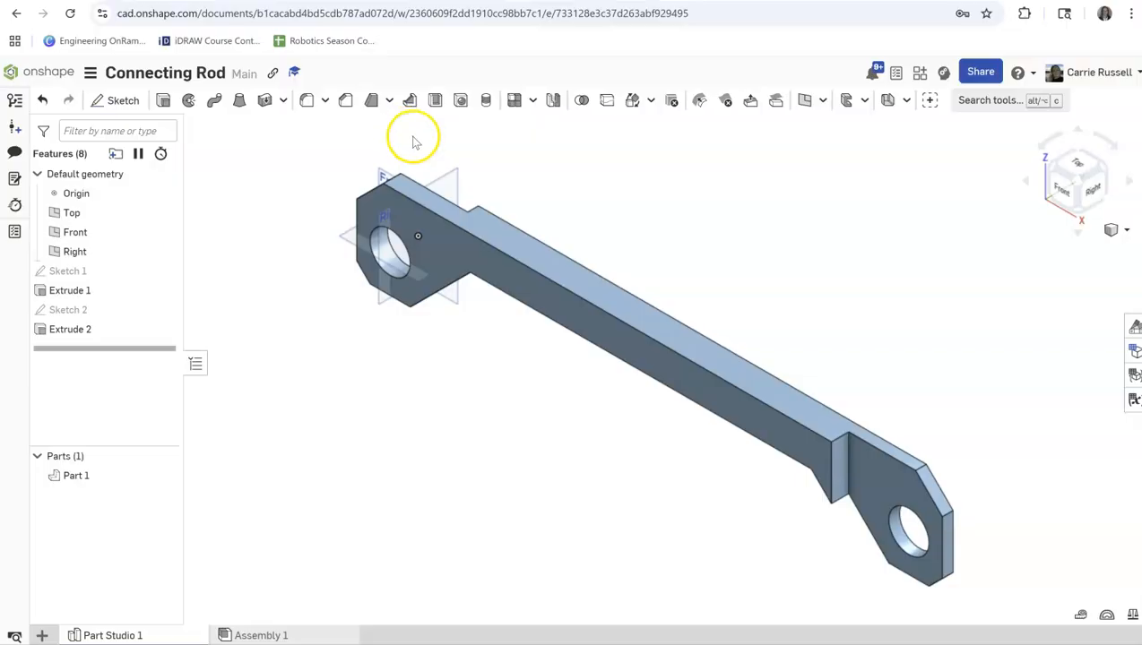
{"action": "left_click", "coordinate": [309, 101]}
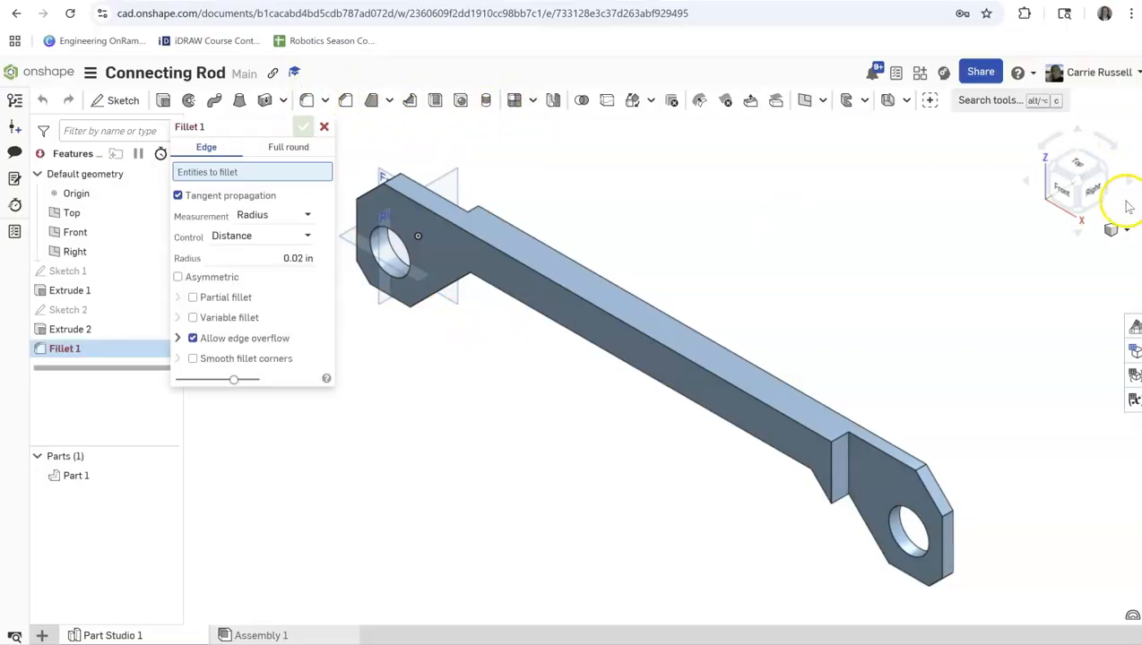
{"action": "left_click", "coordinate": [1080, 231]}
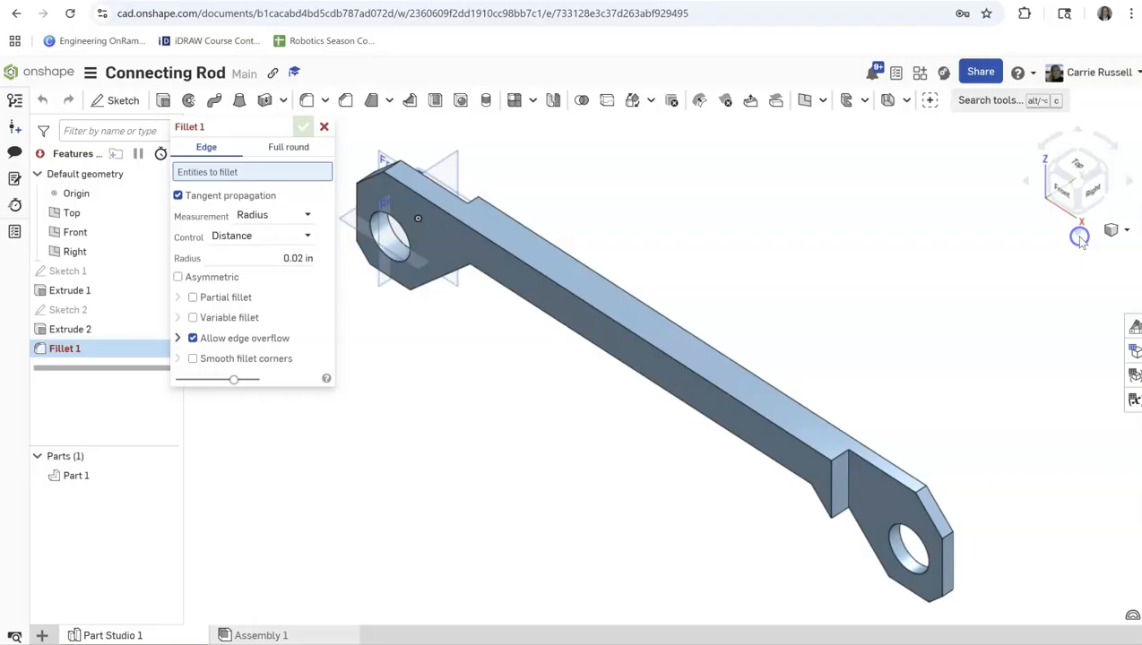
{"action": "left_click", "coordinate": [1080, 133]}
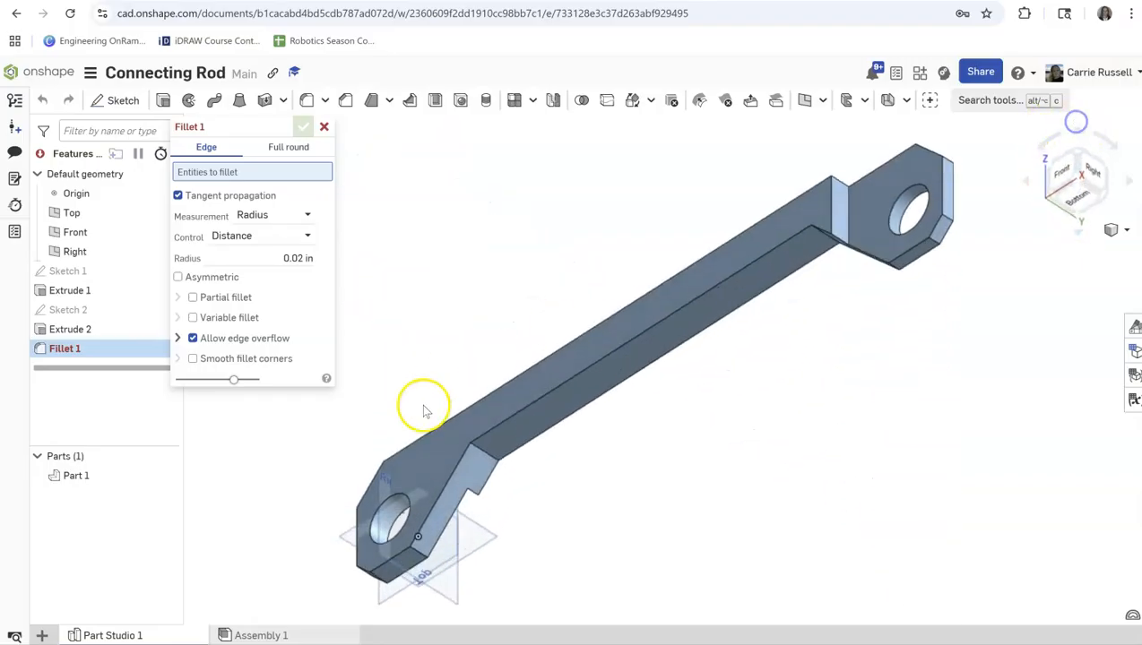
{"action": "left_click", "coordinate": [480, 455]}
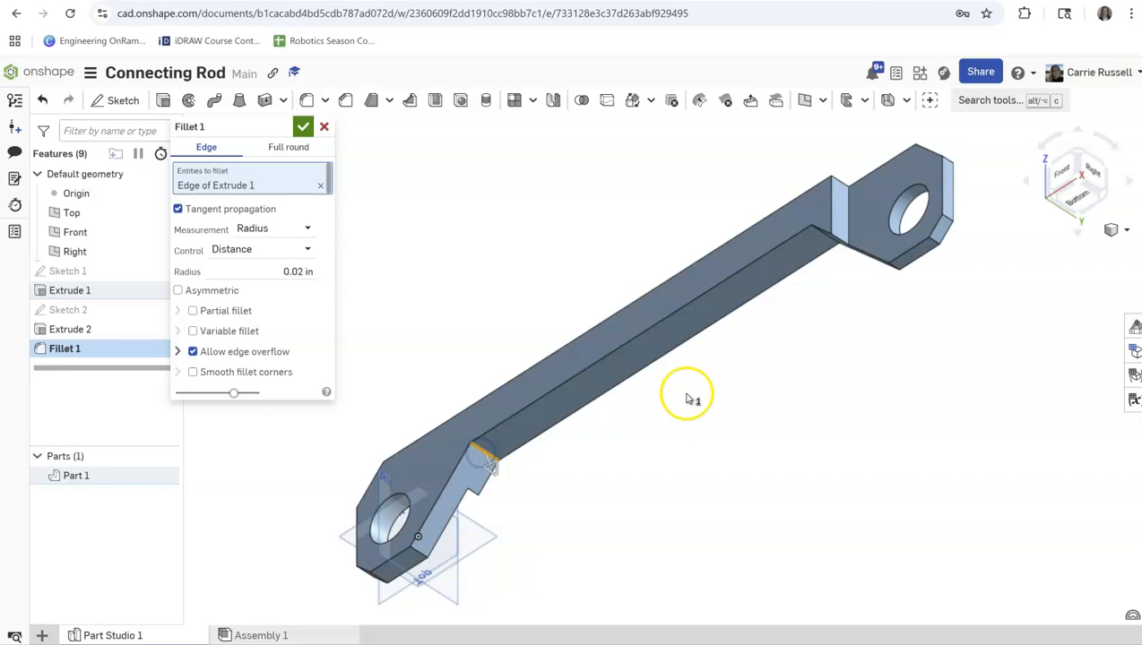
{"action": "left_click", "coordinate": [818, 242]}
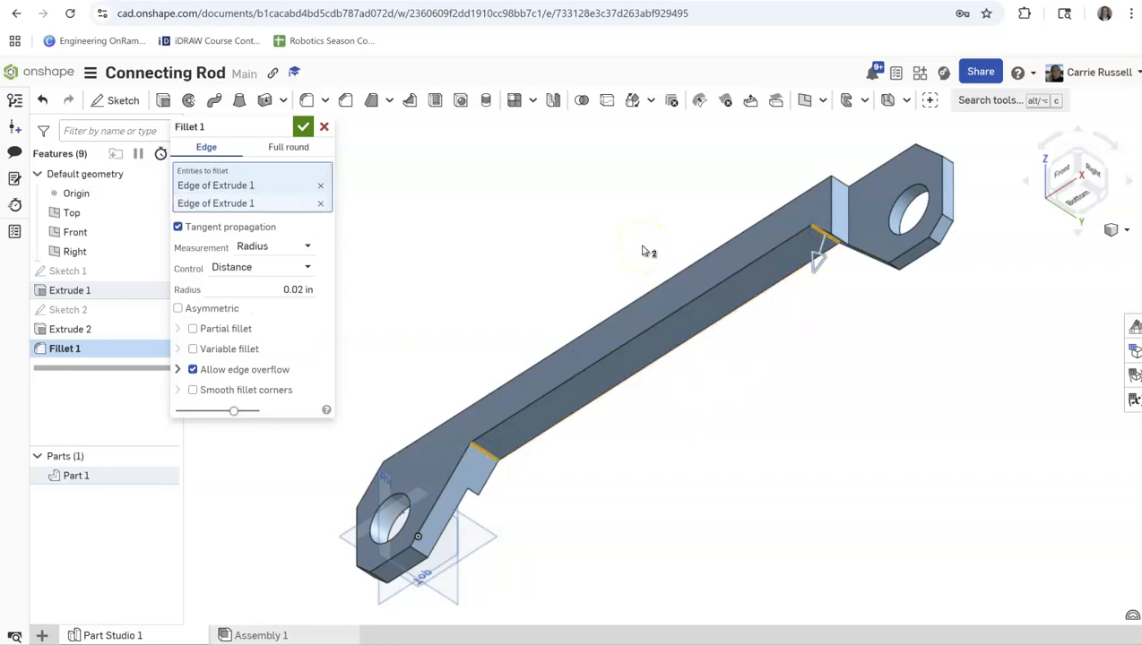
{"action": "left_click", "coordinate": [283, 290]}
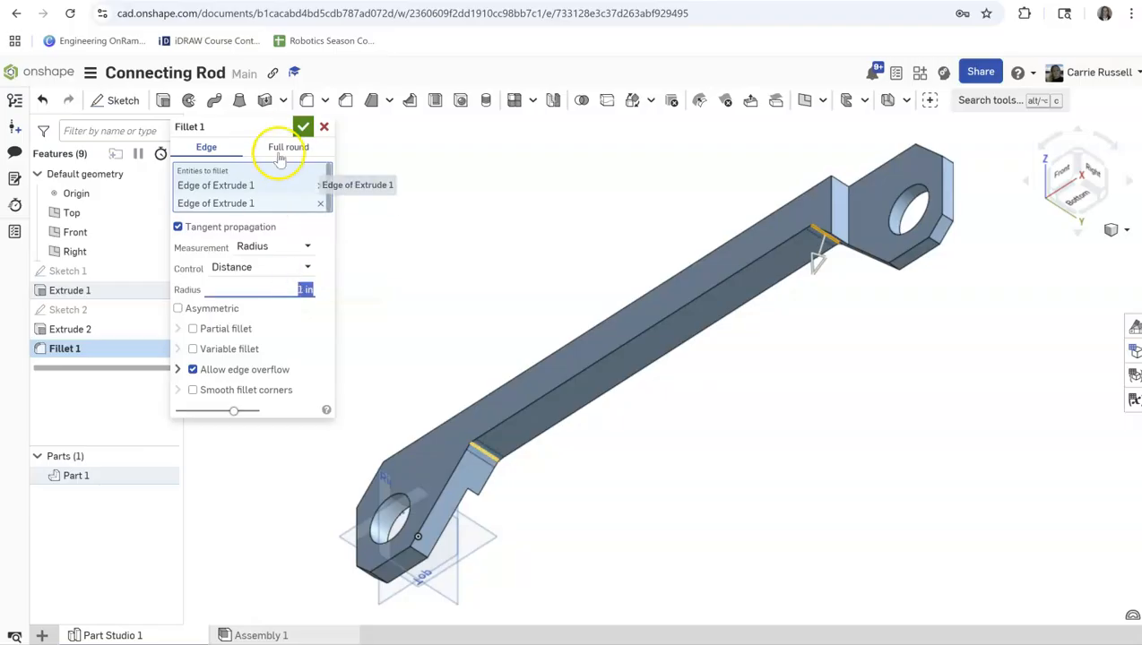
{"action": "left_click", "coordinate": [302, 126]}
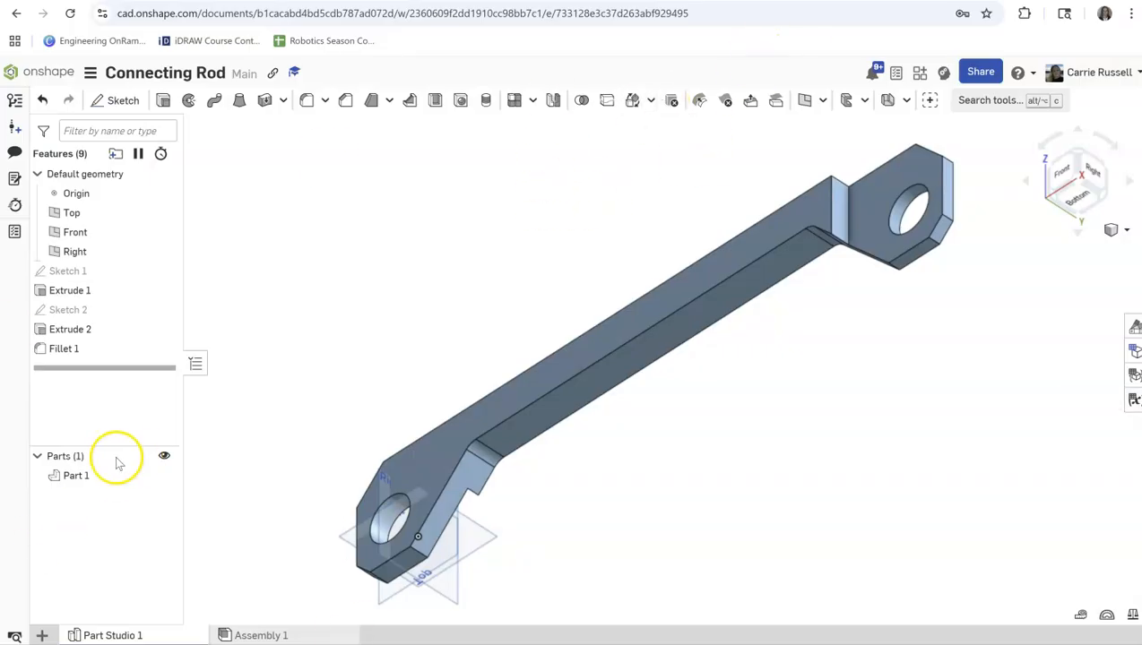
Rename Part 1 as Connection Rod in its part properties and apply the change.
{"action": "right_click", "coordinate": [74, 483]}
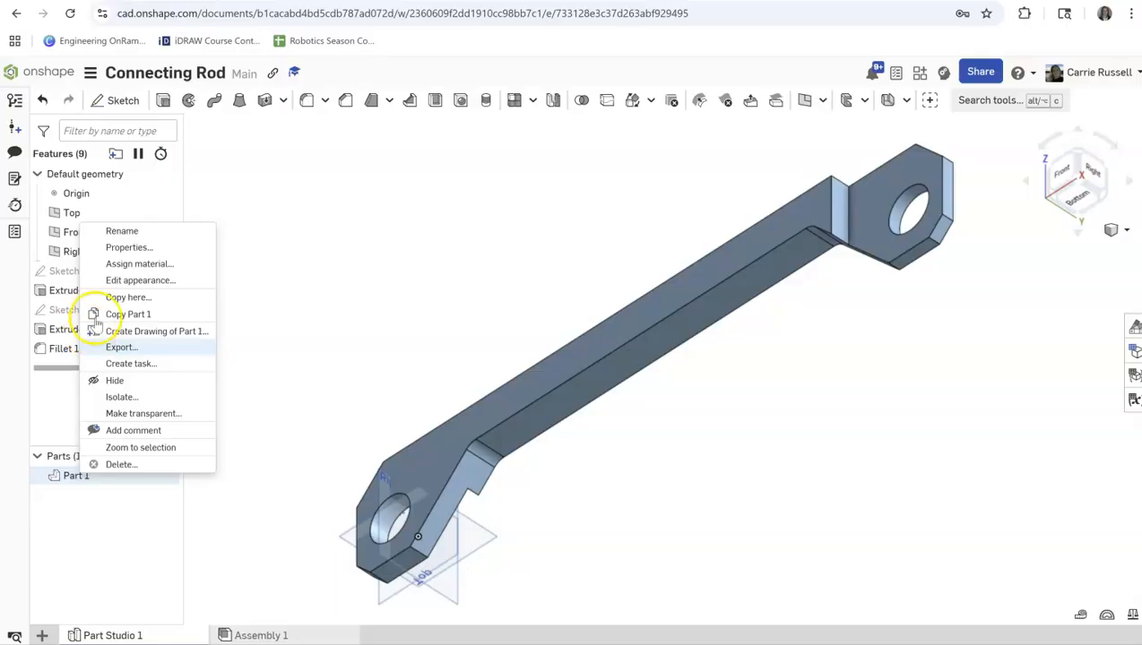
{"action": "left_click", "coordinate": [124, 248]}
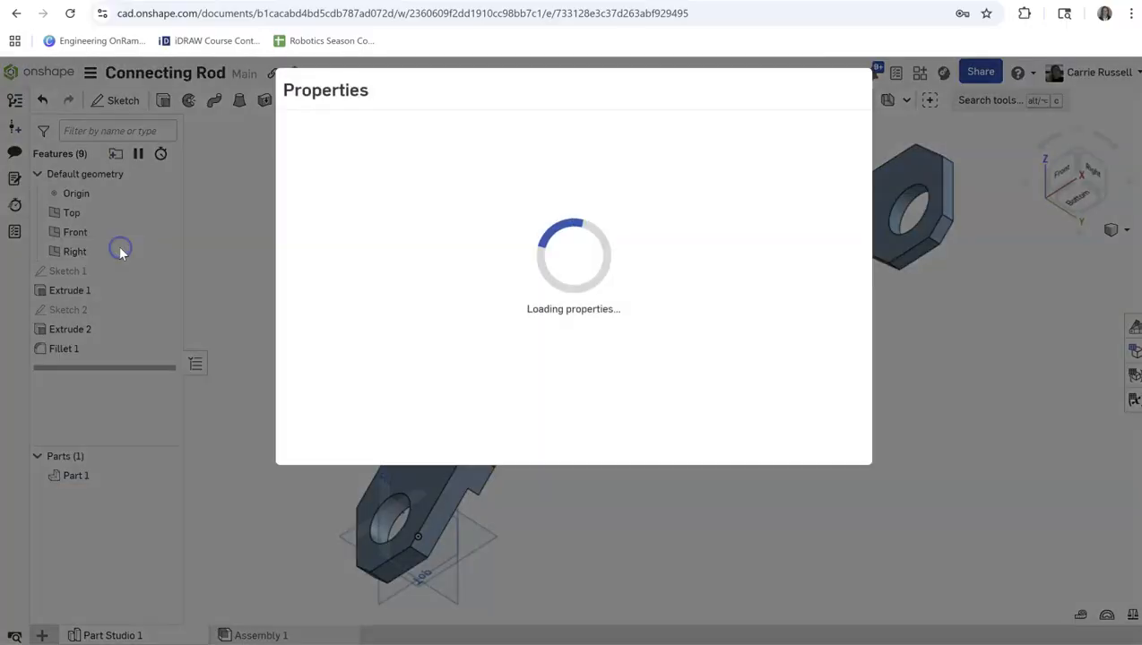
{"action": "left_click", "coordinate": [321, 188]}
{"action": "left_click_drag", "start_coordinate": [321, 188], "coordinate": [143, 189]}
{"action": "type", "text": "Connection Rod"}
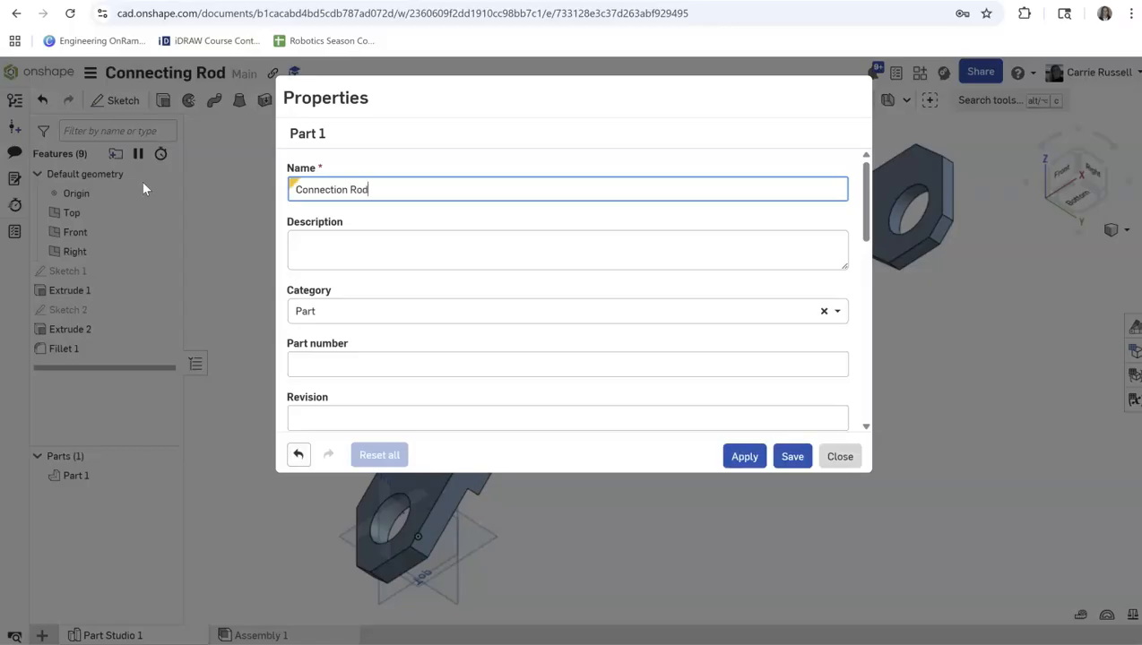
{"action": "left_click", "coordinate": [727, 457]}
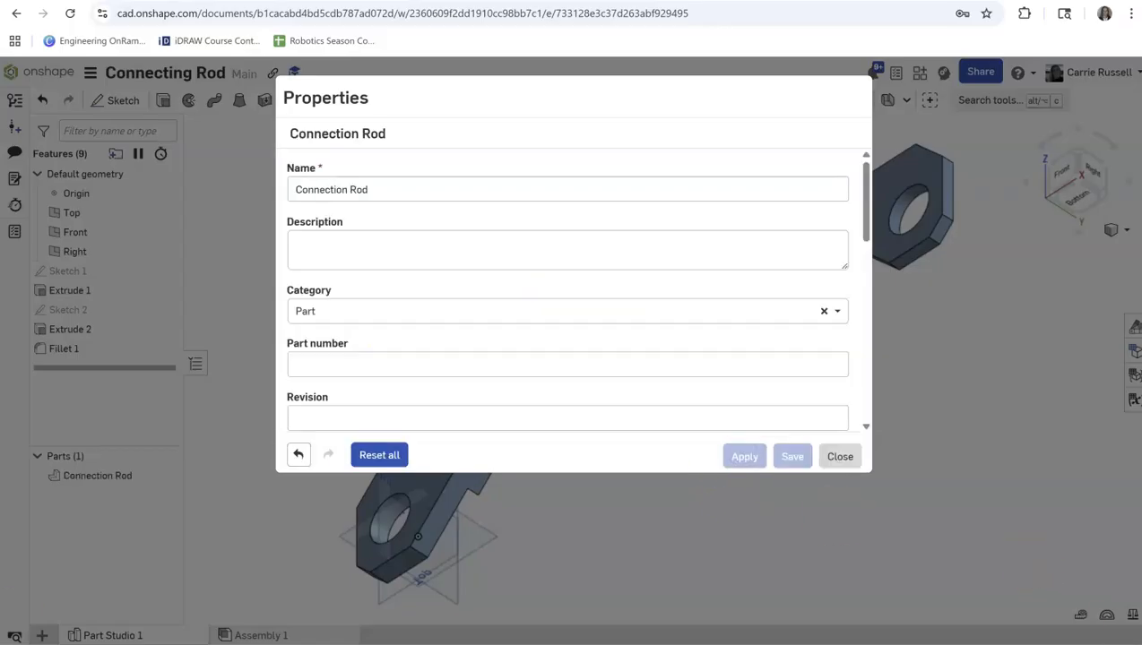
Correct the part name to Connecting Rod, apply it and close the part properties.
{"action": "left_click", "coordinate": [348, 189]}
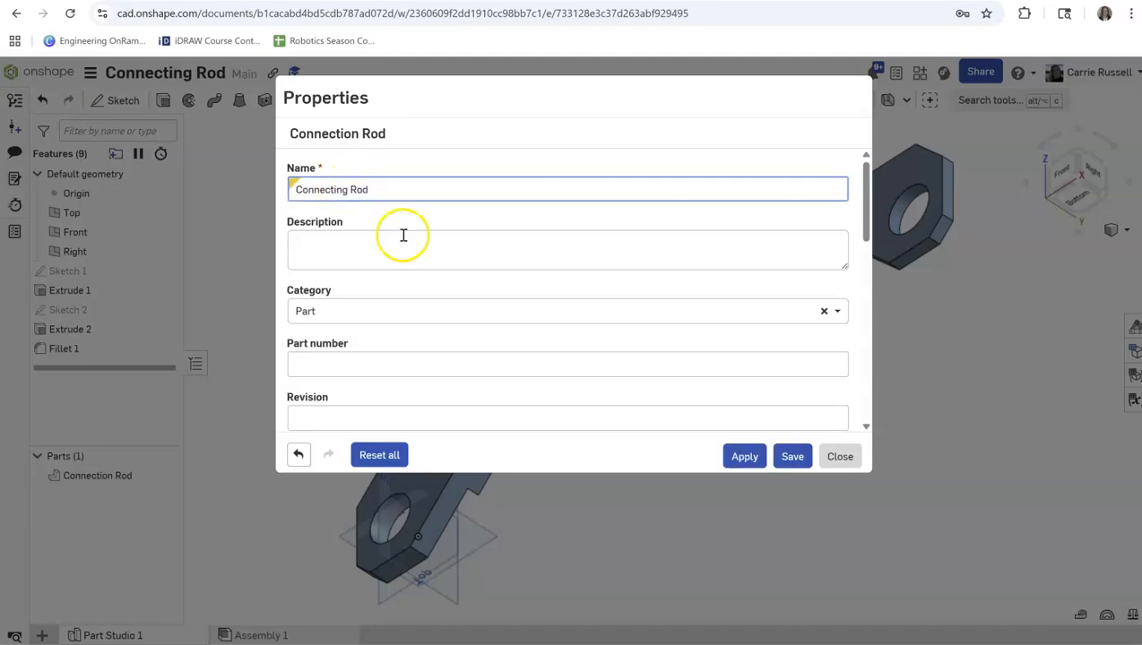
{"action": "left_click", "coordinate": [747, 457]}
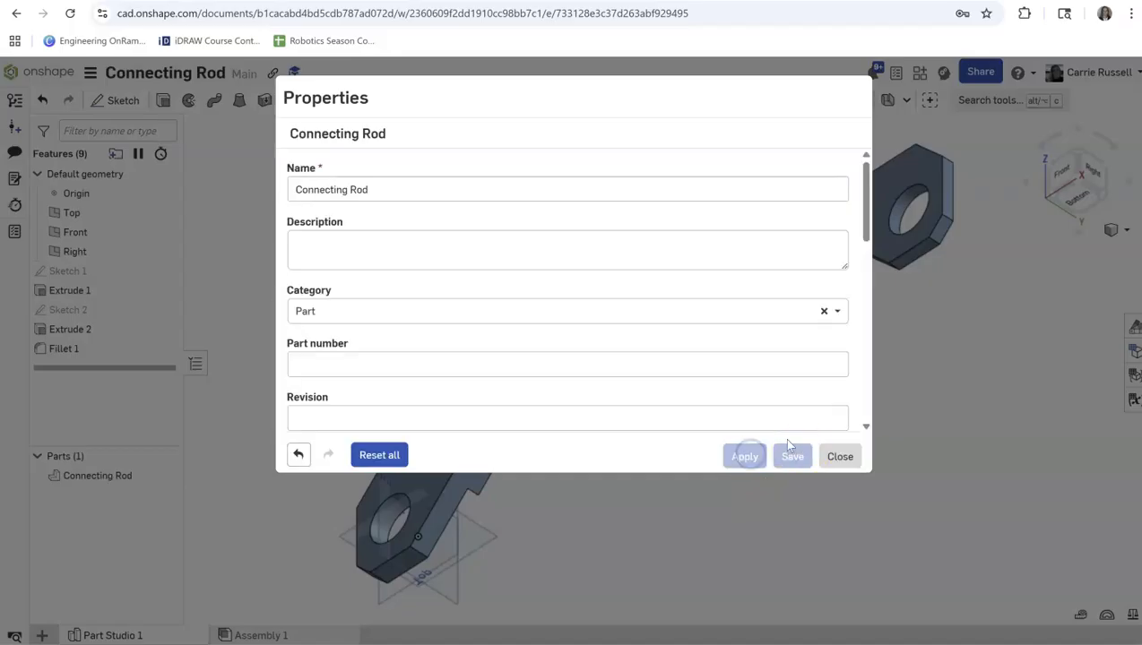
{"action": "left_click", "coordinate": [833, 466]}
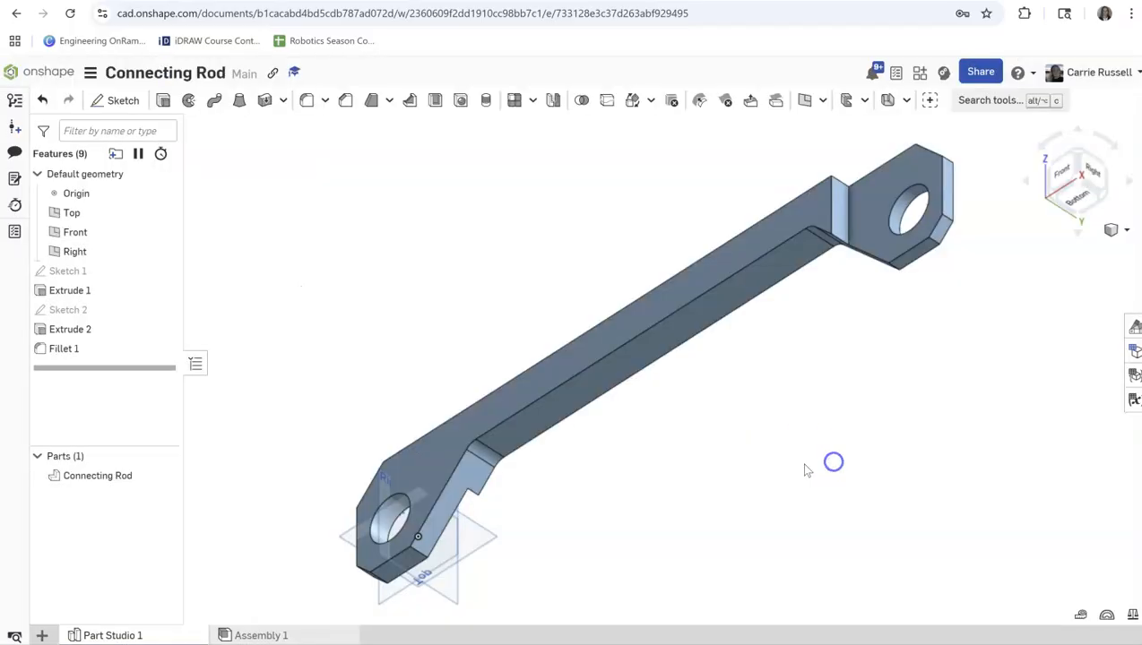
Assign the Aluminum - 1060 material from the Onshape Material Library to the Connecting Rod part.
{"action": "right_click", "coordinate": [57, 476]}
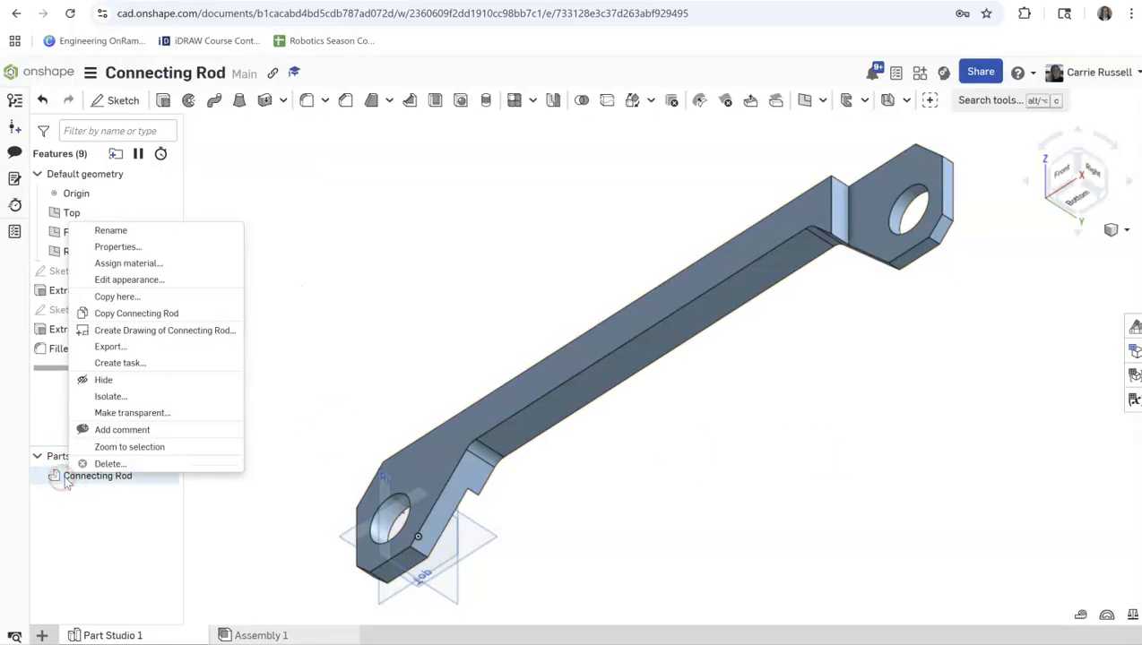
{"action": "left_click", "coordinate": [131, 261]}
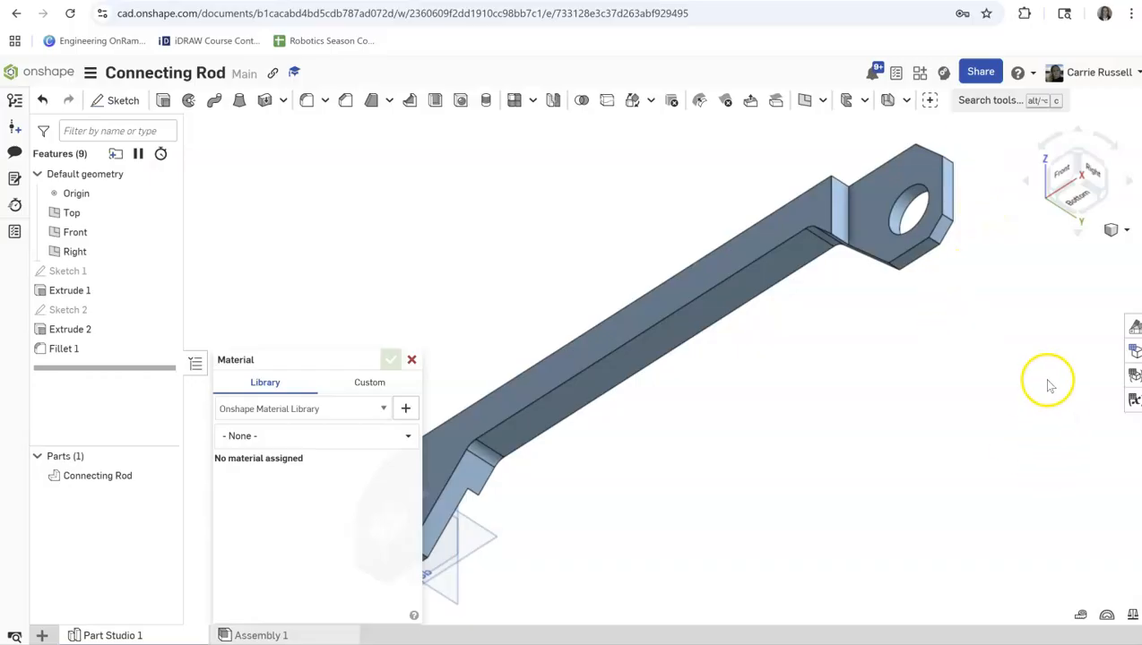
{"action": "left_click", "coordinate": [261, 437]}
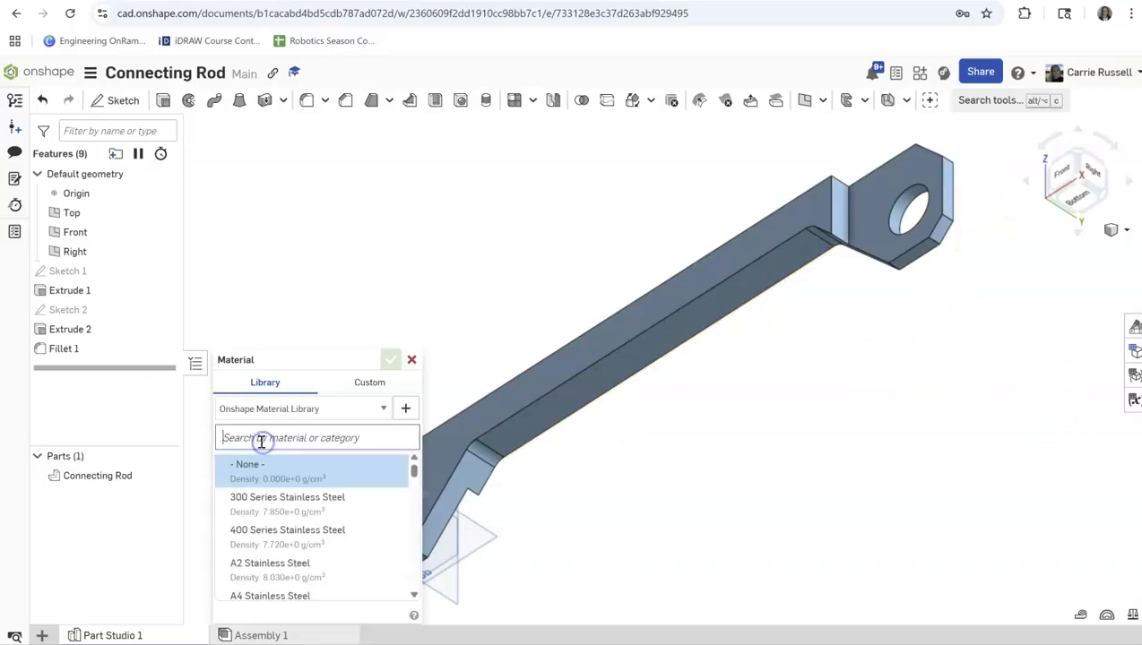
{"action": "type", "text": "10"}
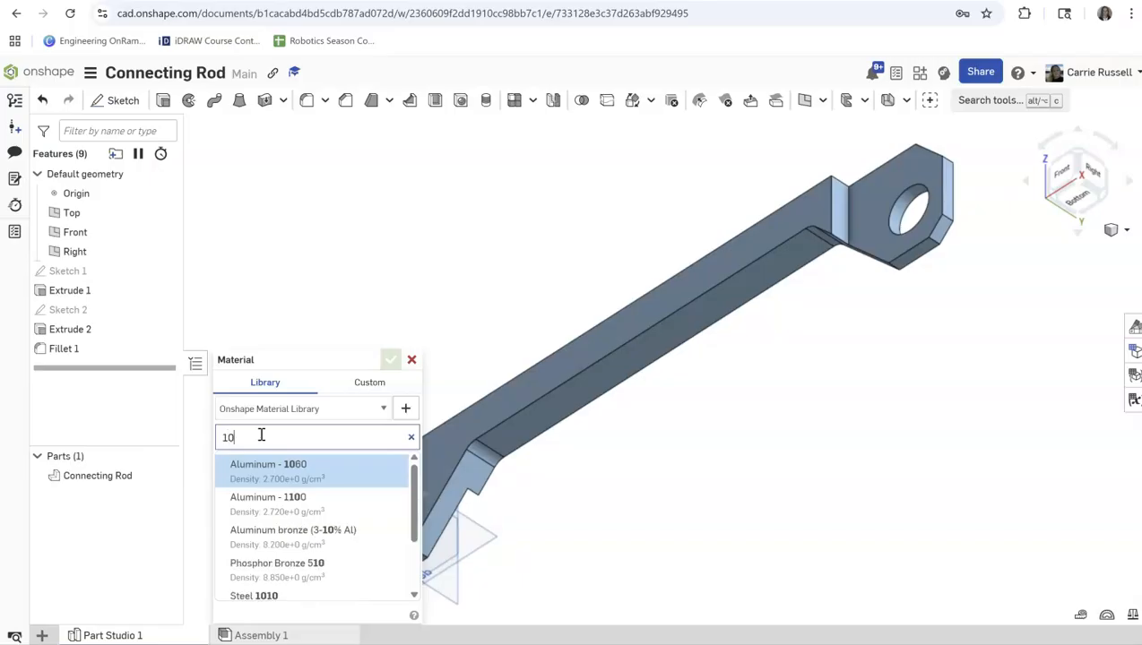
{"action": "type", "text": "60"}
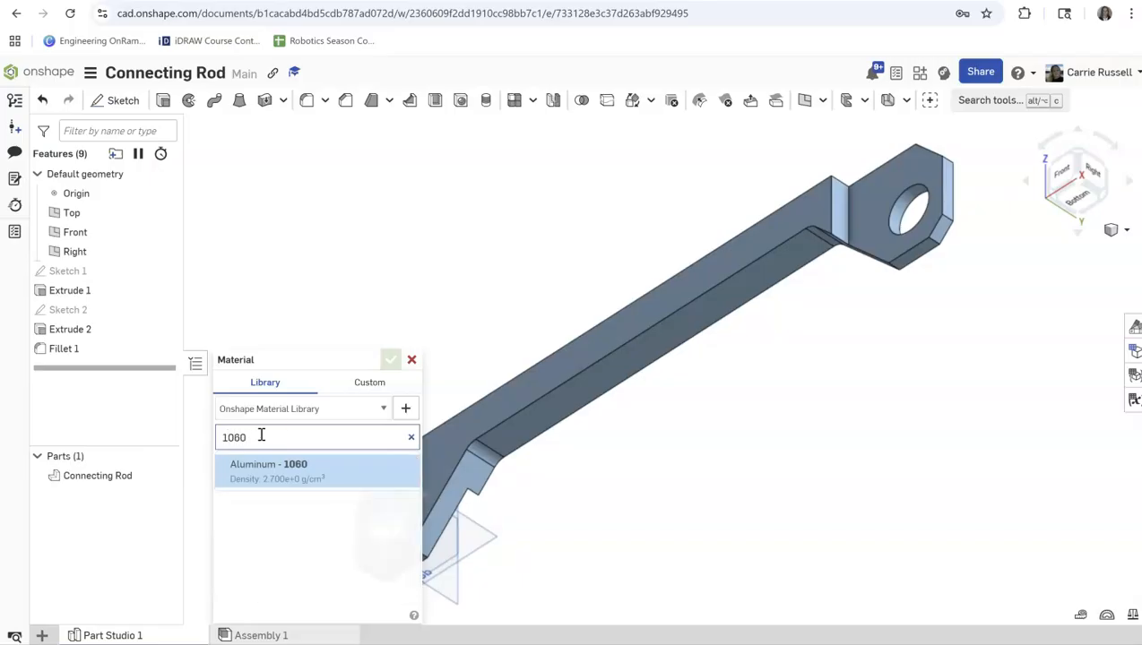
{"action": "left_click", "coordinate": [267, 461]}
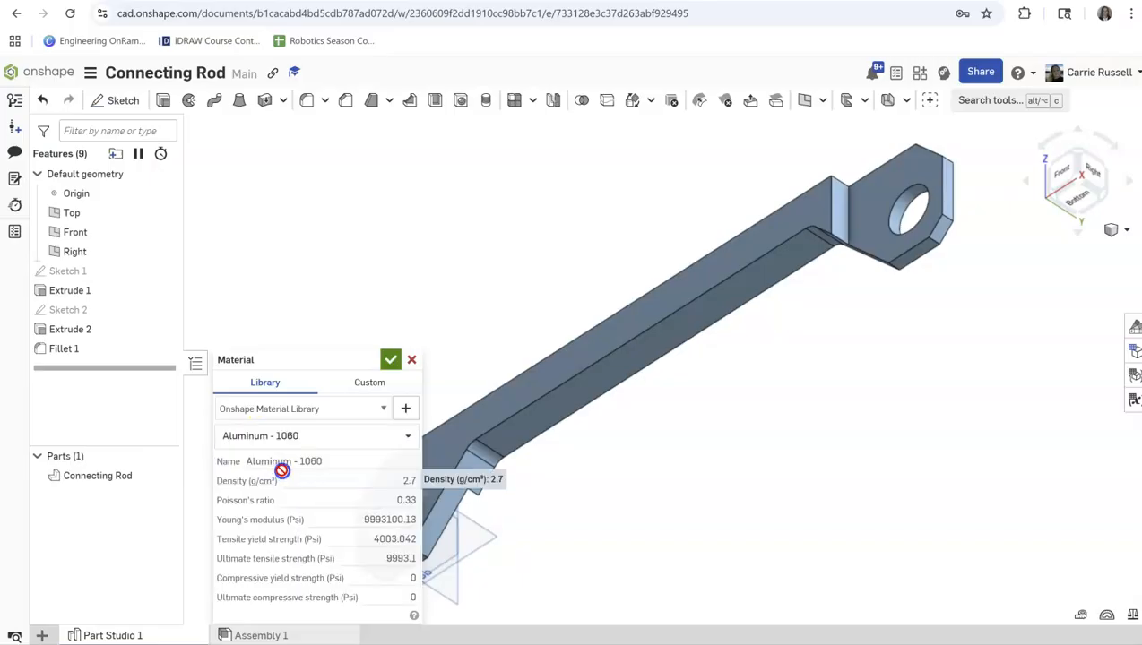
{"action": "left_click", "coordinate": [390, 360]}
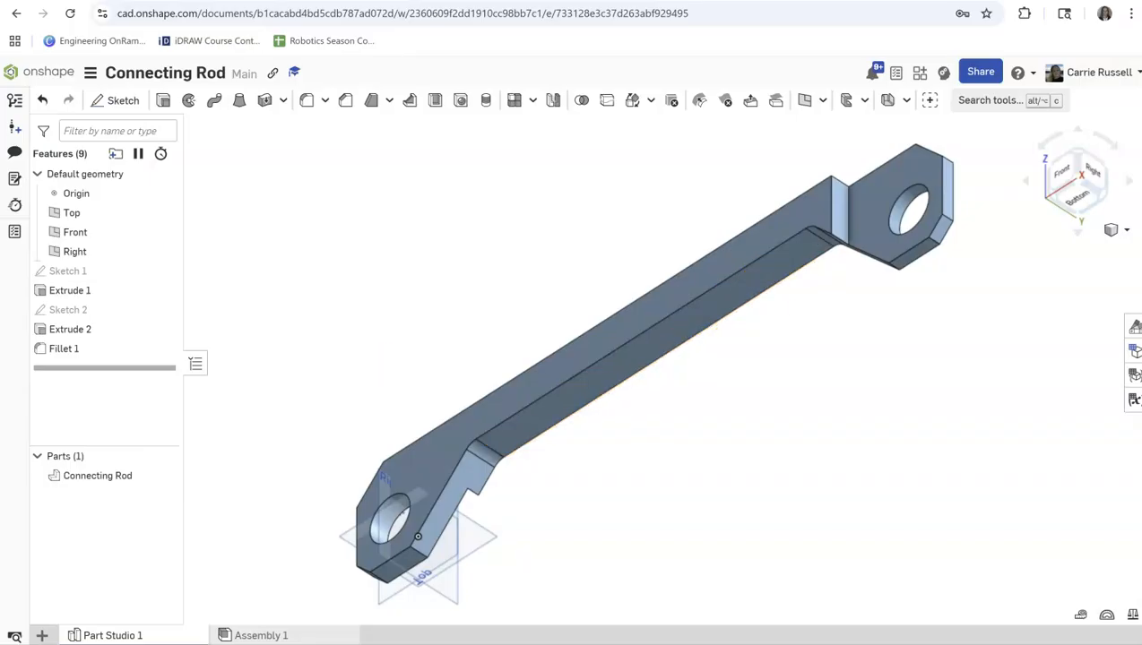
Change the Connecting Rod part's appearance to the lightest grey palette color and narrow the appearances area to reveal the whole part.
{"action": "left_click", "coordinate": [1135, 328]}
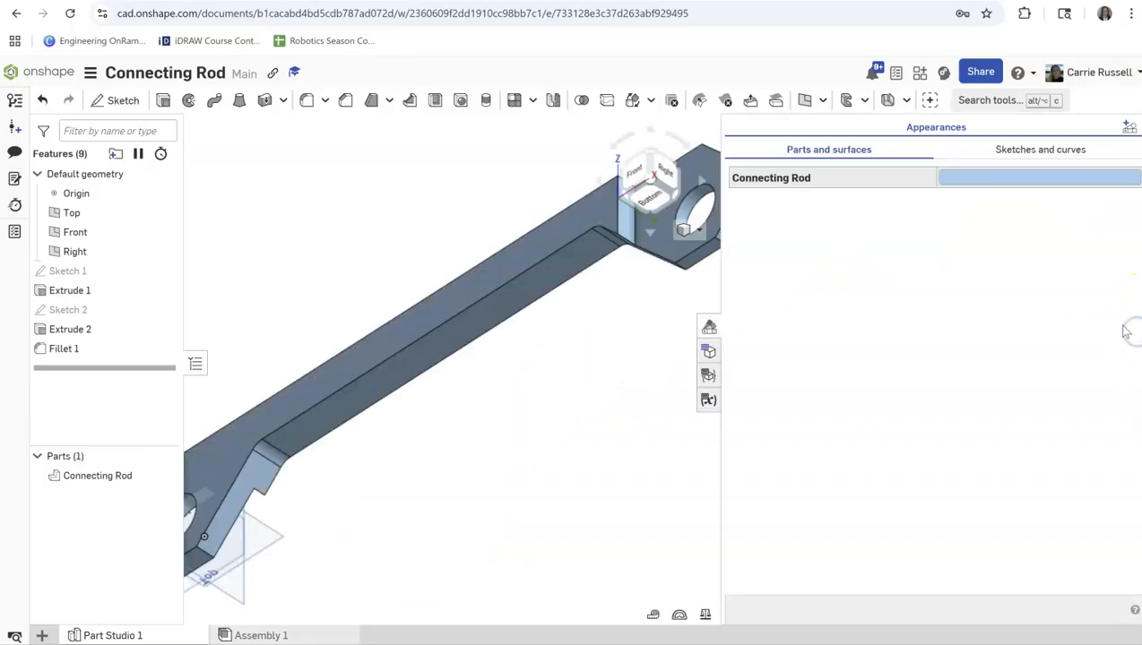
{"action": "left_click", "coordinate": [958, 180]}
{"action": "left_click", "coordinate": [561, 191]}
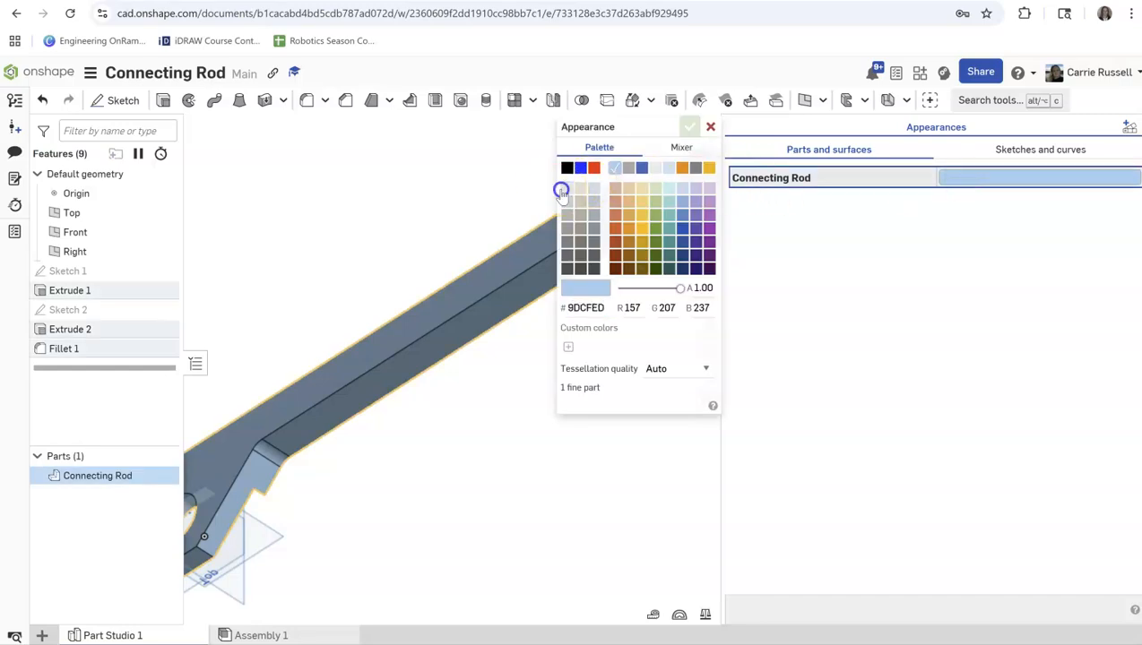
{"action": "left_click", "coordinate": [690, 127]}
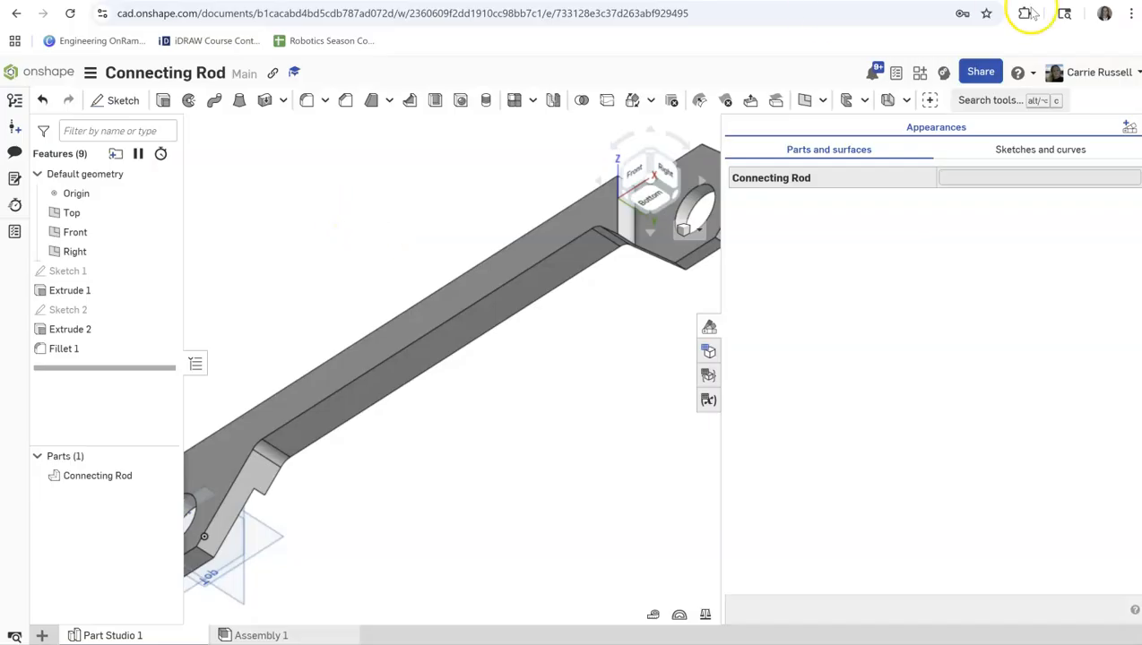
{"action": "left_click_drag", "start_coordinate": [721, 298], "coordinate": [997, 265]}
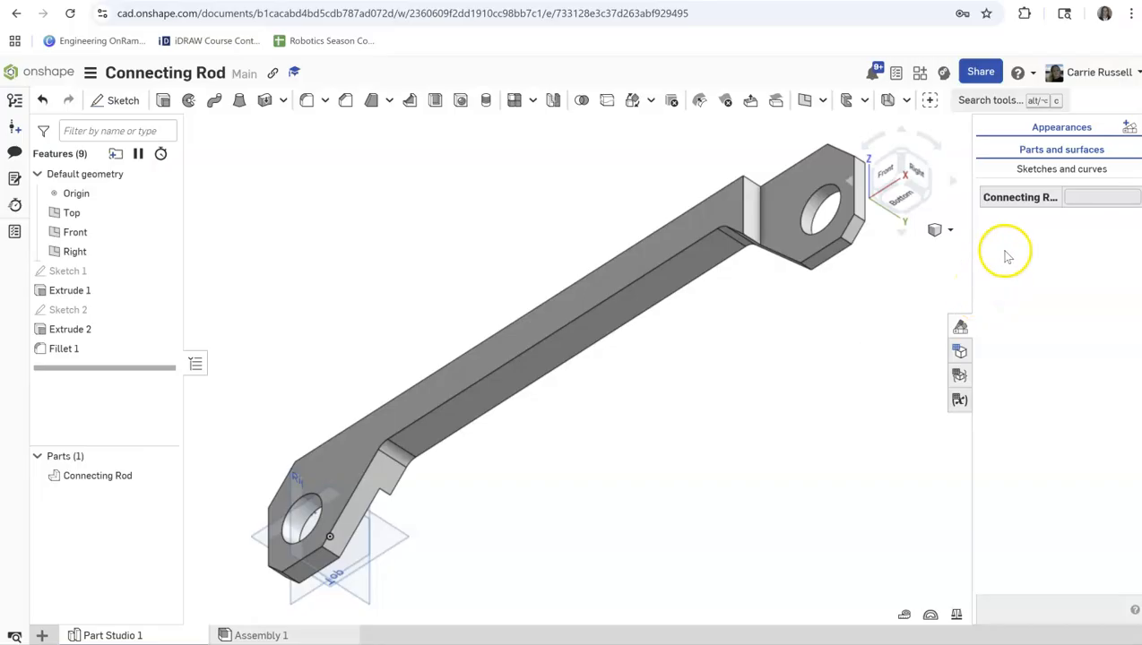
{"action": "left_click", "coordinate": [1132, 130]}
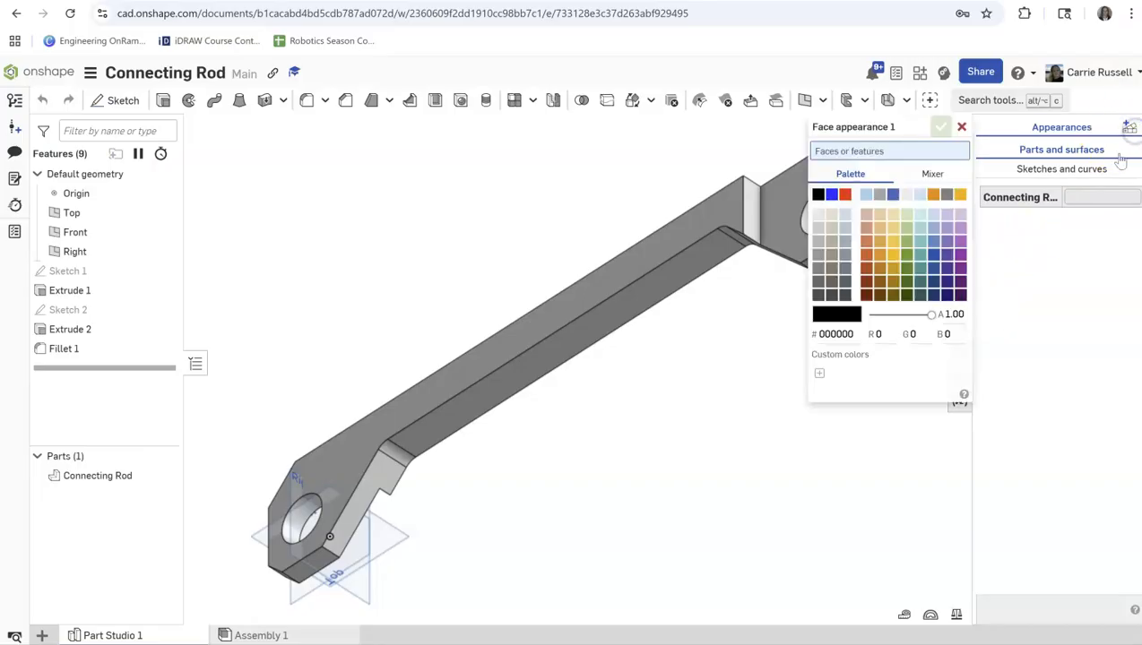
{"action": "left_click", "coordinate": [736, 625]}
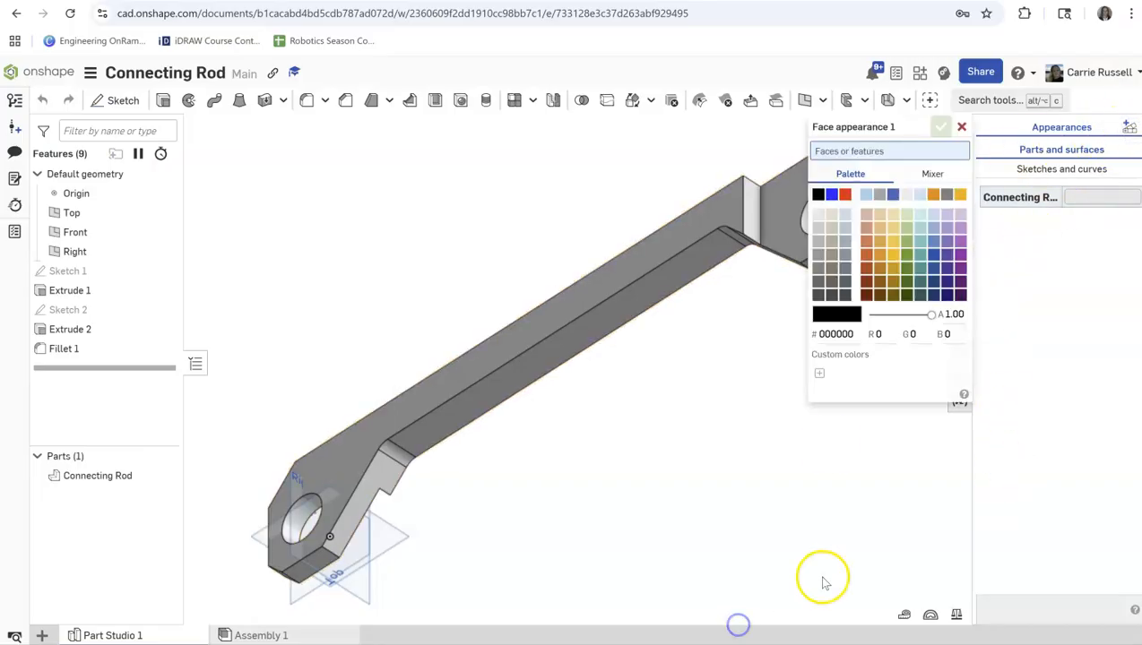
{"action": "left_click", "coordinate": [961, 128]}
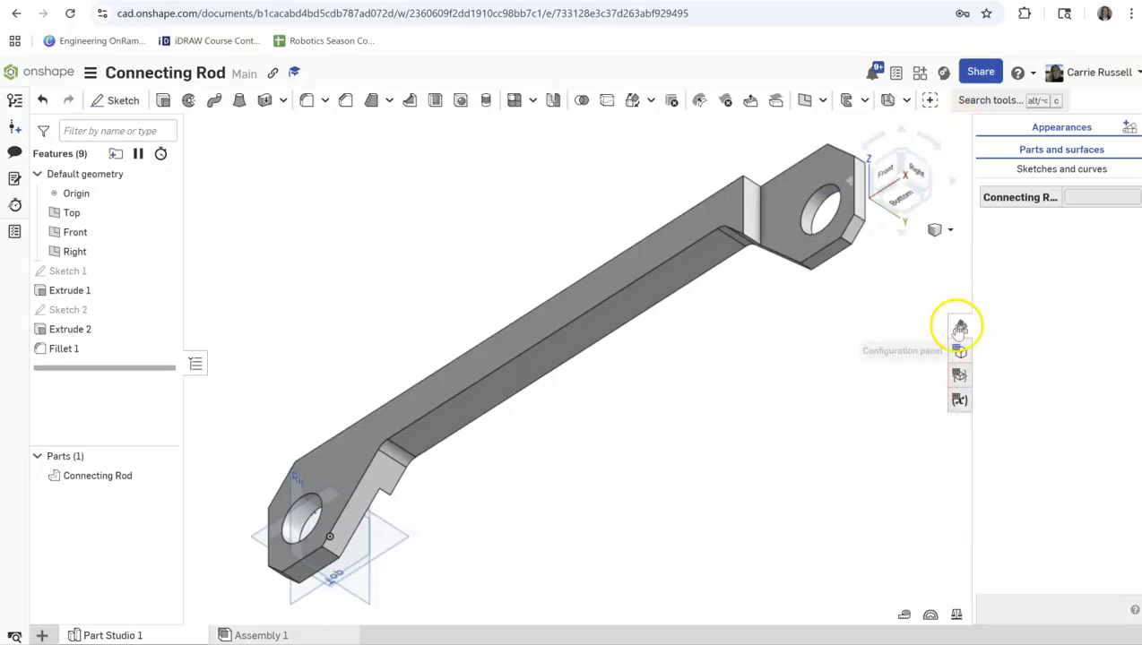
Close the appearances list and return the model to the isometric view.
{"action": "left_click", "coordinate": [957, 316]}
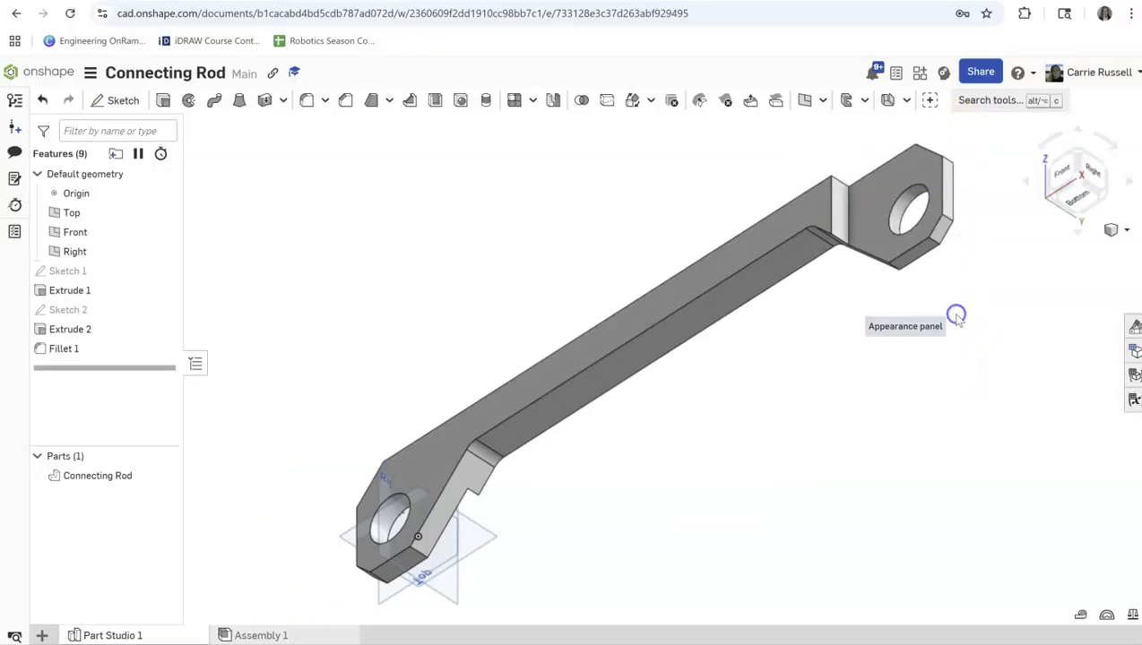
{"action": "left_click", "coordinate": [1121, 230]}
{"action": "left_click", "coordinate": [1068, 251]}
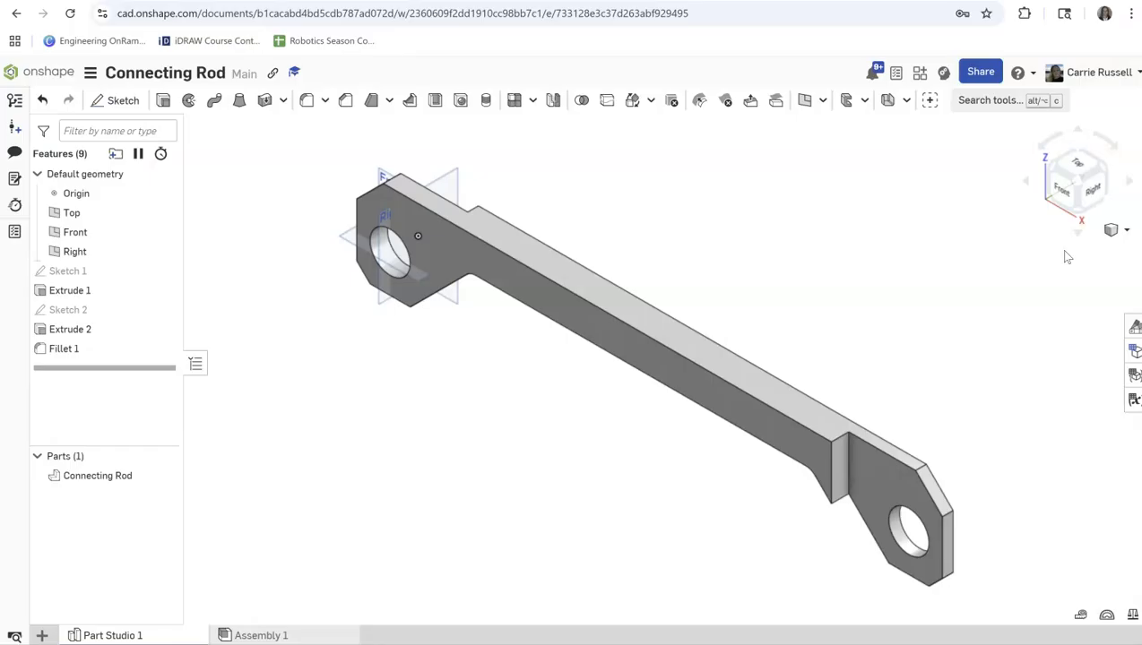
Rename Sketch 1, the rod's profile sketch, as Base.
{"action": "right_click", "coordinate": [52, 272]}
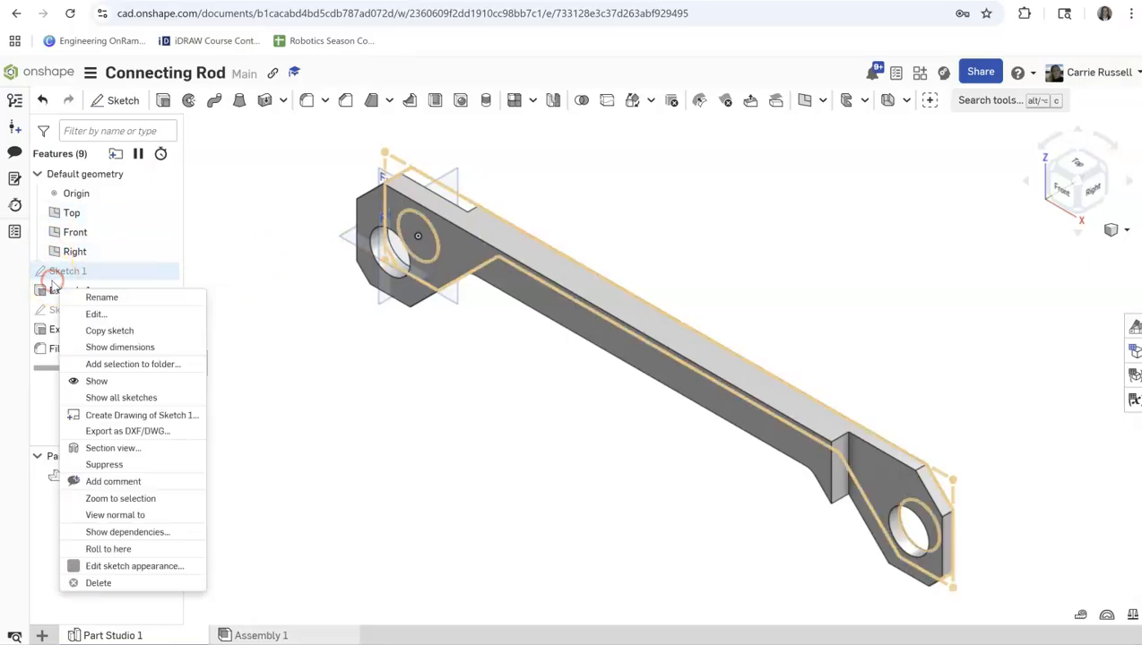
{"action": "left_click", "coordinate": [95, 297]}
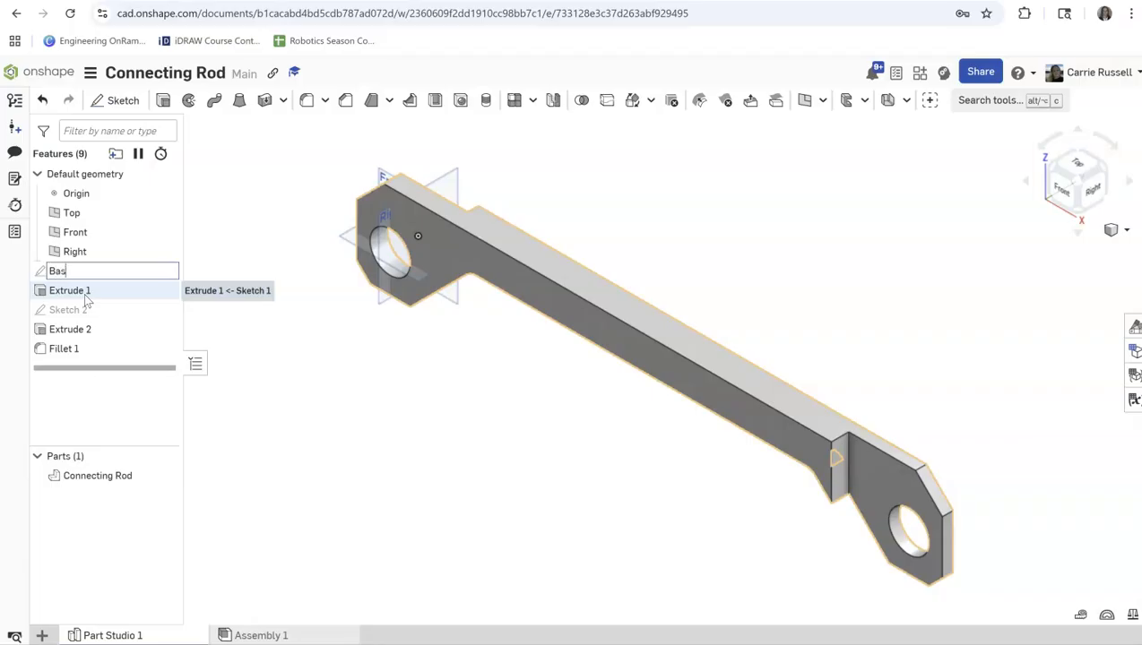
{"action": "left_click", "coordinate": [395, 194]}
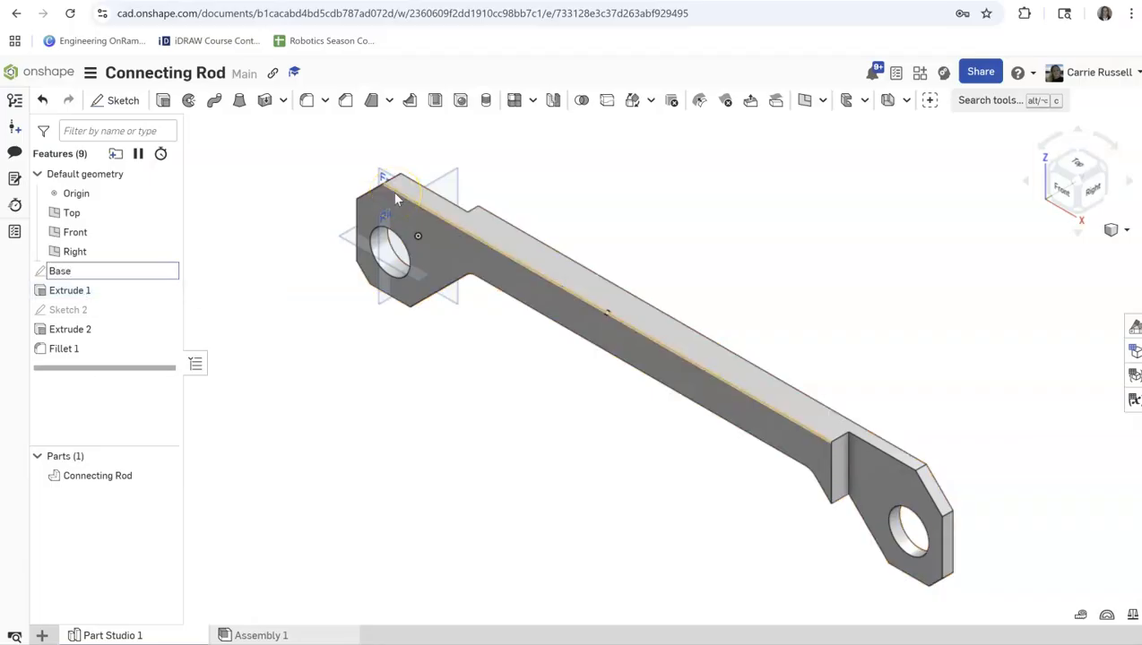
{"action": "key", "text": "Return"}
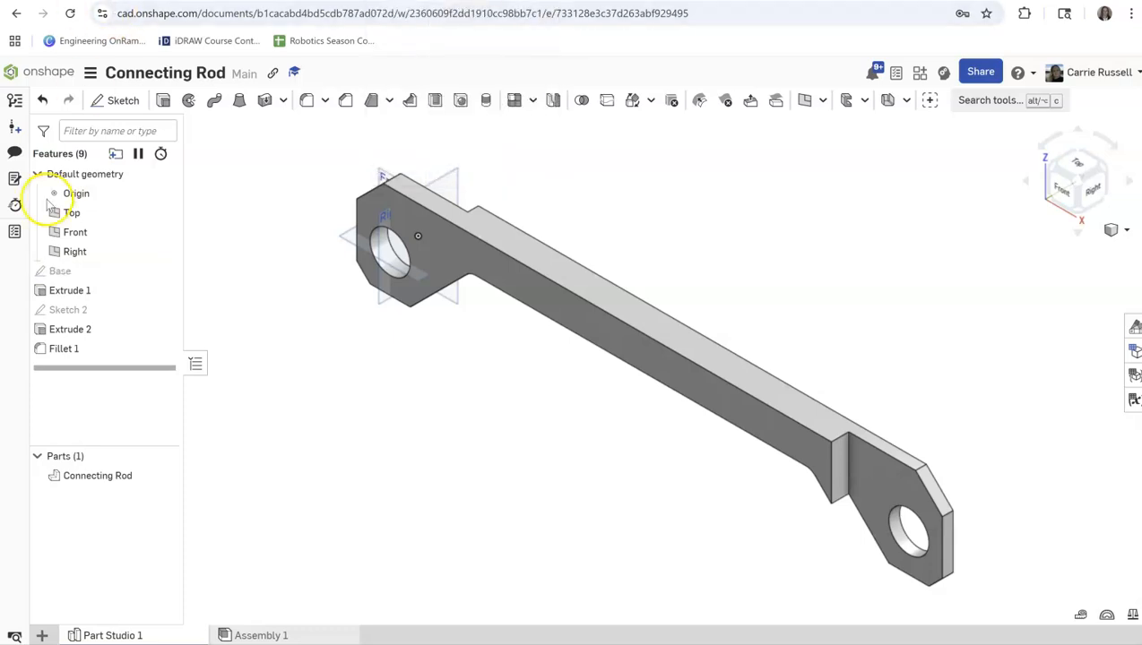
{"action": "right_click", "coordinate": [81, 309]}
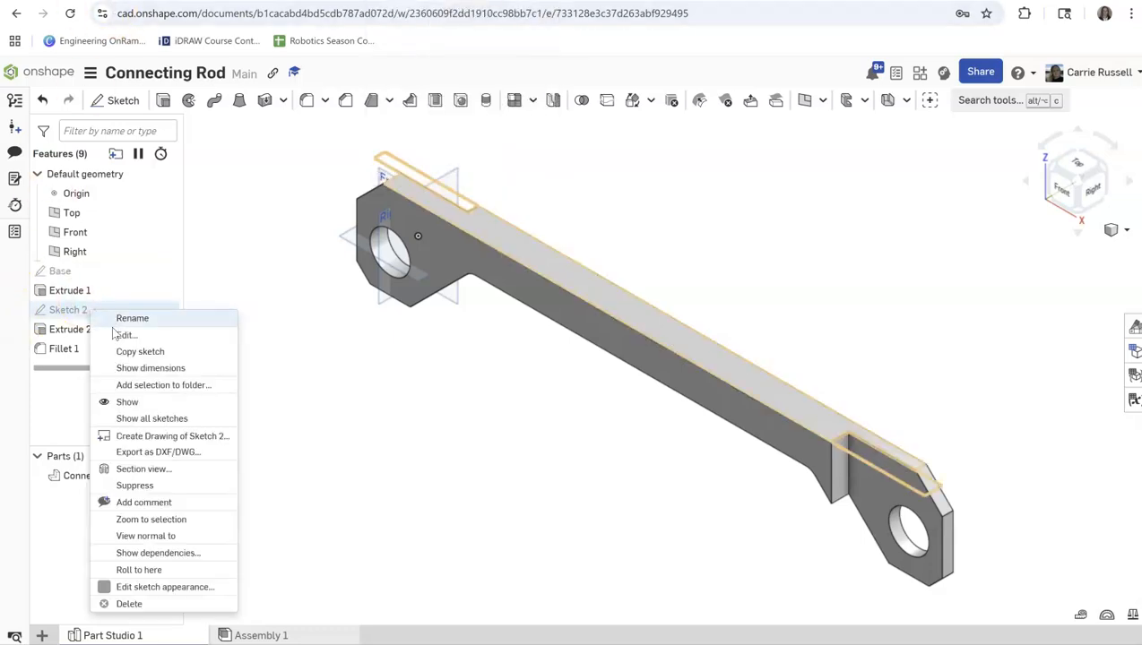
{"action": "left_click", "coordinate": [125, 335]}
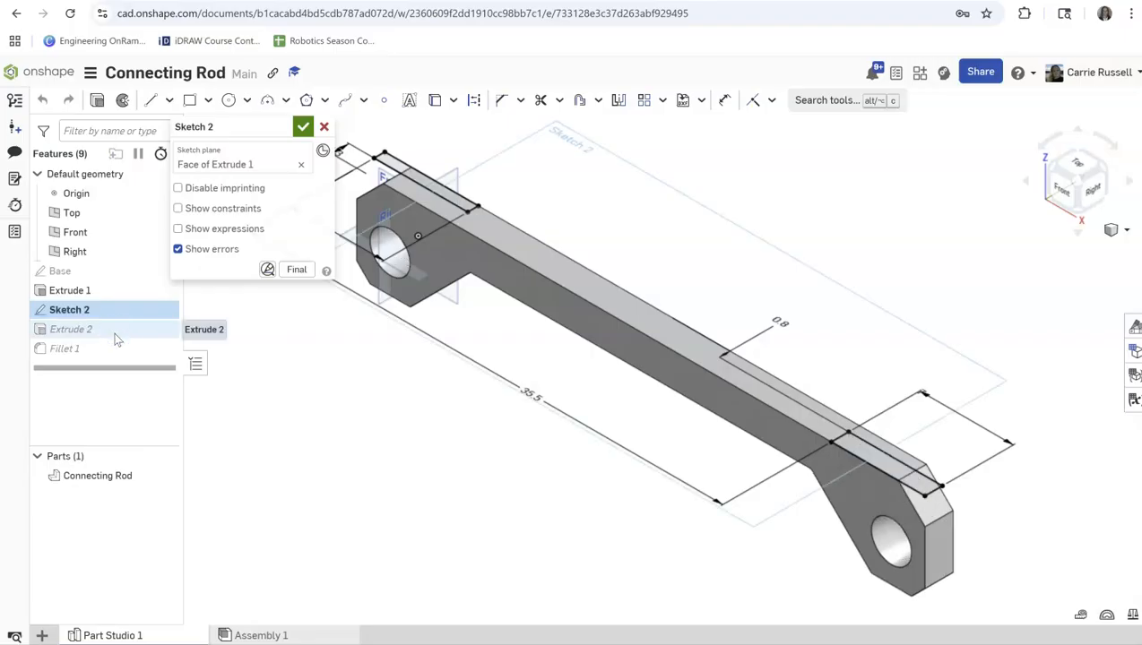
{"action": "left_click", "coordinate": [325, 126]}
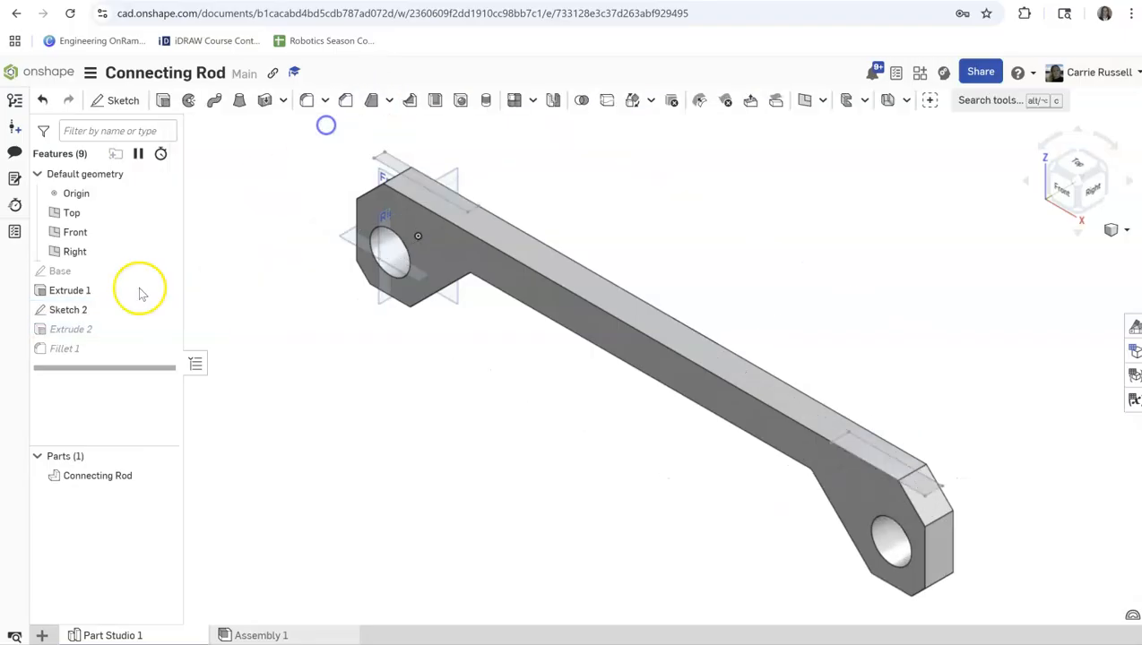
Open the name of Sketch 2, the notch rectangles' sketch, for renaming.
{"action": "right_click", "coordinate": [77, 310]}
{"action": "left_click", "coordinate": [108, 332]}
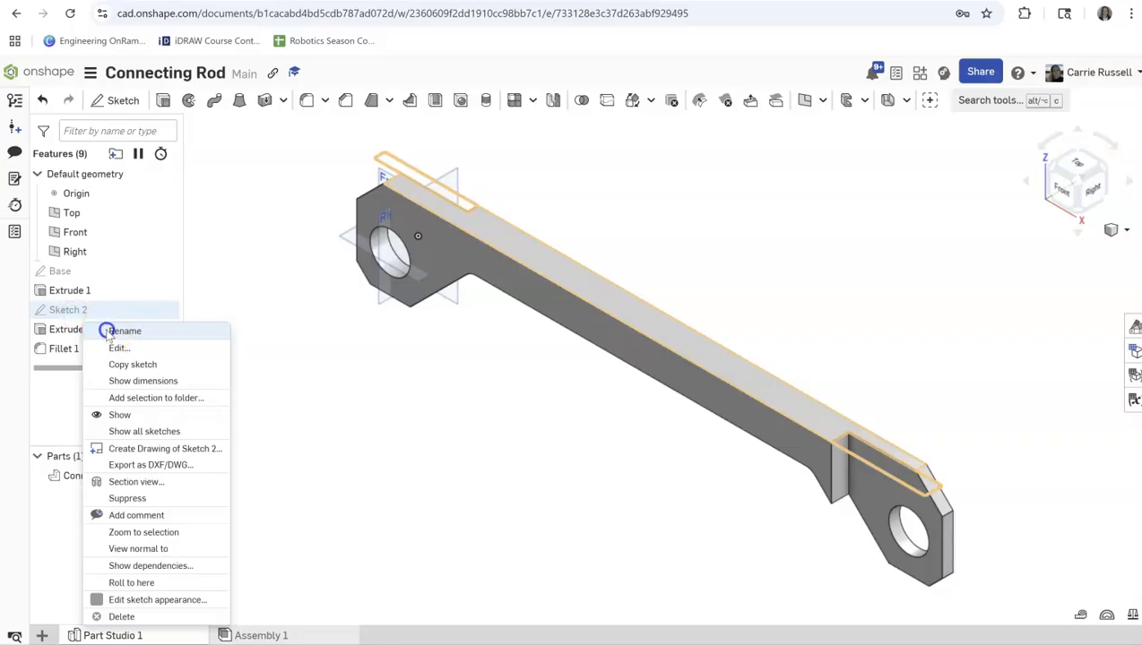